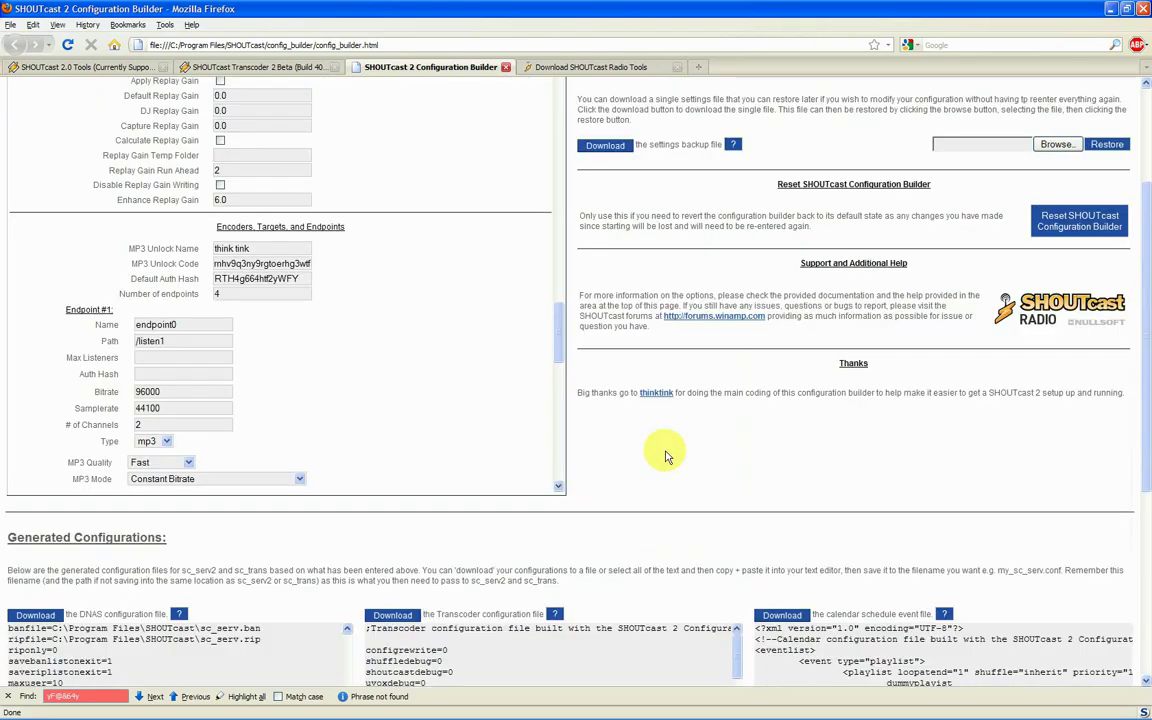
Change the number of endpoints from 4 to 1 and review the Miscellaneous settings.
scroll(380, 506, down, 2)
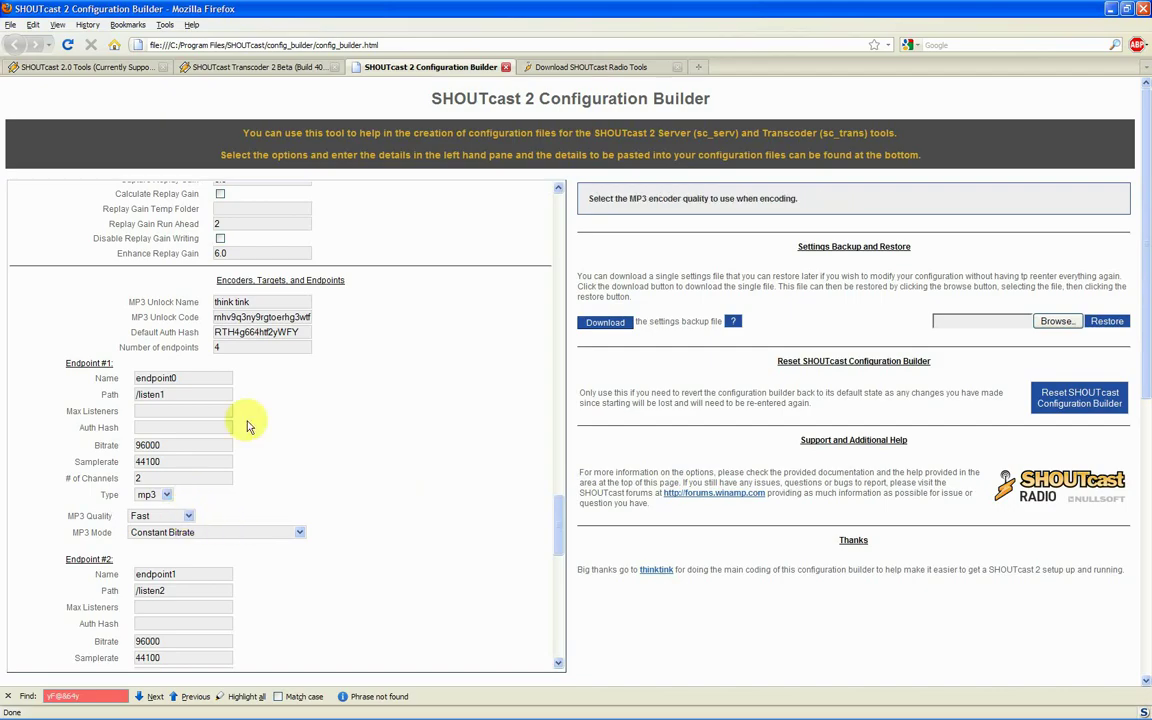
double_click(240, 349)
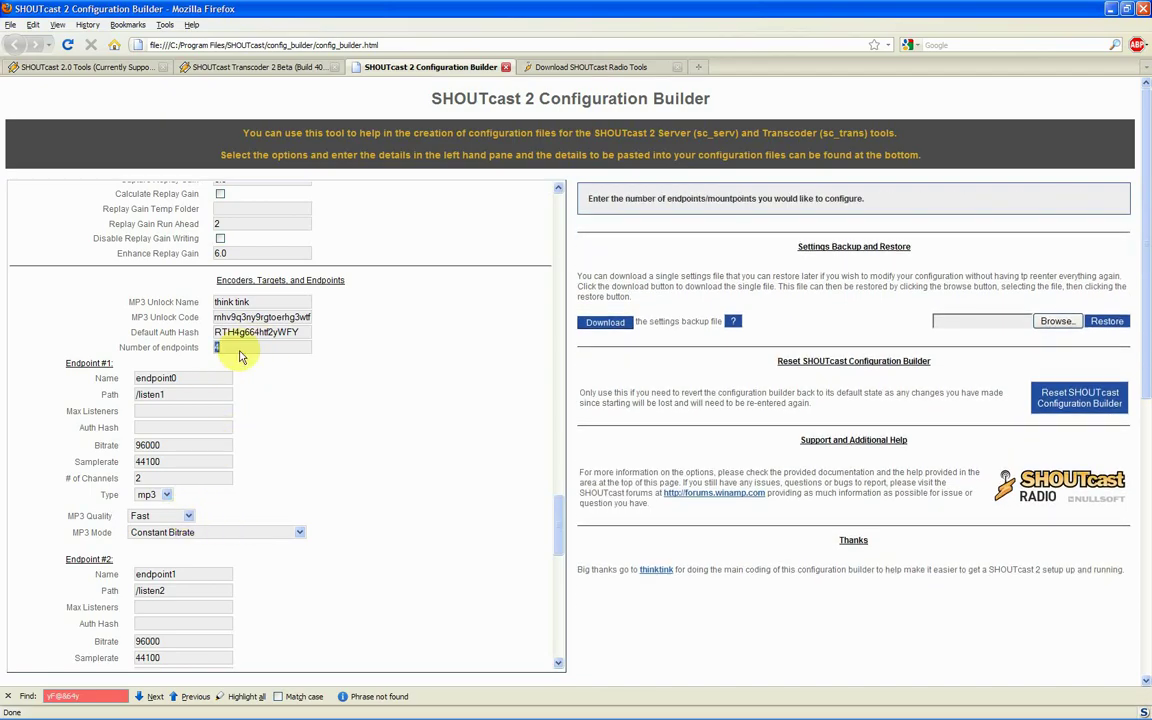
text(1)
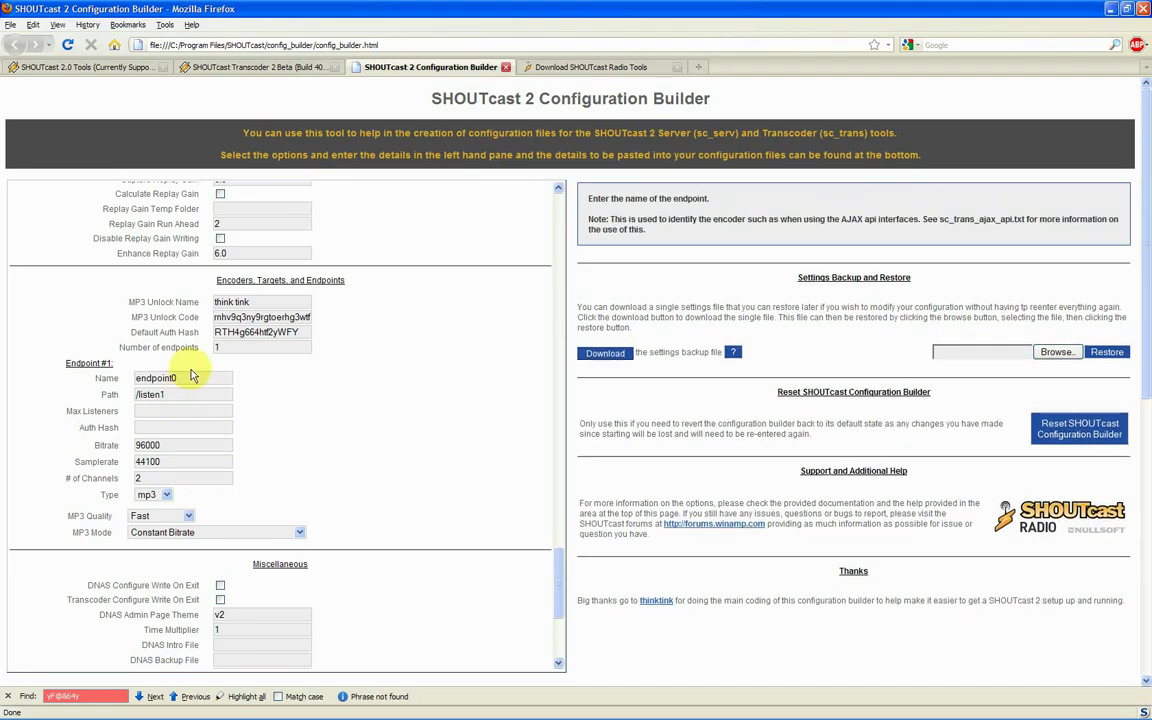
scroll(420, 432, down, 3)
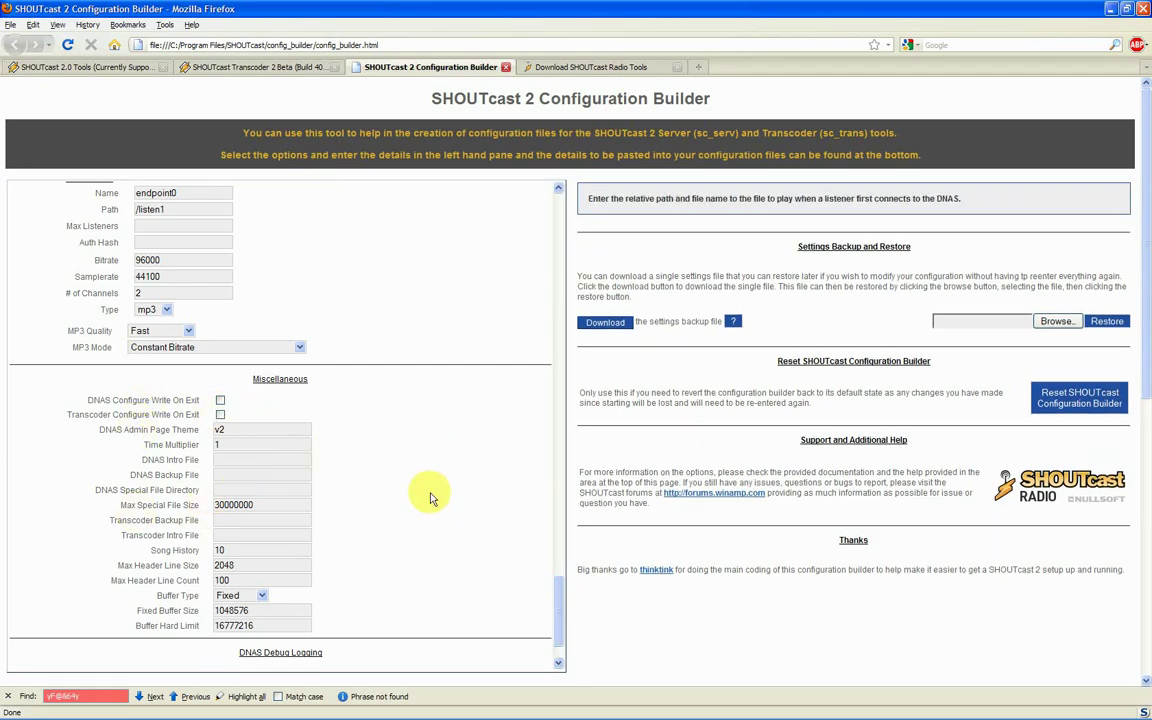
scroll(461, 443, down, 1)
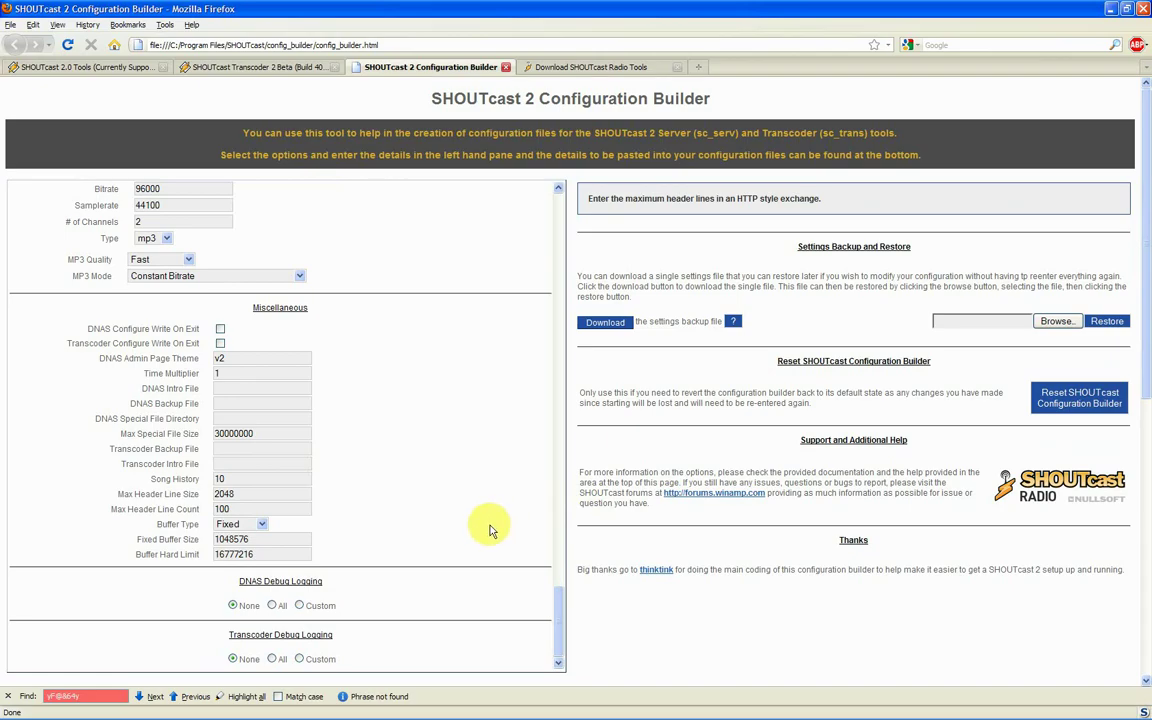
Scroll back through the builder form to review the endpoint settings.
scroll(490, 530, up, 6)
mouse_move(296, 449)
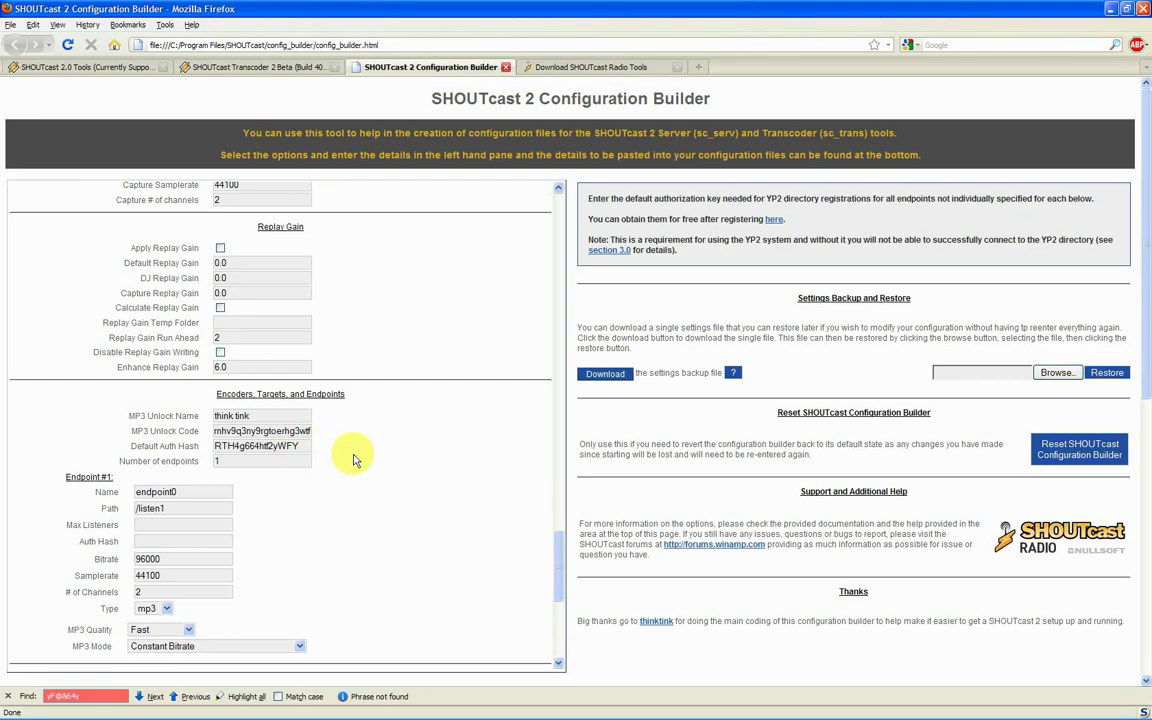
mouse_move(182, 598)
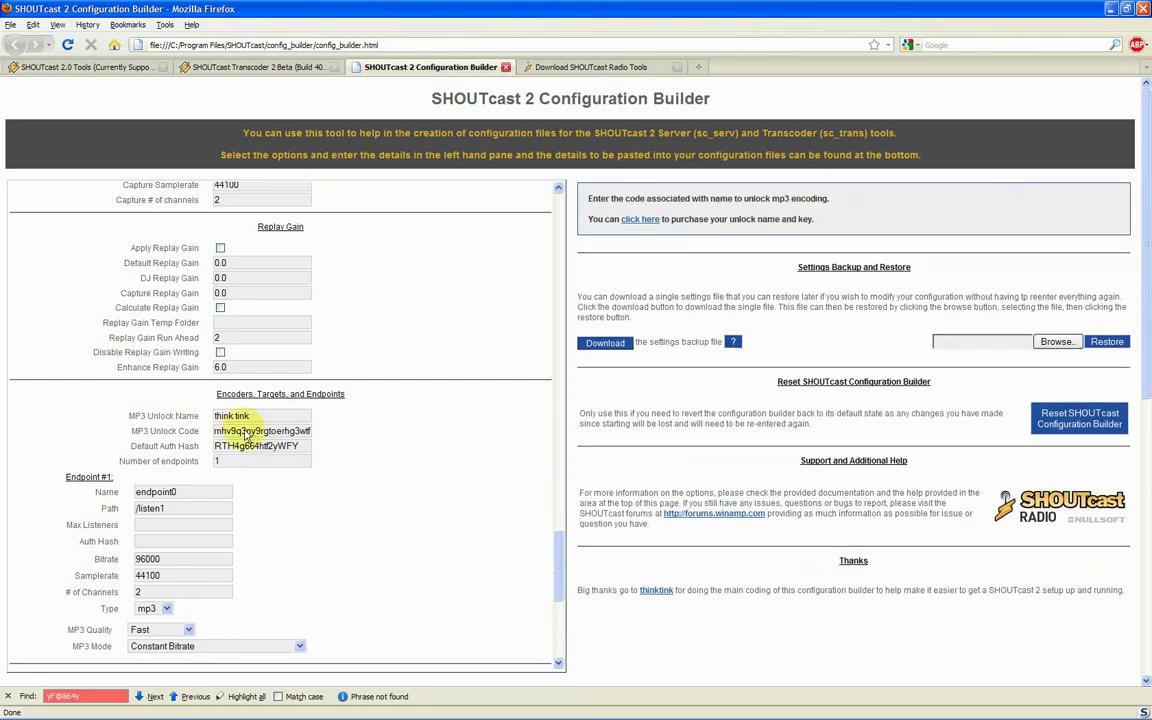
mouse_move(242, 424)
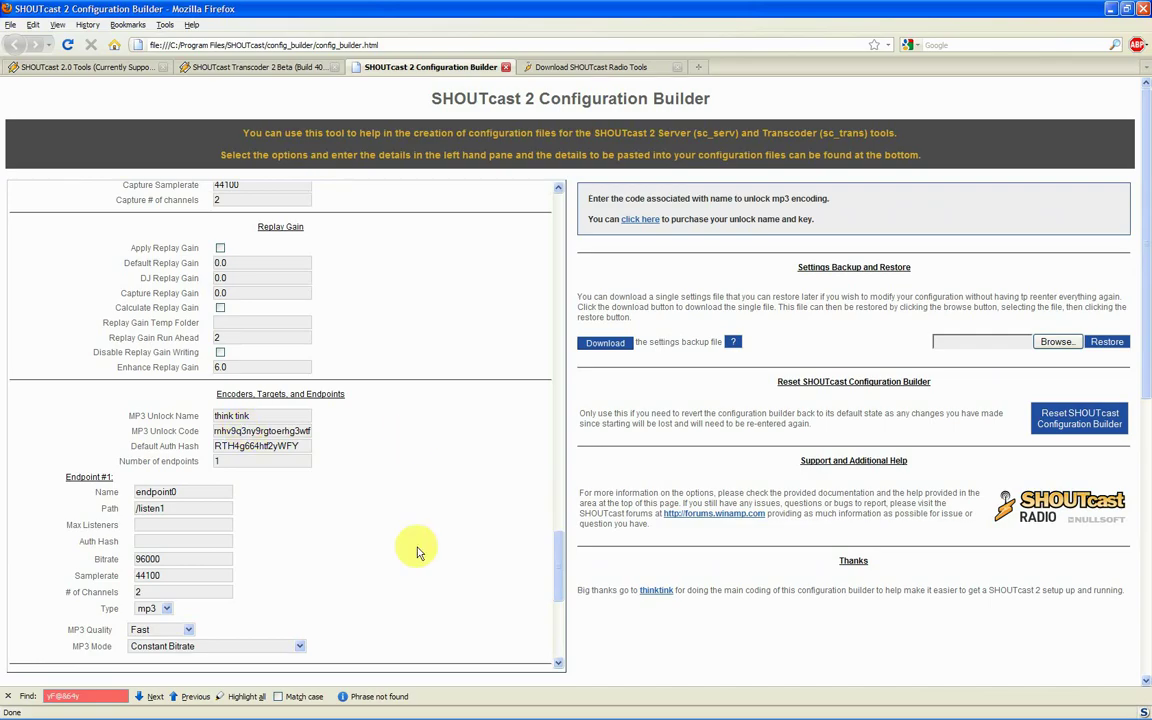
scroll(419, 550, down, 2)
scroll(440, 530, down, 4)
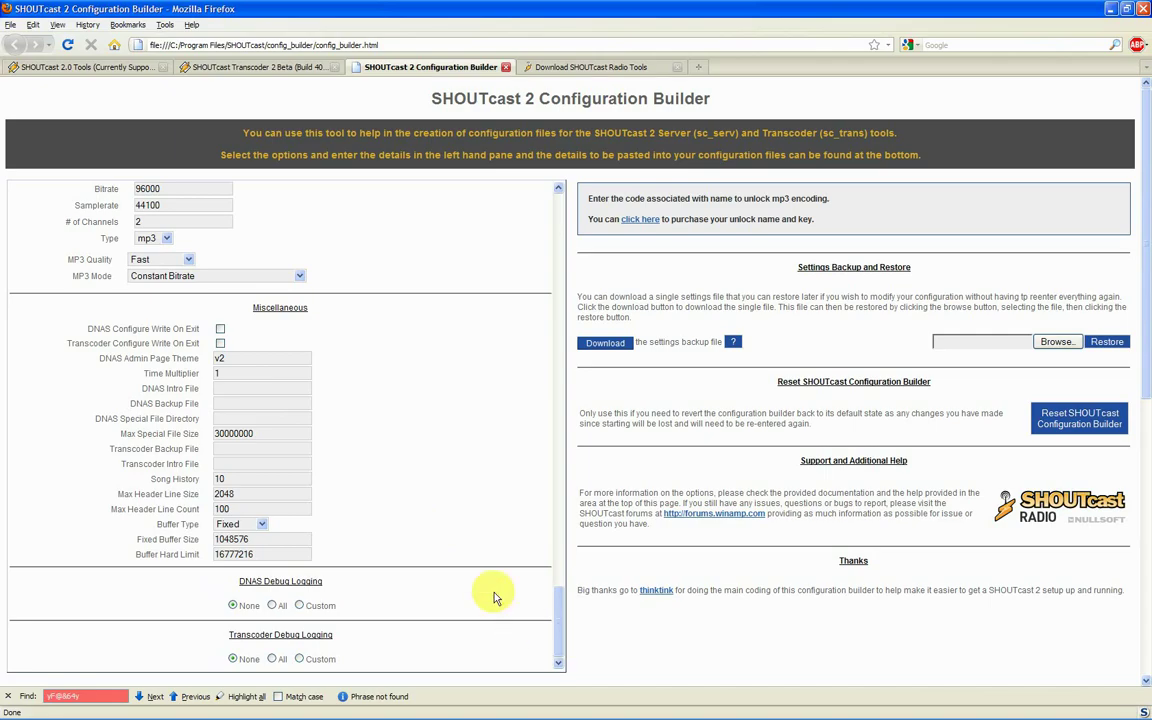
scroll(490, 592, up, 4)
scroll(494, 620, up, 3)
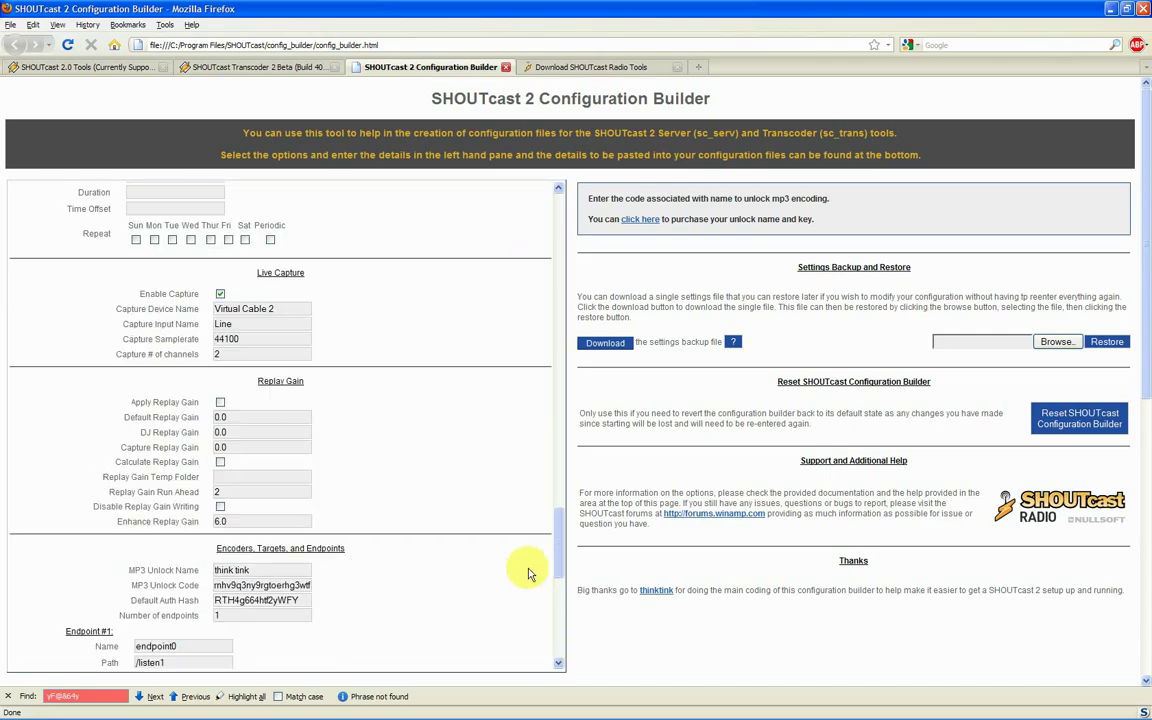
drag(559, 550, 548, 630)
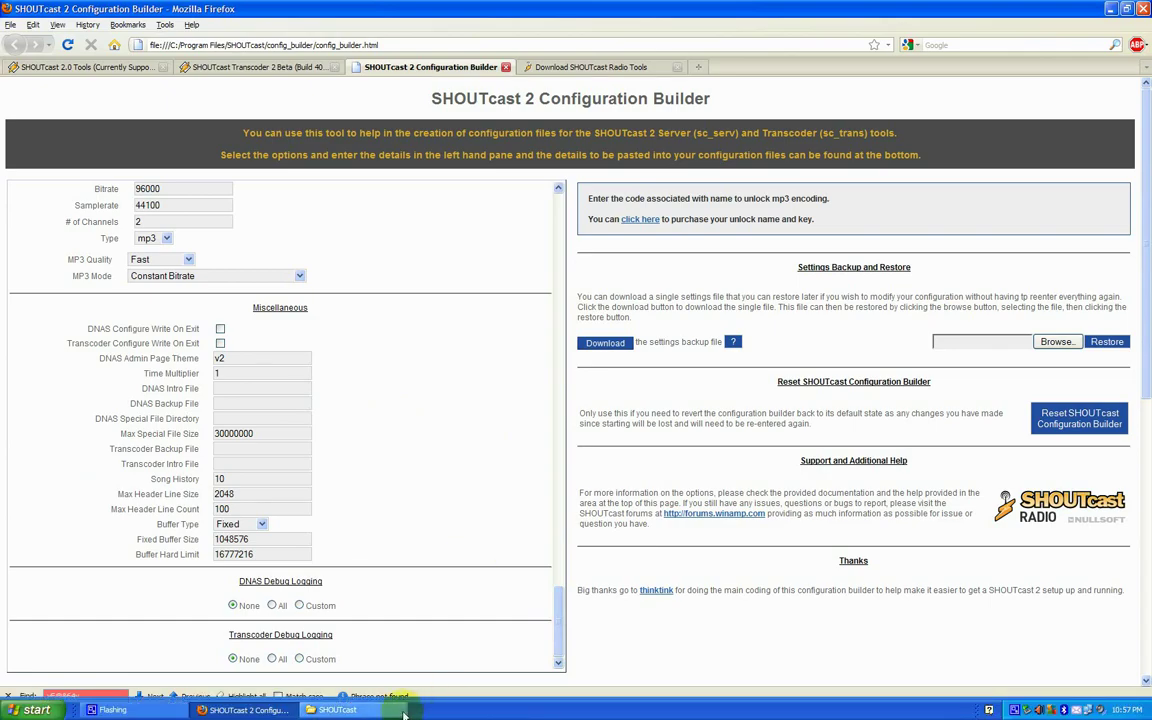
Copy C:\Program Files\SHOUTcast from the Explorer address bar and return to the builder.
click(380, 710)
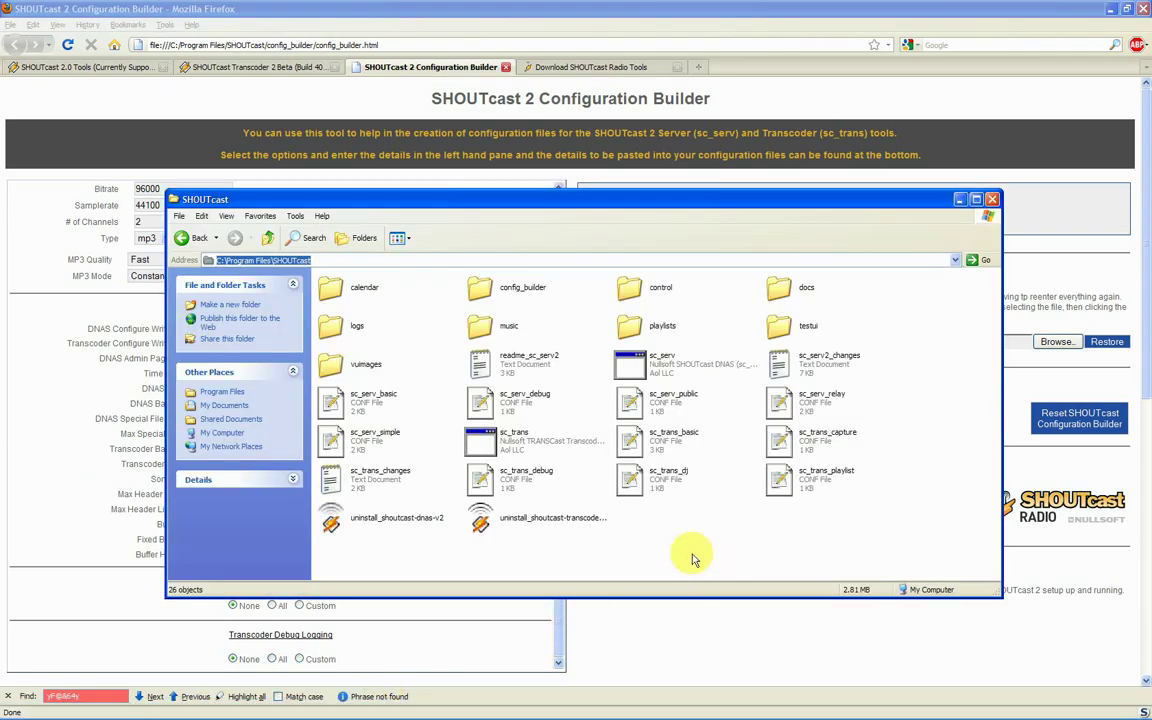
right_click(256, 259)
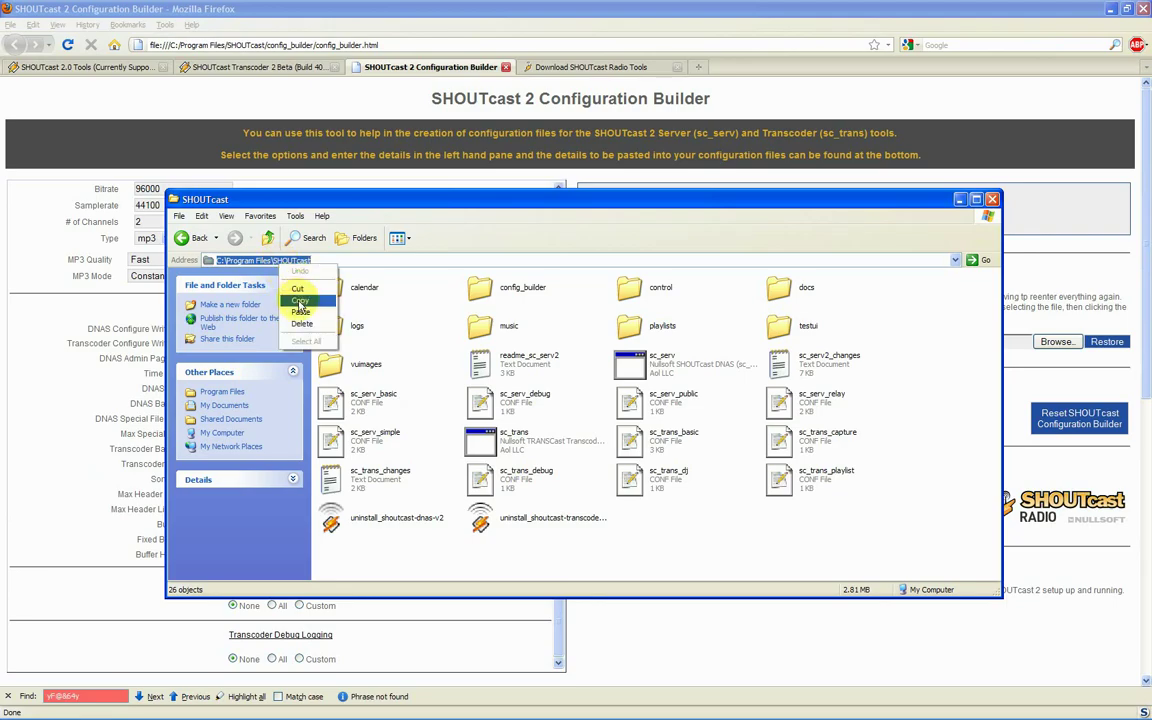
click(270, 292)
click(338, 135)
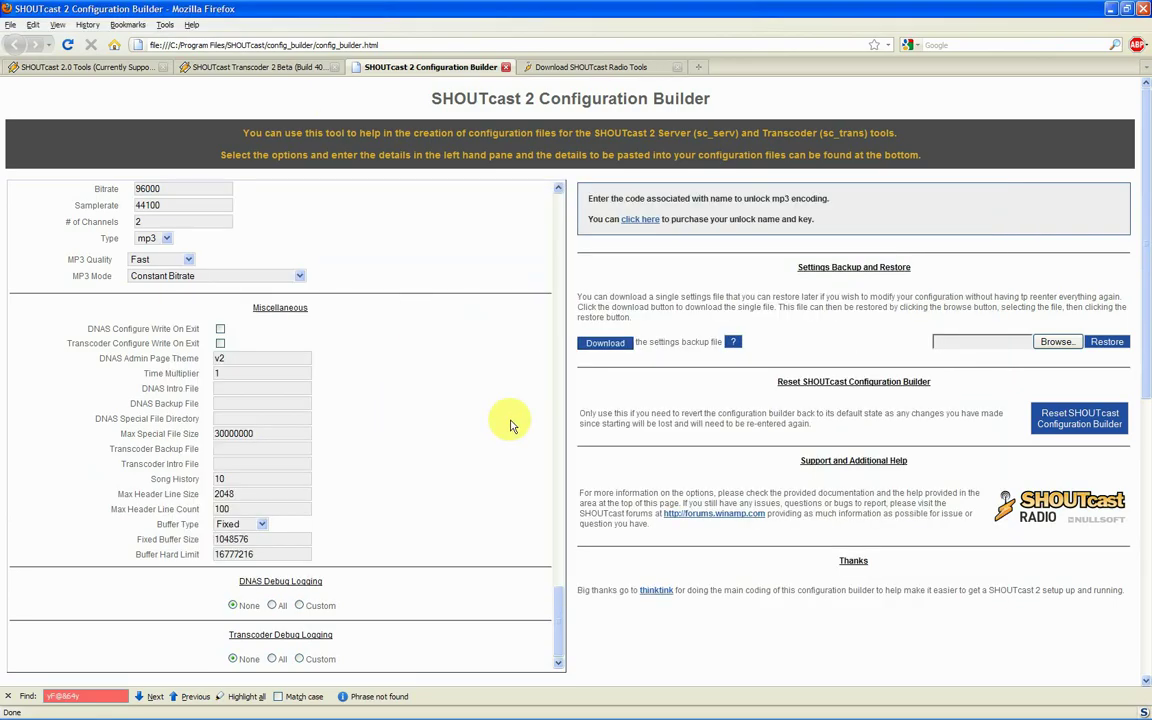
Show the download help about the Flash Global Settings fix and reopen the Download button's Flash menu.
scroll(510, 400, up, 8)
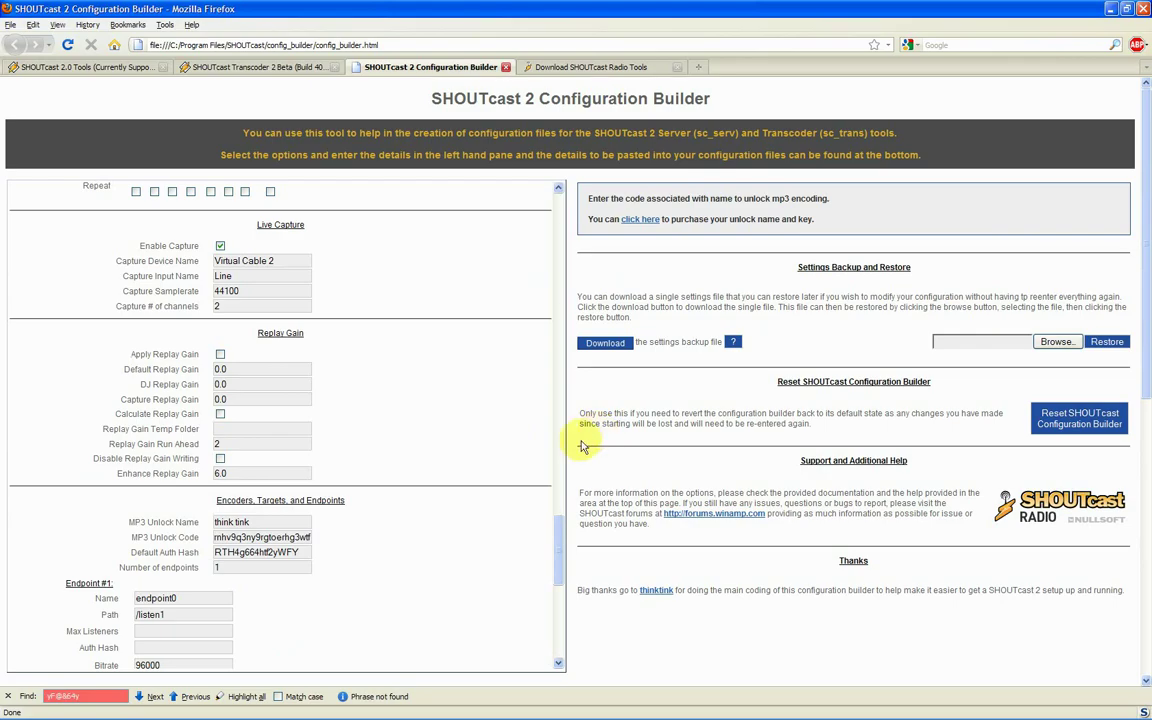
scroll(510, 455, down, 8)
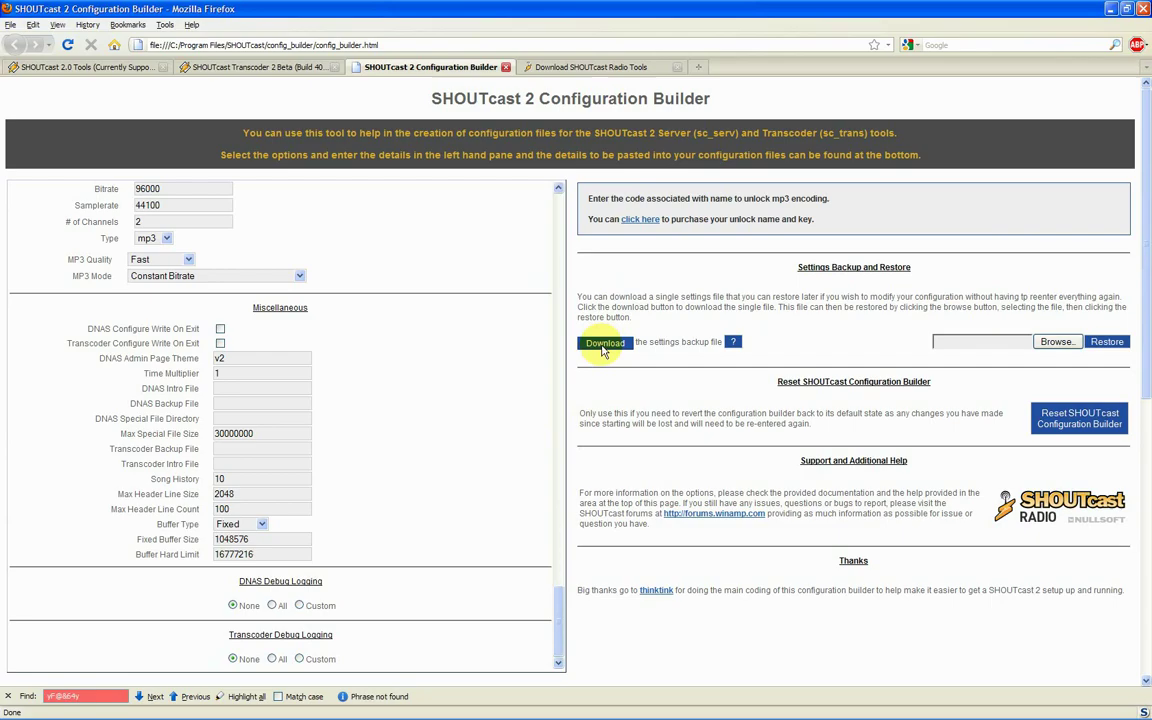
right_click(585, 351)
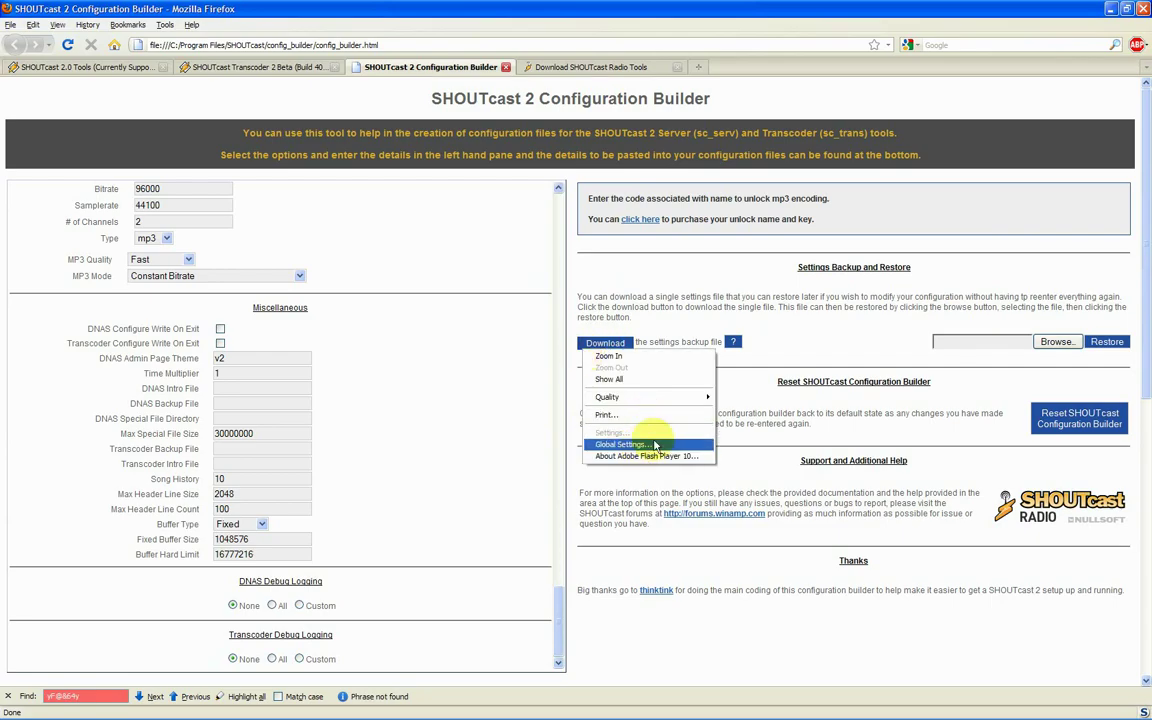
key(Escape)
click(733, 341)
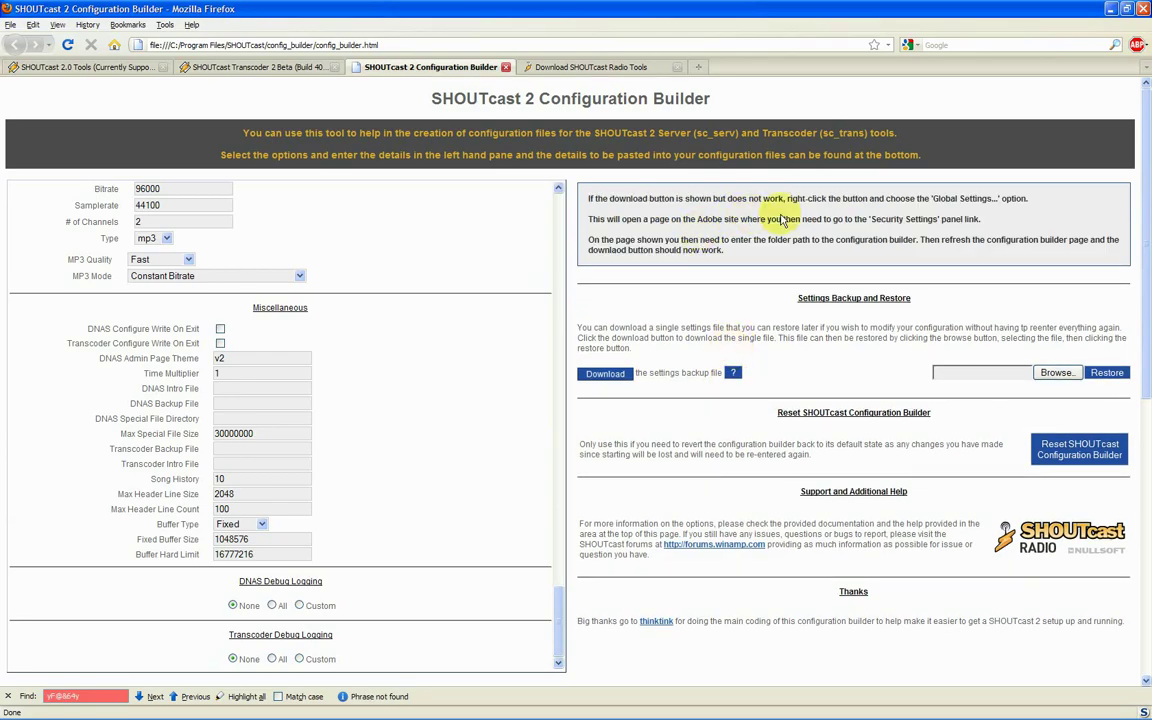
right_click(610, 374)
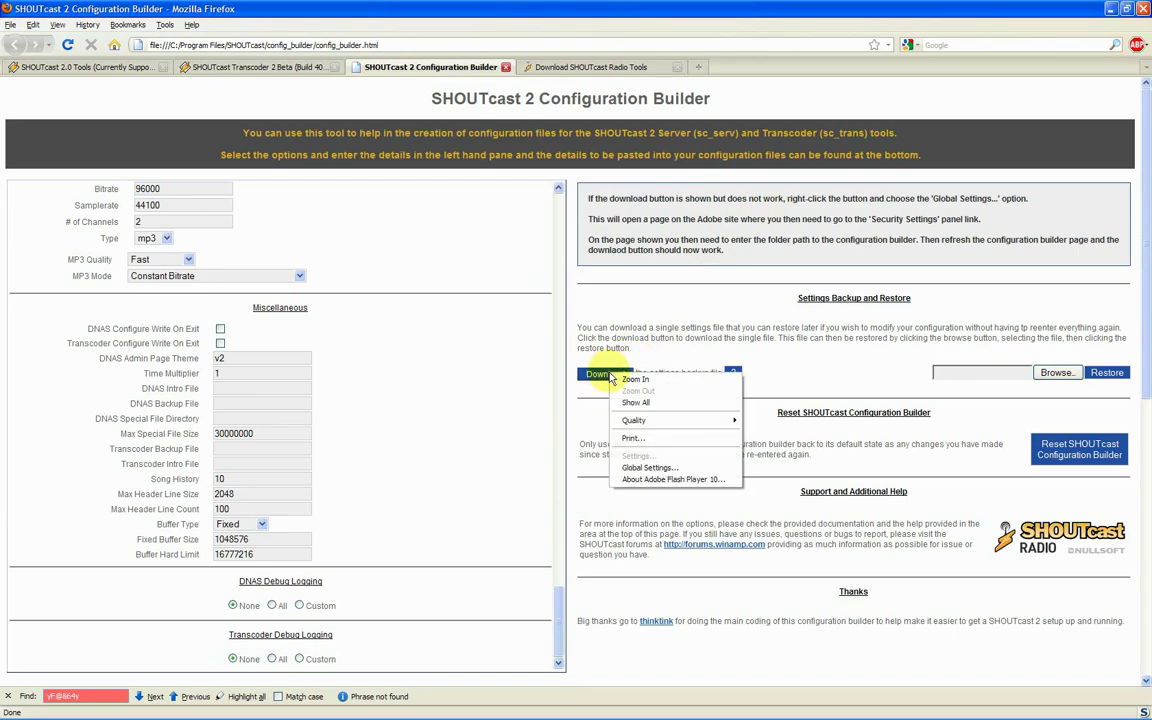
Open the Flash Player Settings Manager help page through Global Settings in a new tab.
click(640, 468)
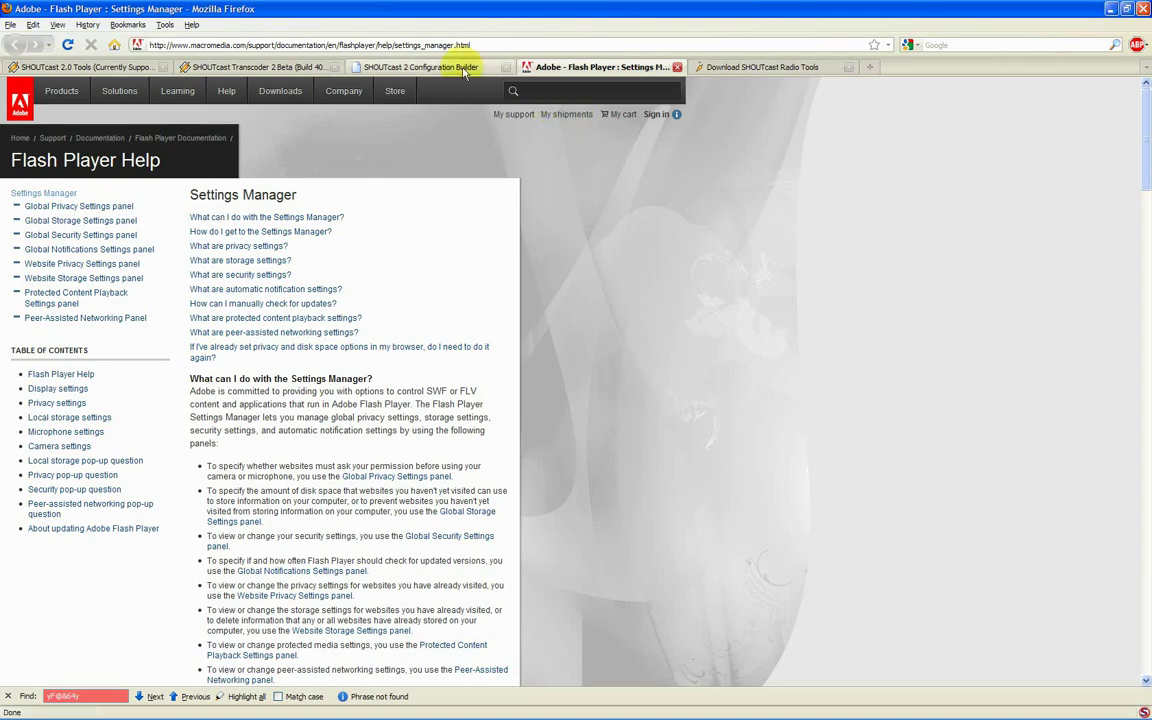
click(475, 70)
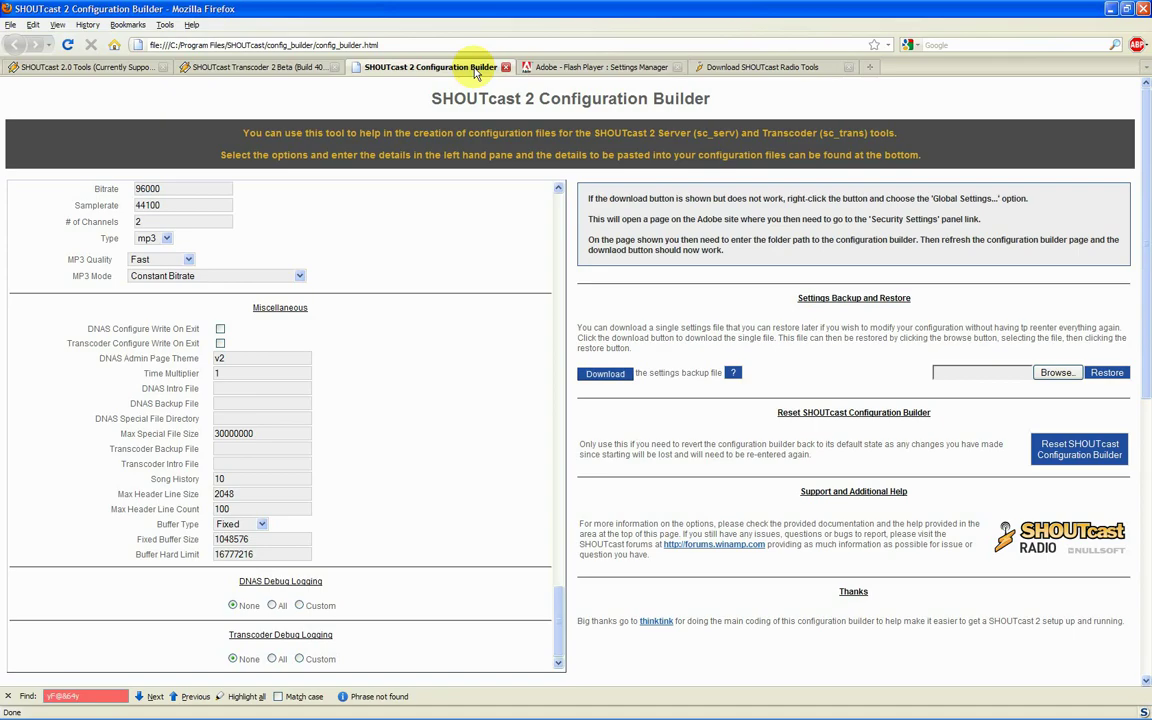
click(514, 68)
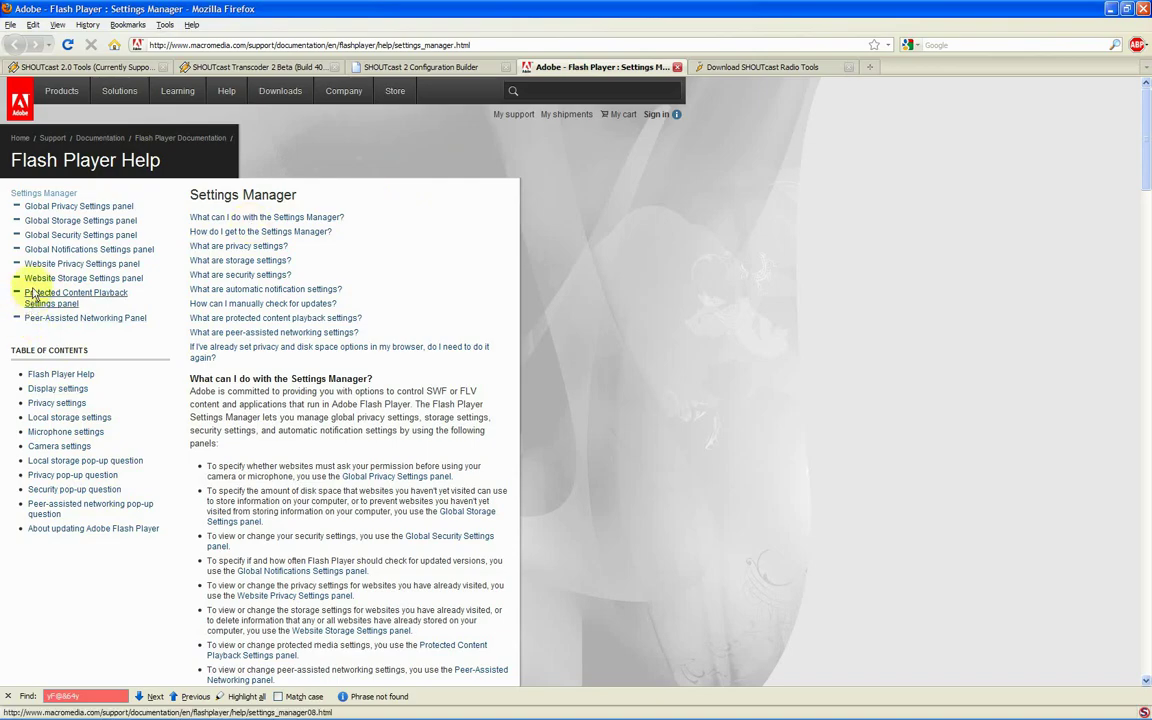
Load the Global Security Settings panel by allowing macromedia.com scripts in NoScript.
click(44, 239)
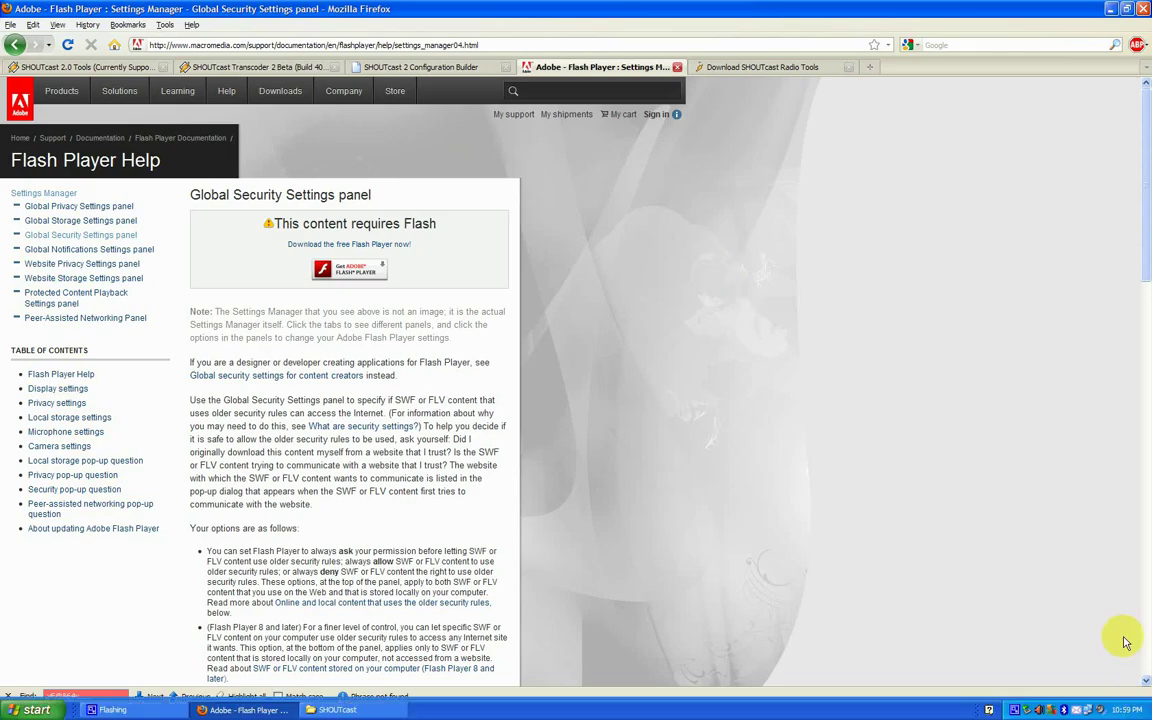
click(1143, 712)
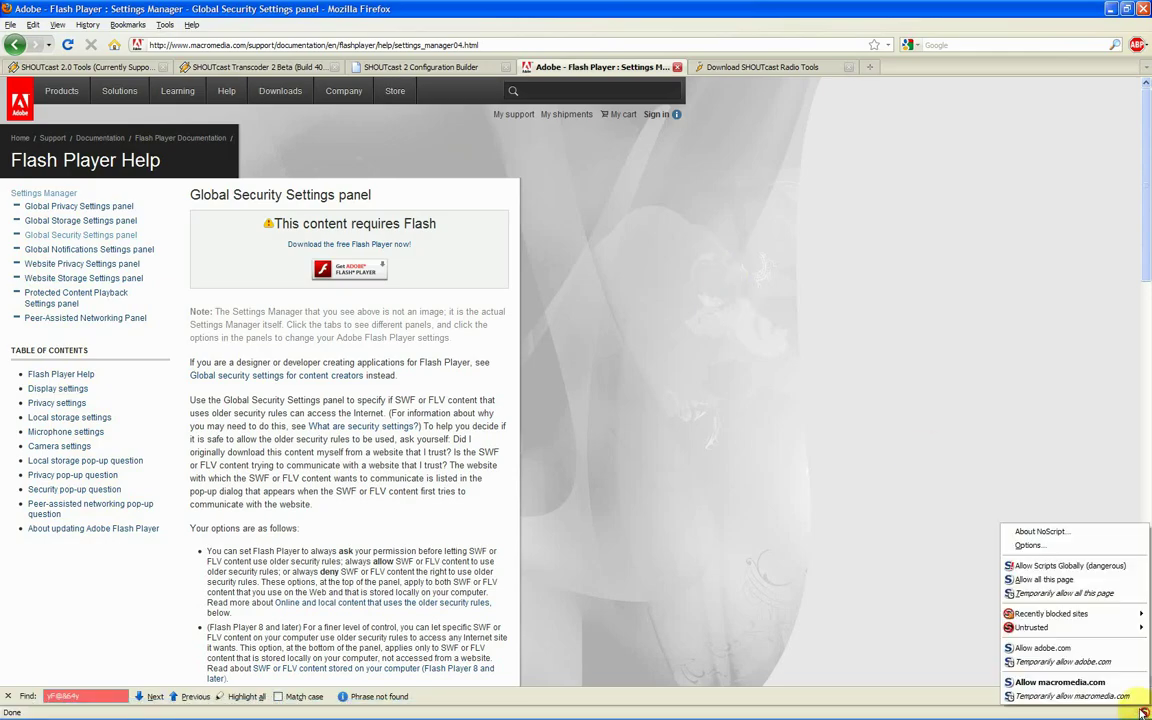
click(1106, 684)
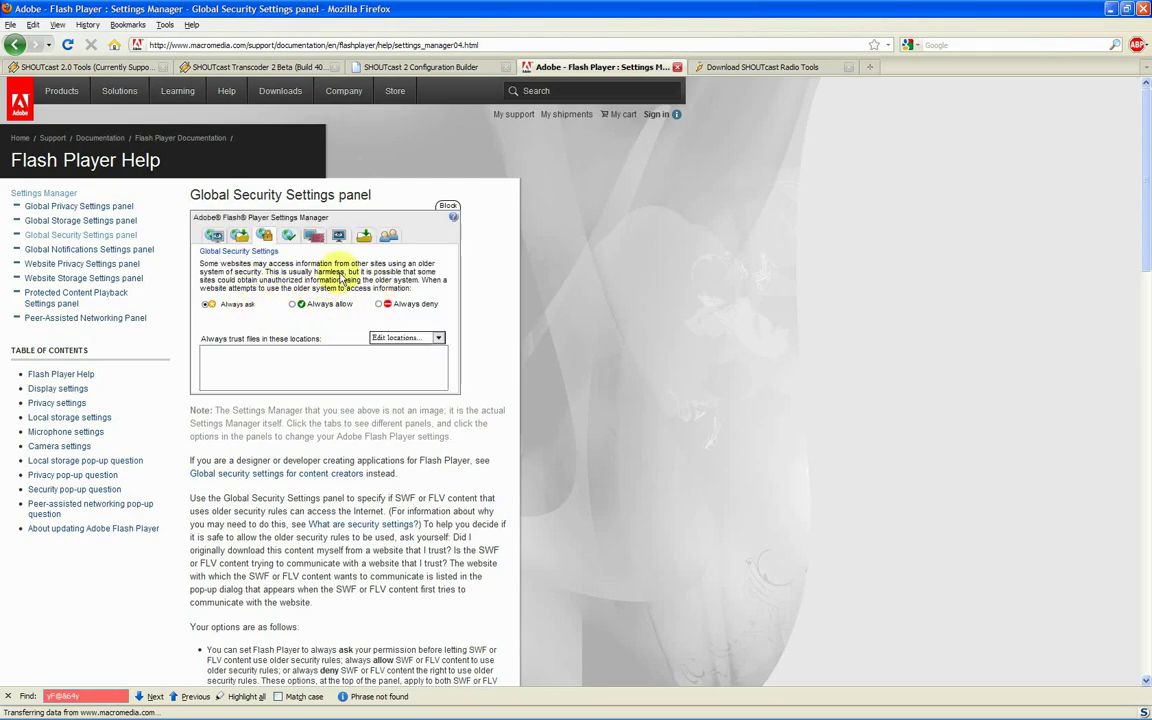
click(415, 66)
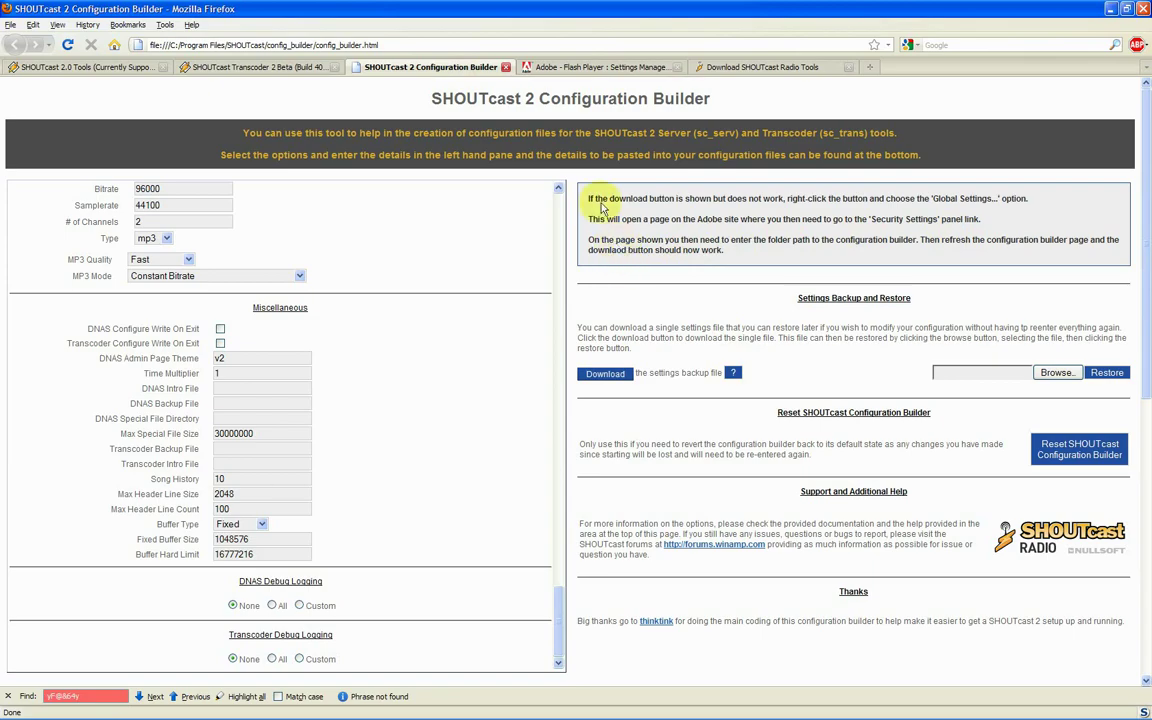
click(603, 67)
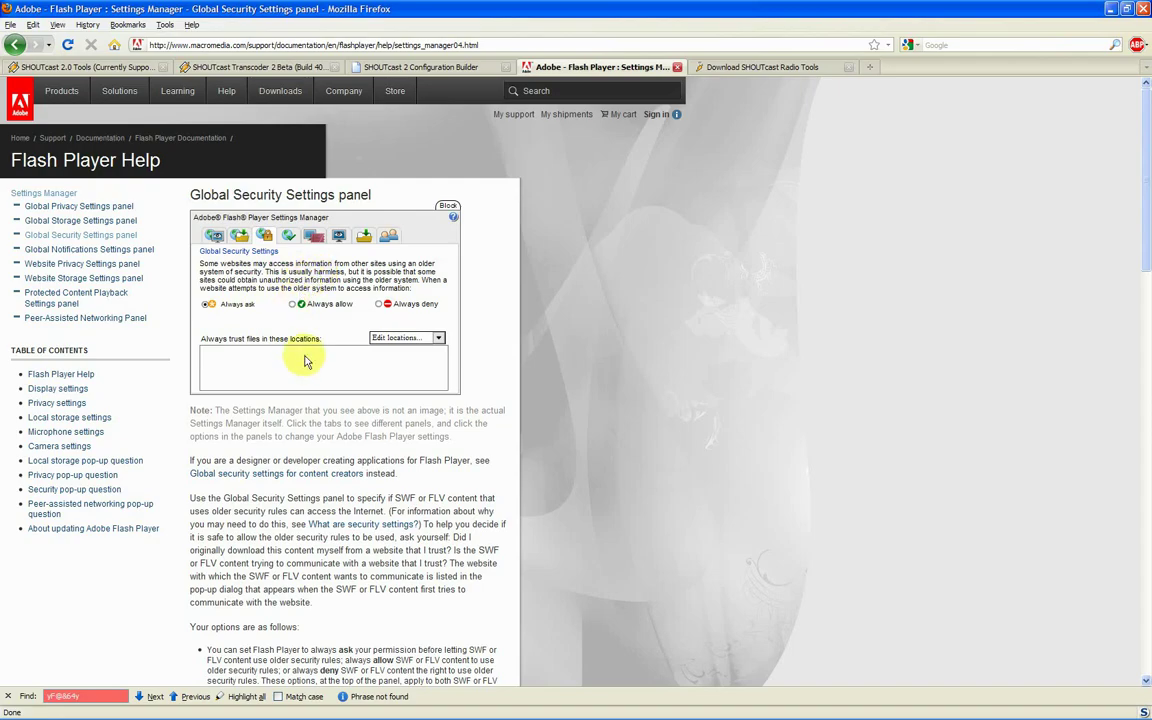
Start adding a trusted location and browse into Local Disk (C:).
click(404, 338)
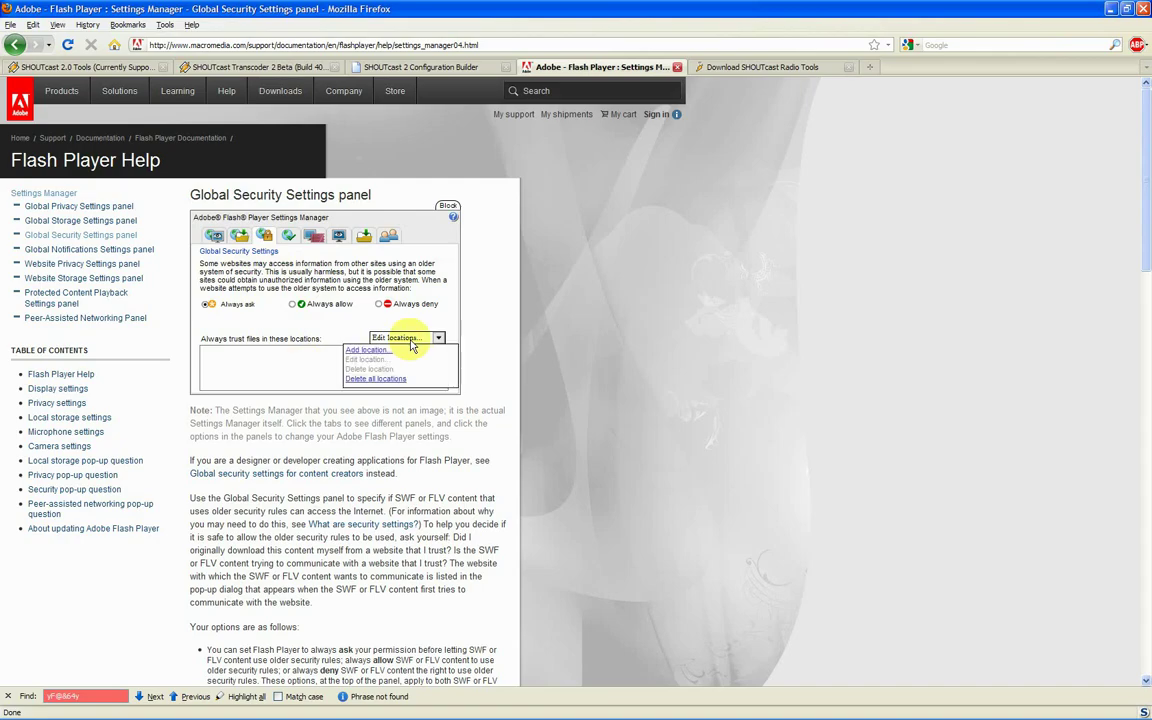
click(366, 350)
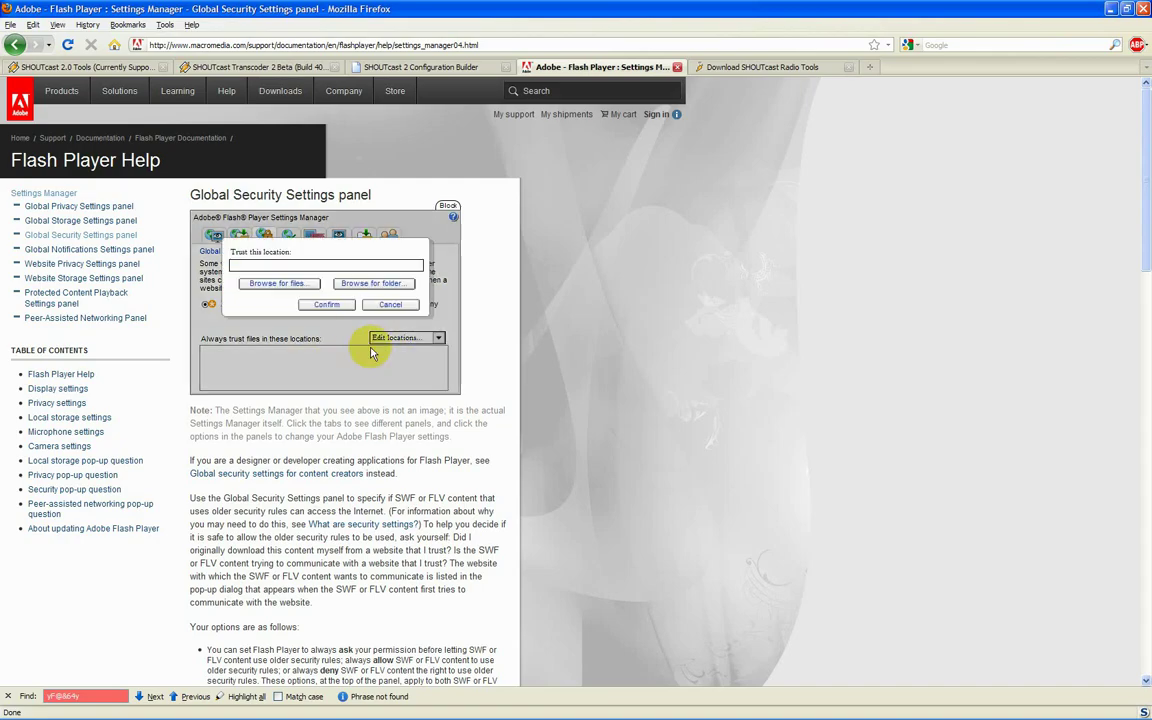
click(353, 285)
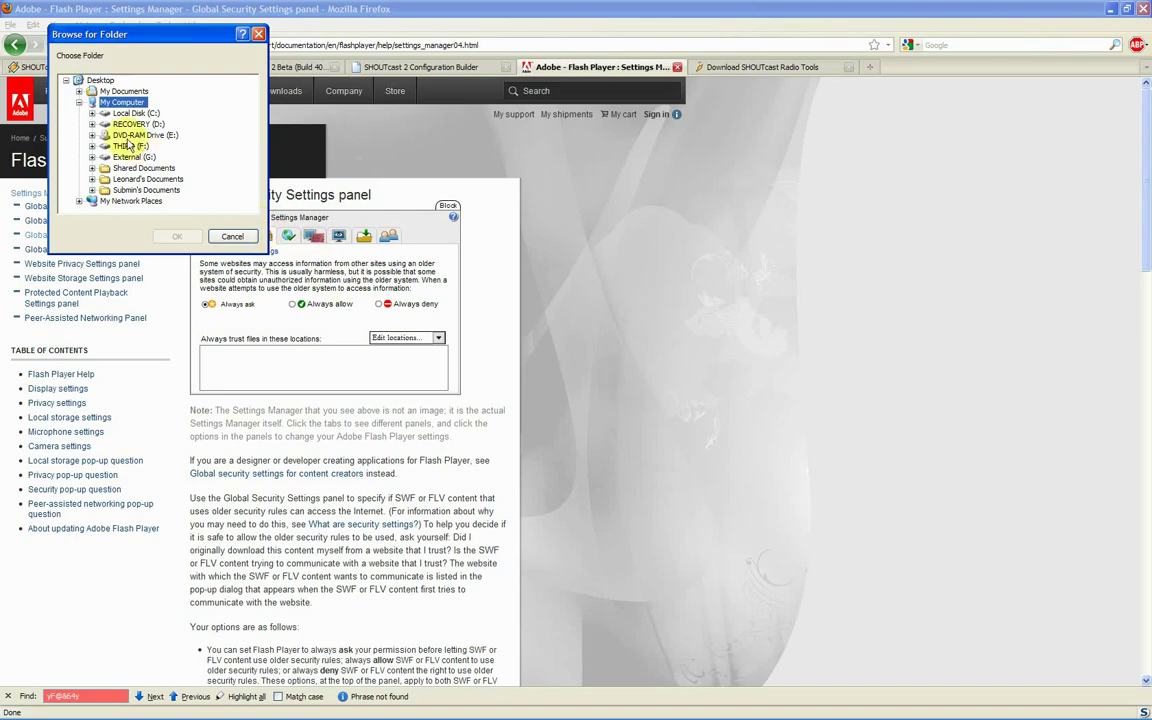
click(92, 113)
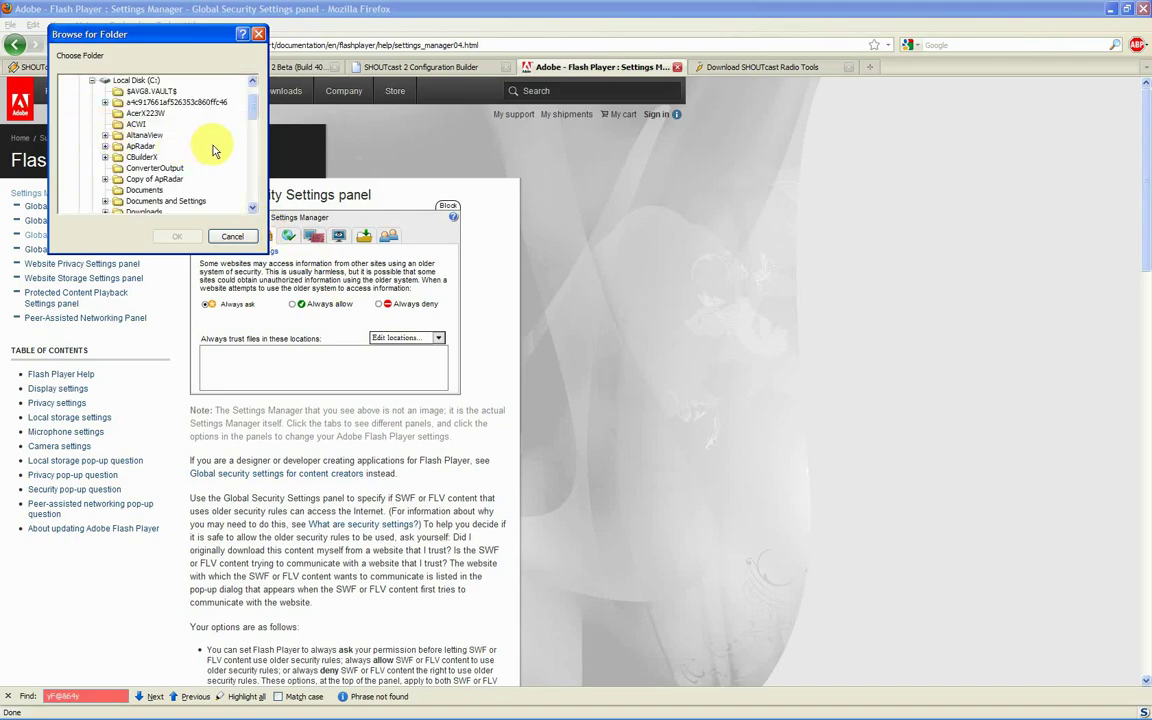
scroll(213, 150, down, 1)
scroll(213, 150, down, 8)
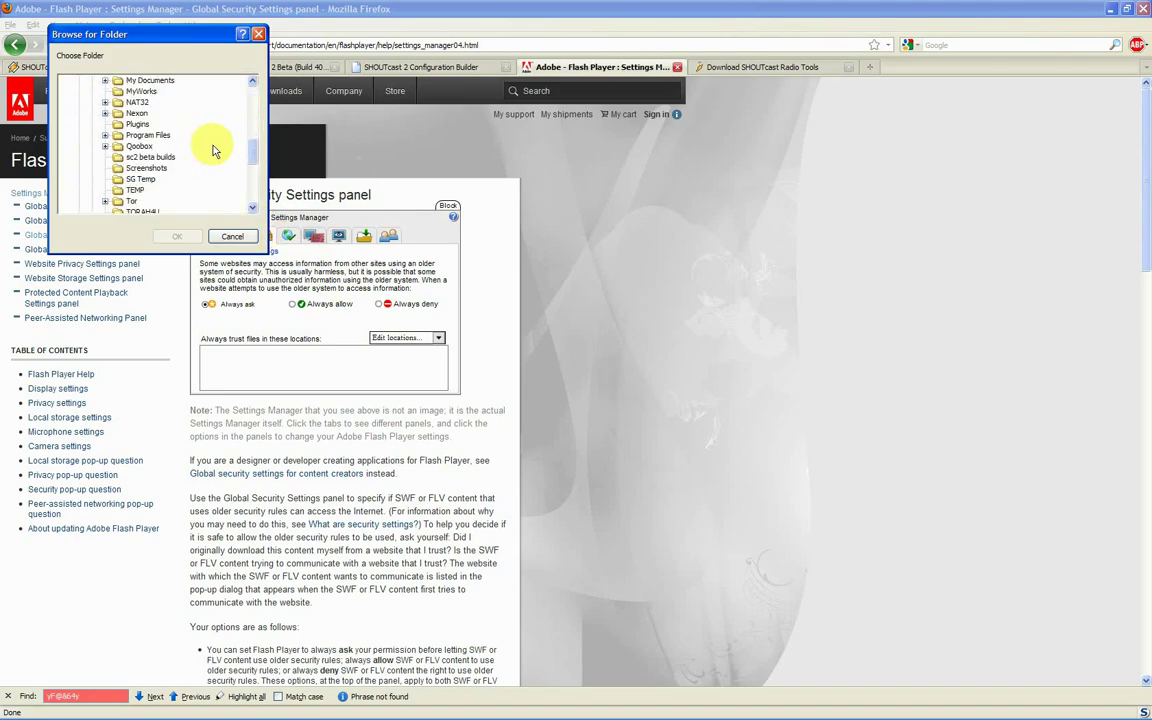
Add C:\Program Files\SHOUTcast\config_builder as a trusted location, then return to the builder tab.
double_click(145, 135)
scroll(190, 155, down, 5)
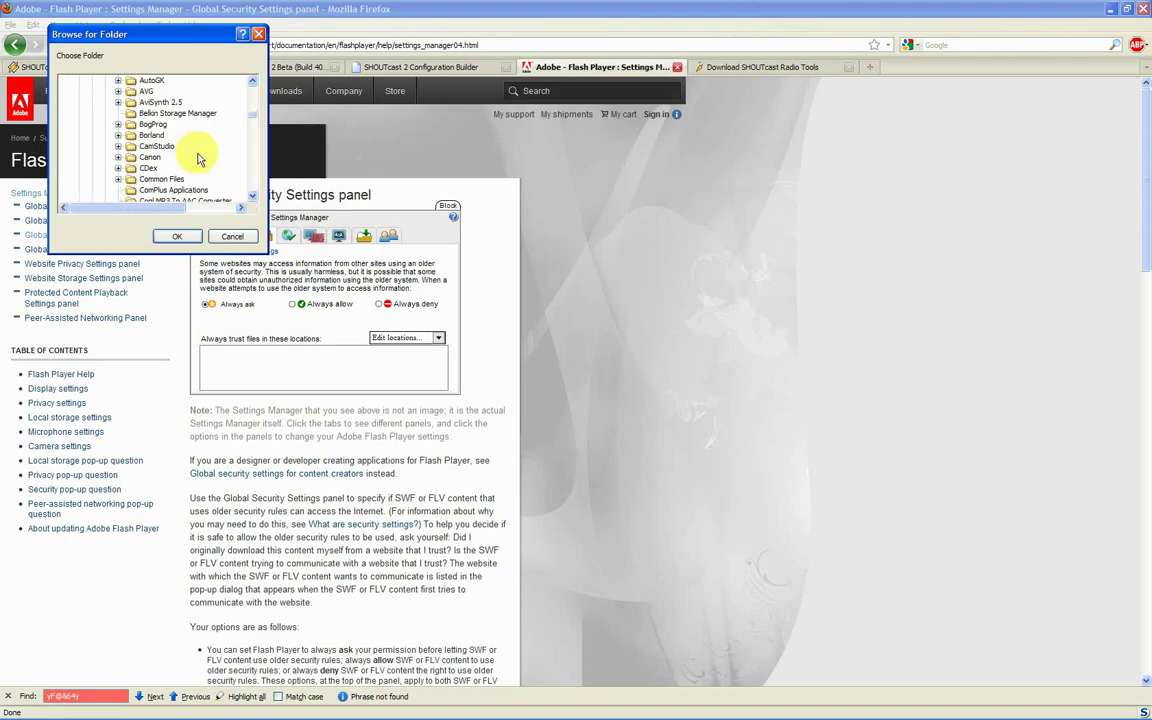
scroll(198, 158, down, 7)
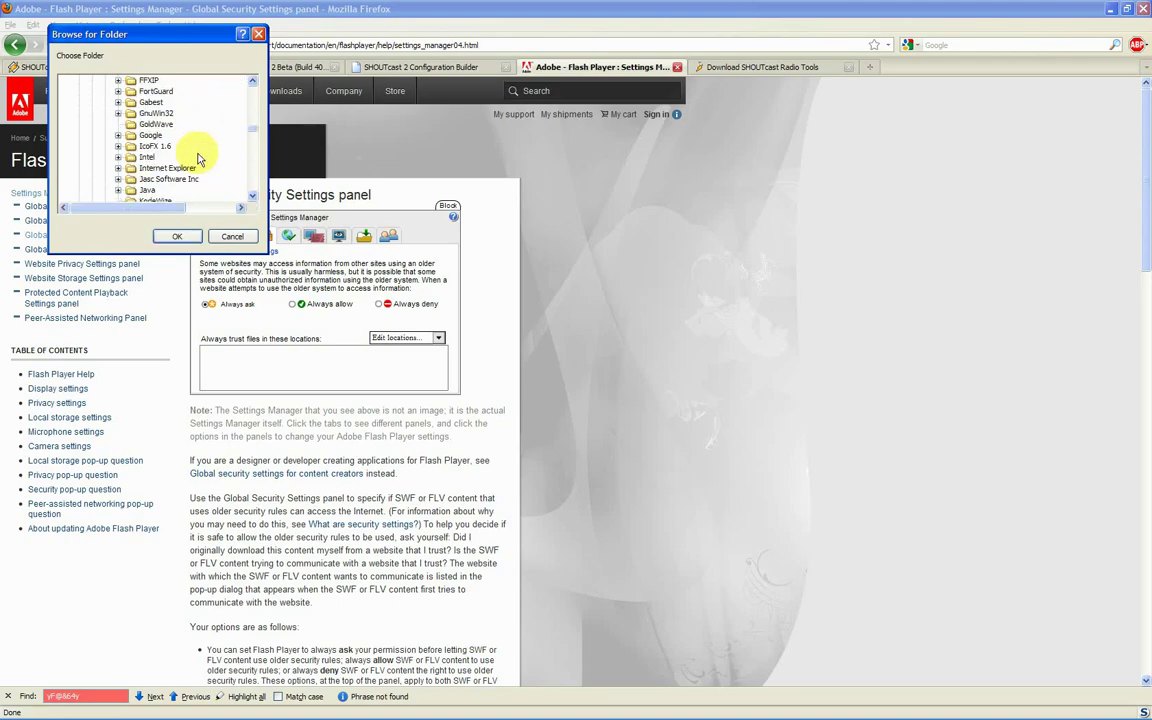
scroll(198, 158, down, 10)
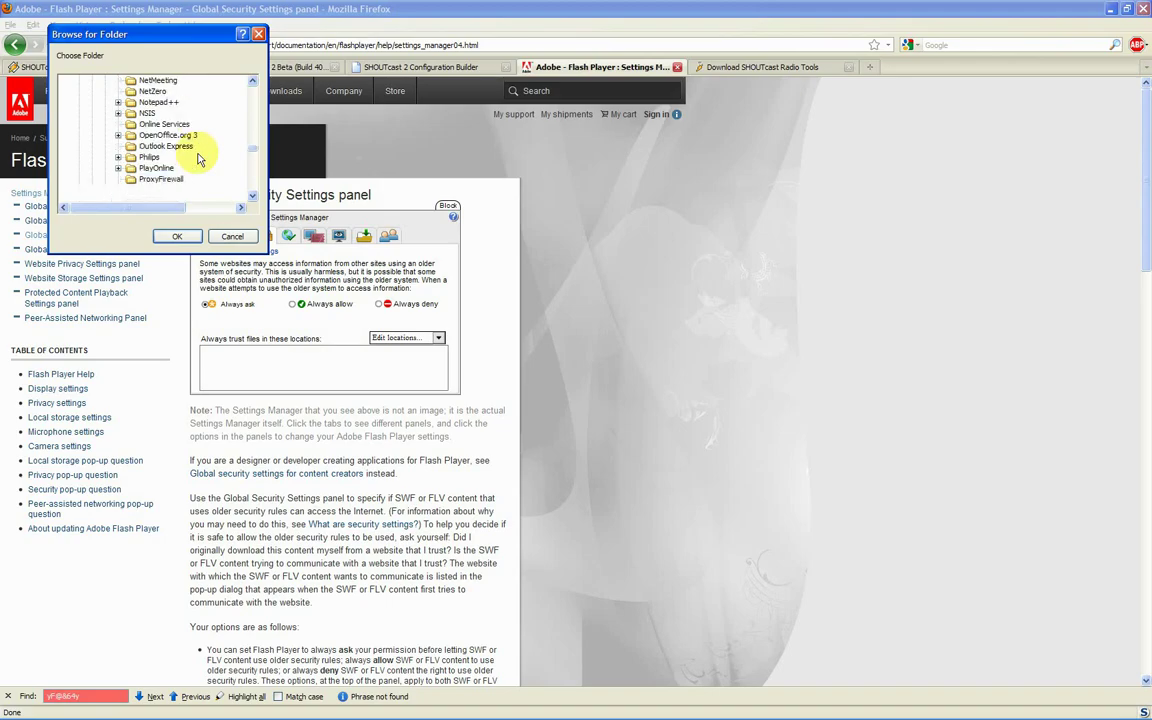
scroll(198, 158, down, 1)
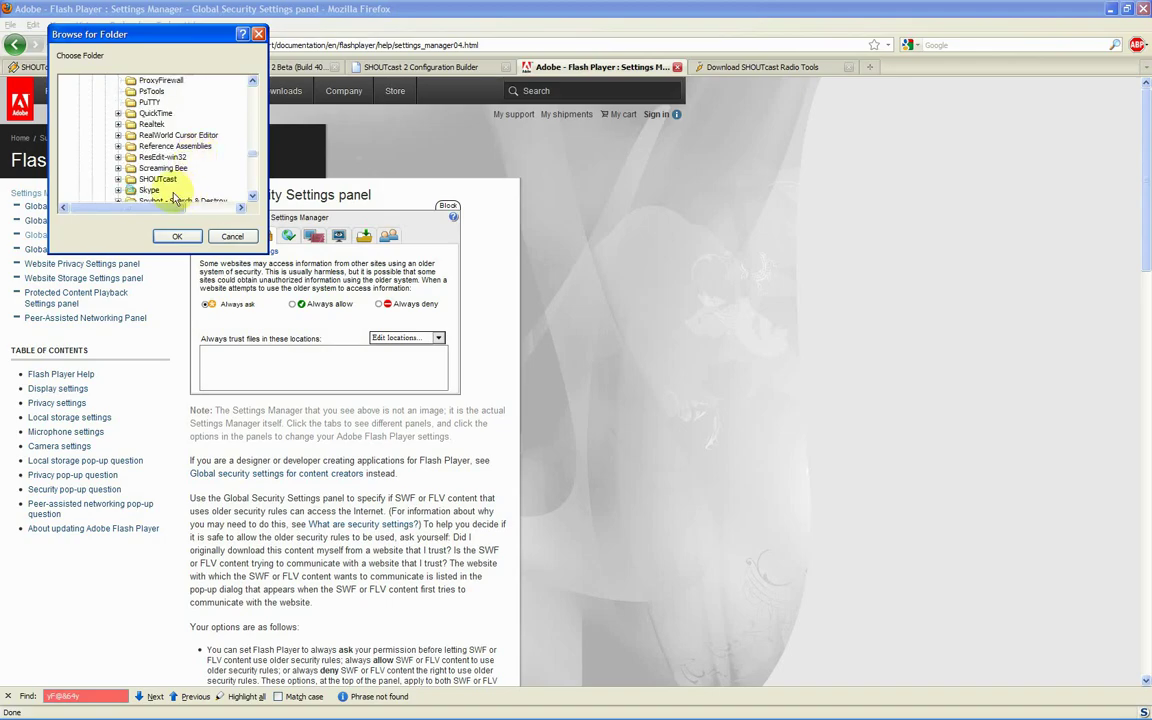
double_click(160, 179)
click(178, 114)
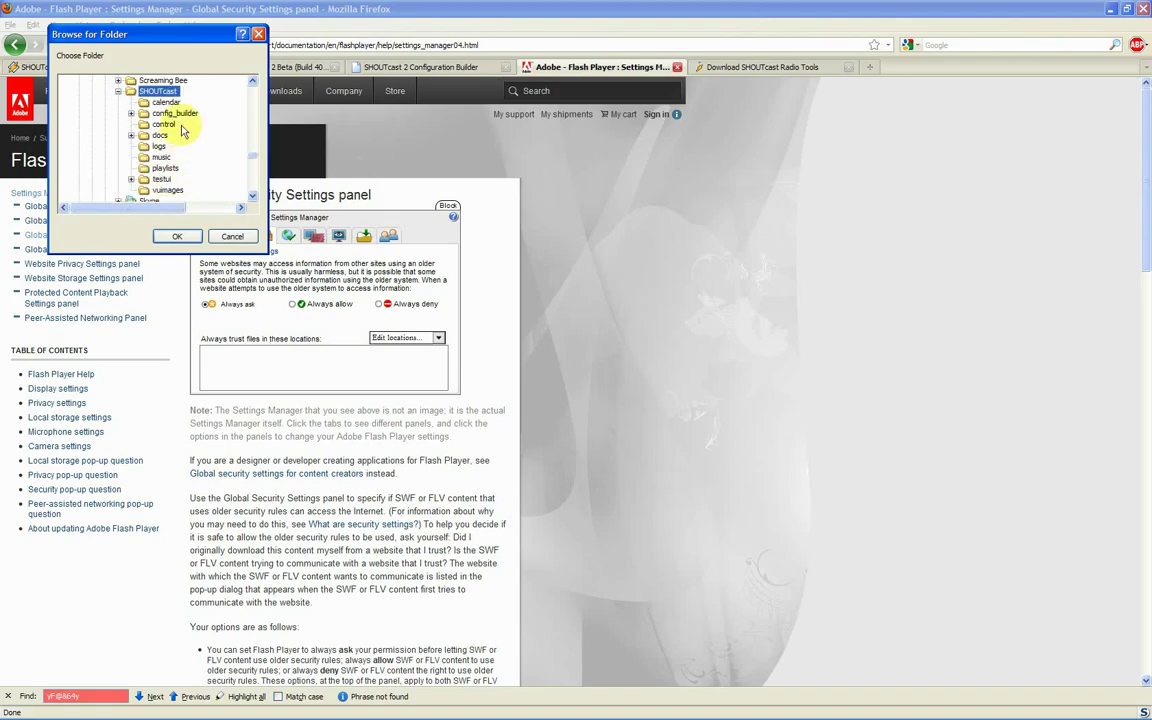
click(176, 235)
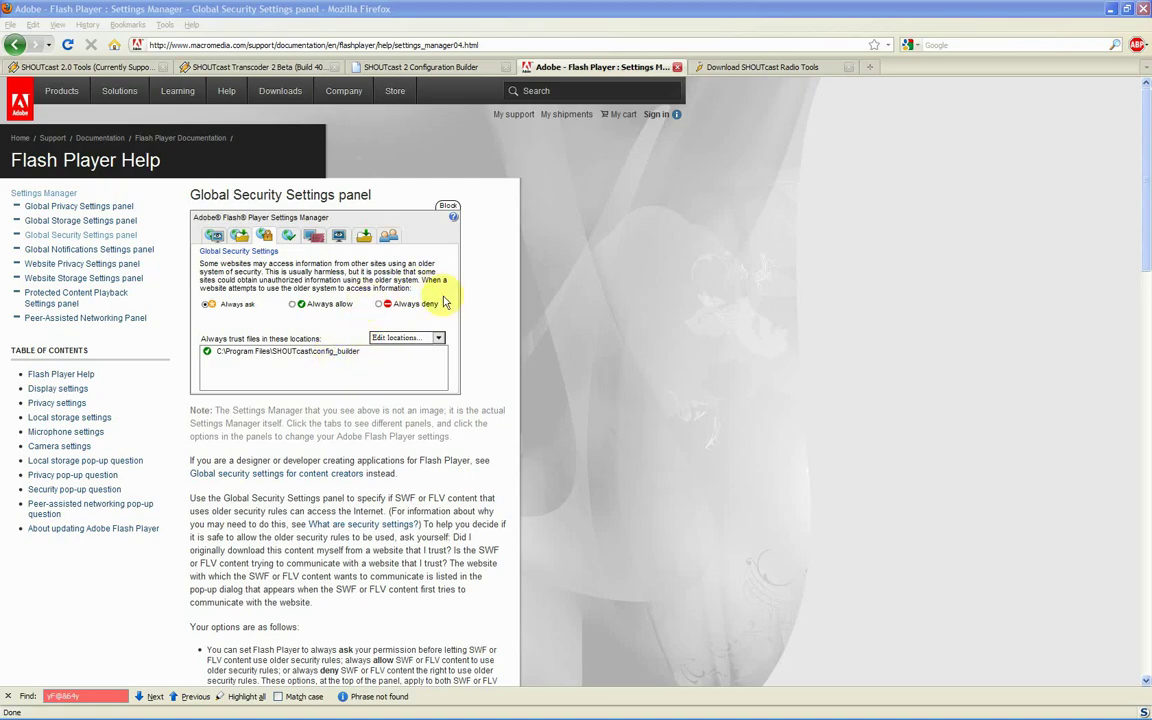
scroll(540, 350, down, 9)
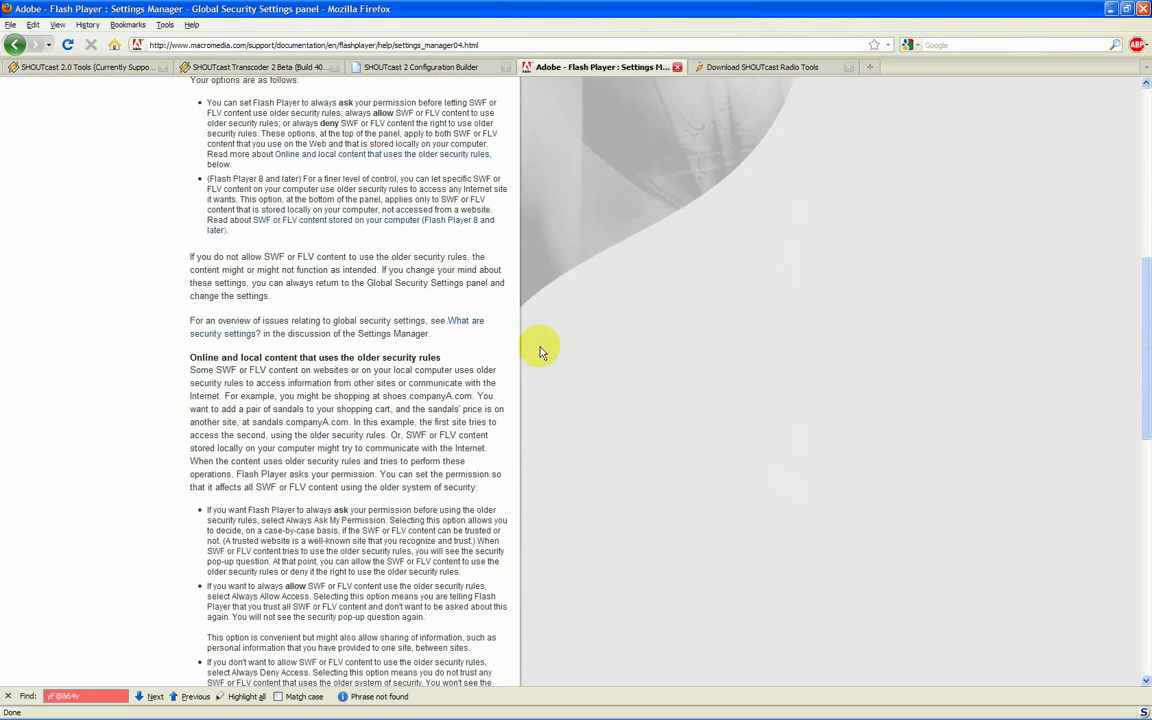
scroll(540, 350, up, 9)
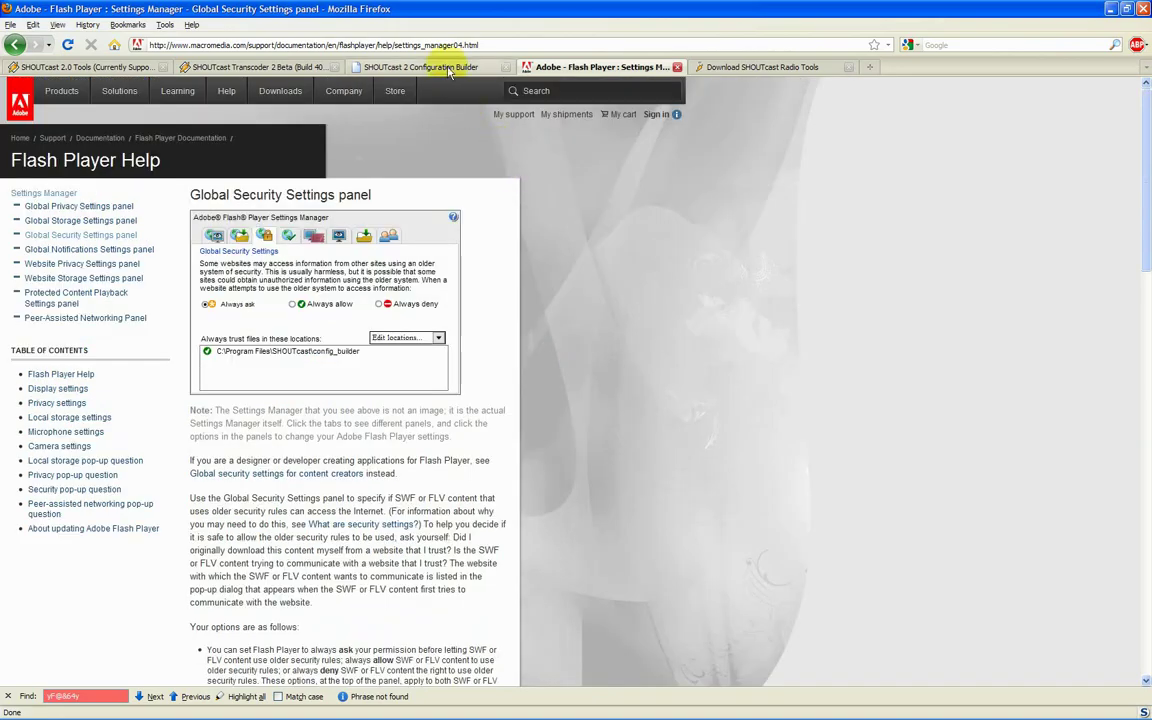
click(449, 70)
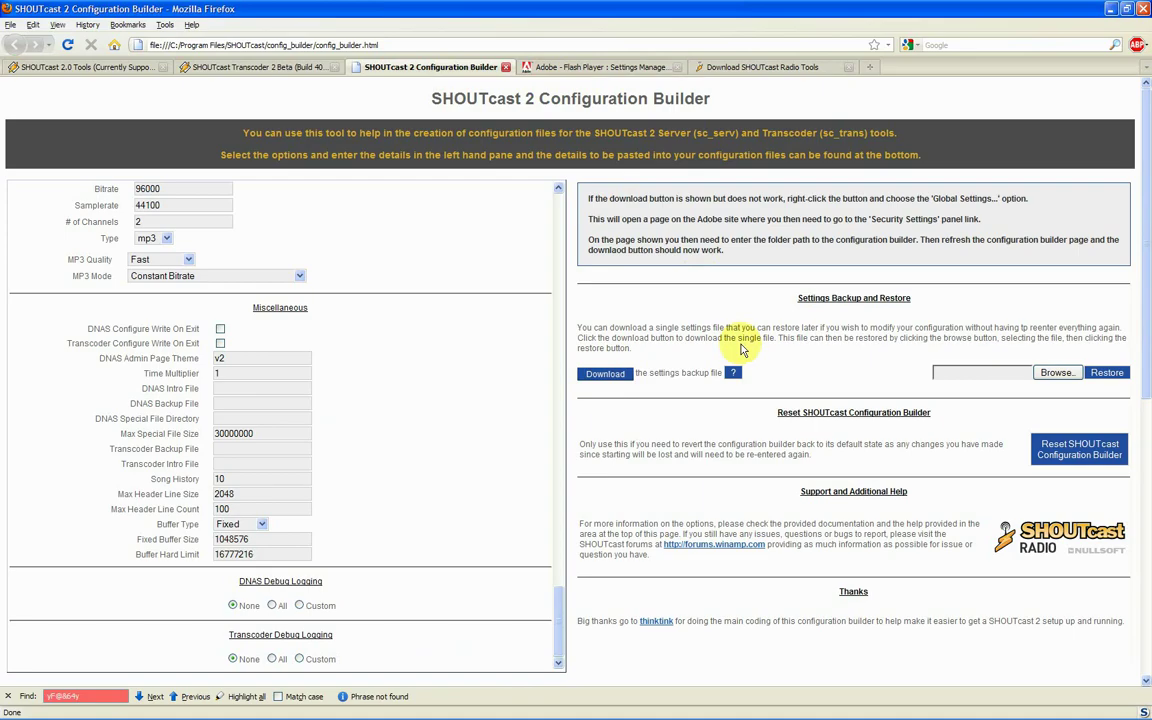
click(600, 67)
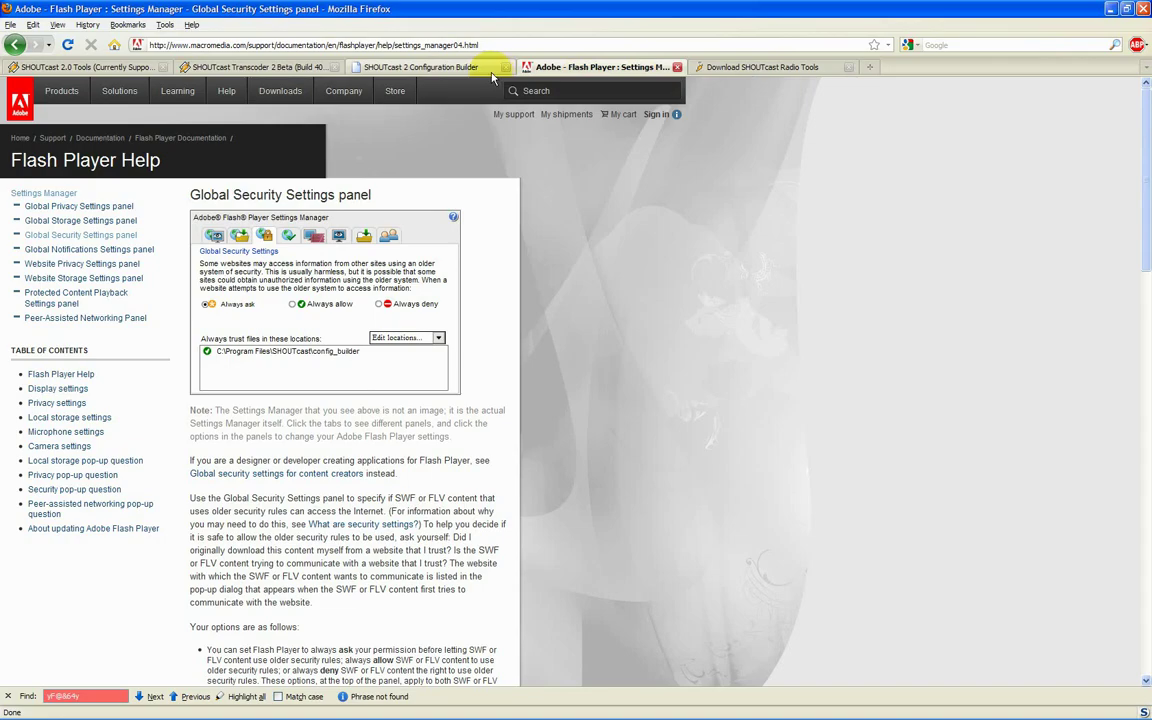
click(430, 67)
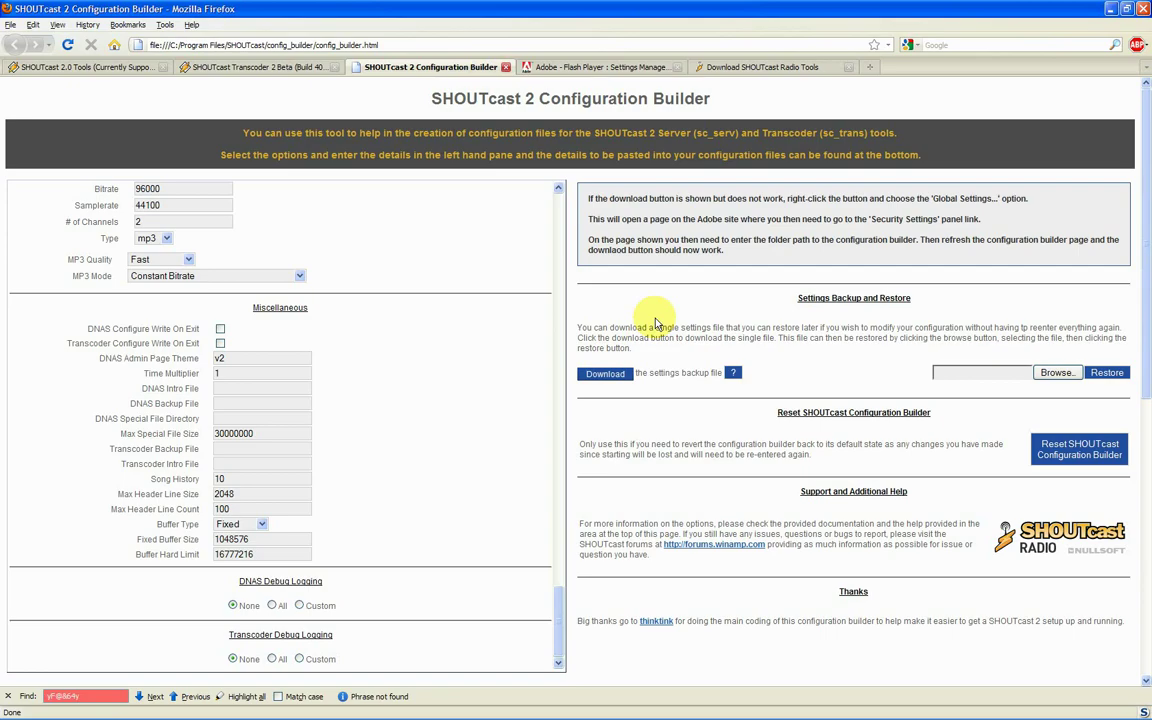
Reload the builder and confirm the mp3 endpoint (96000 bitrate, 44100 samplerate) and None debug logging persist.
click(68, 45)
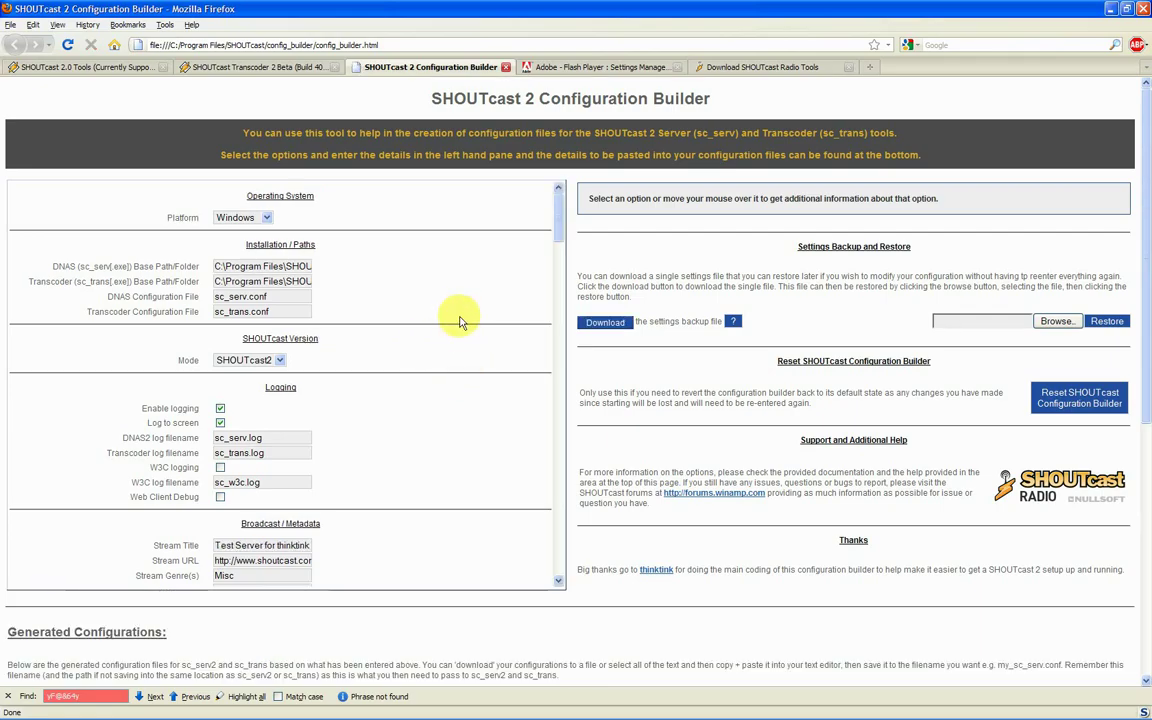
scroll(420, 330, down, 5)
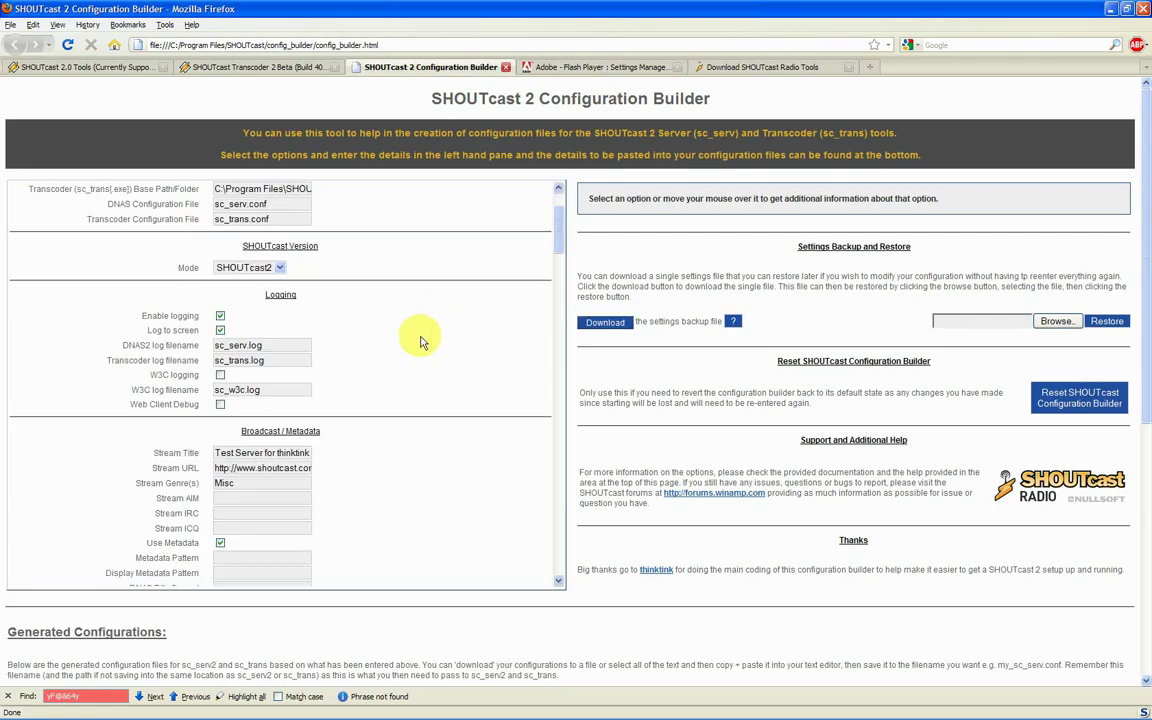
scroll(420, 341, down, 6)
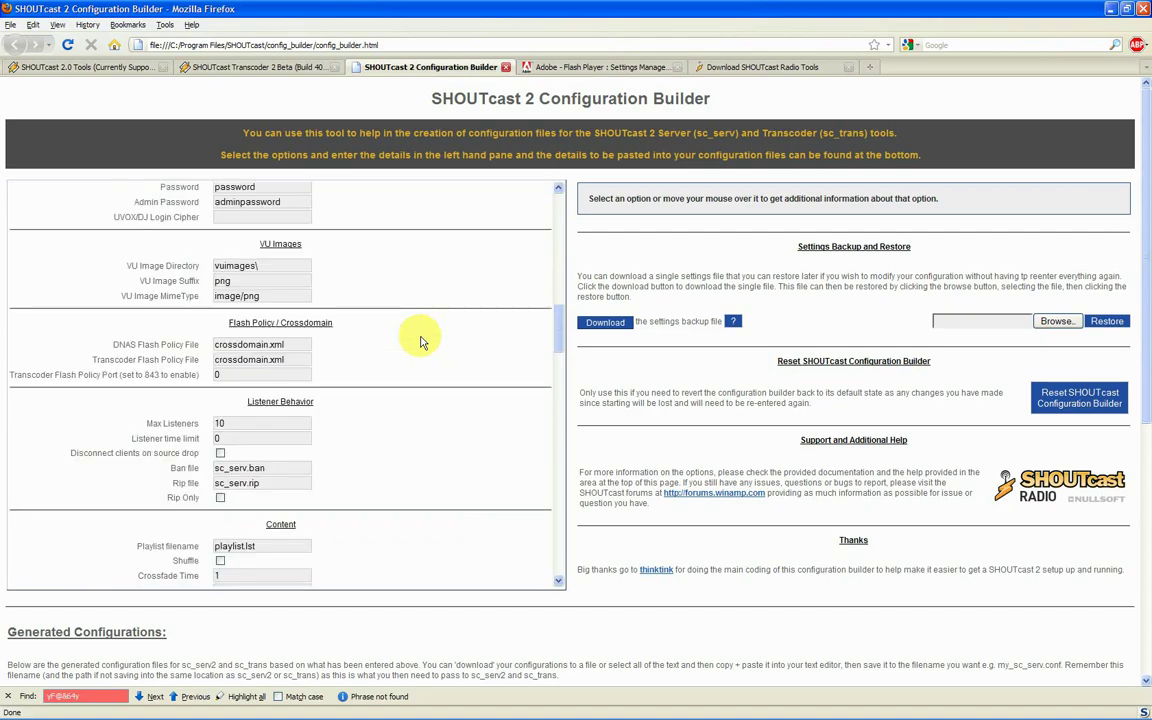
scroll(420, 341, up, 2)
scroll(420, 341, up, 3)
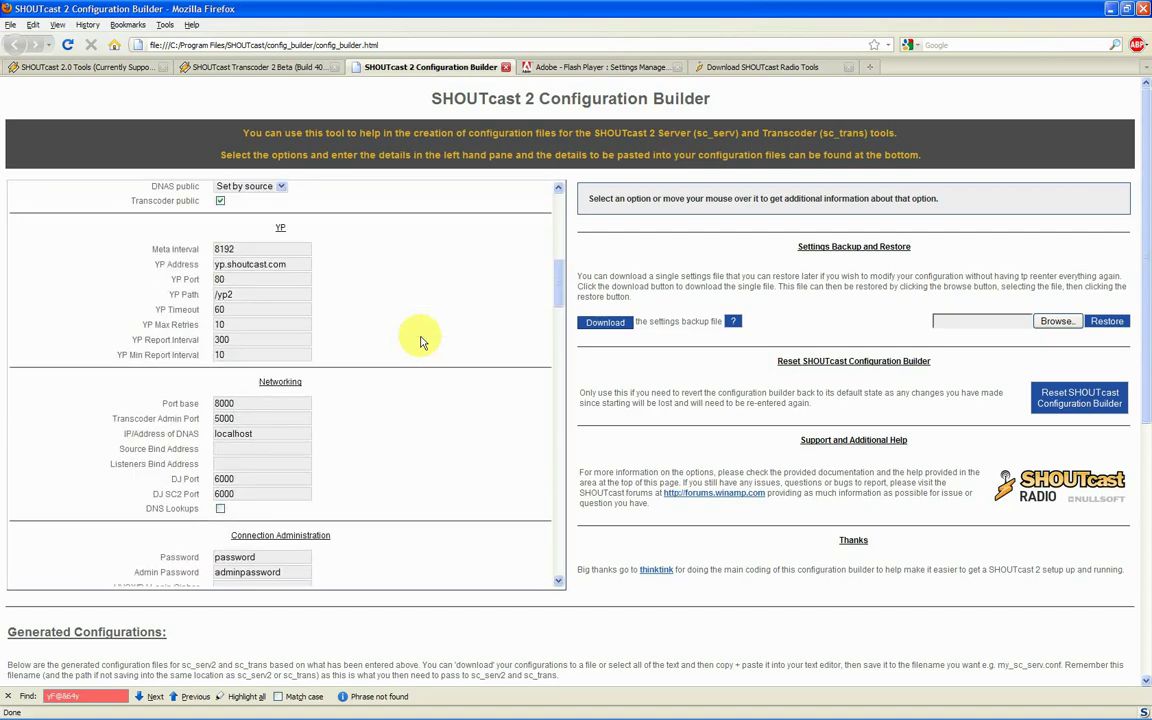
scroll(420, 341, down, 3)
scroll(420, 341, down, 5)
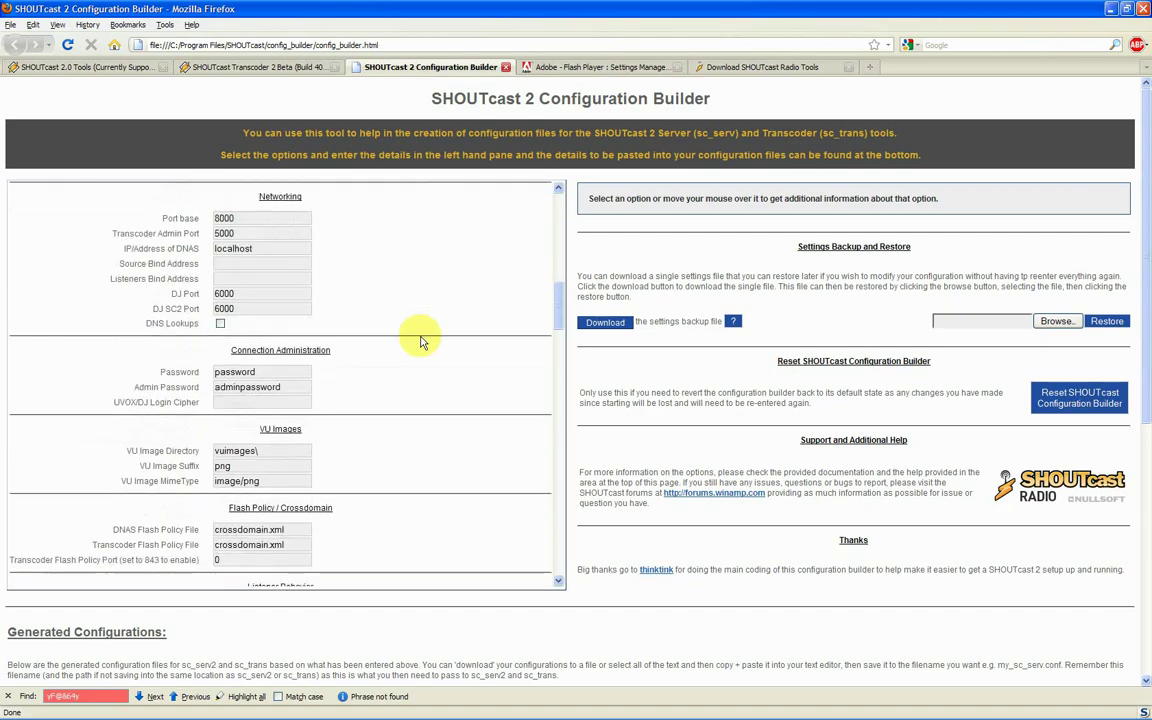
scroll(420, 341, down, 5)
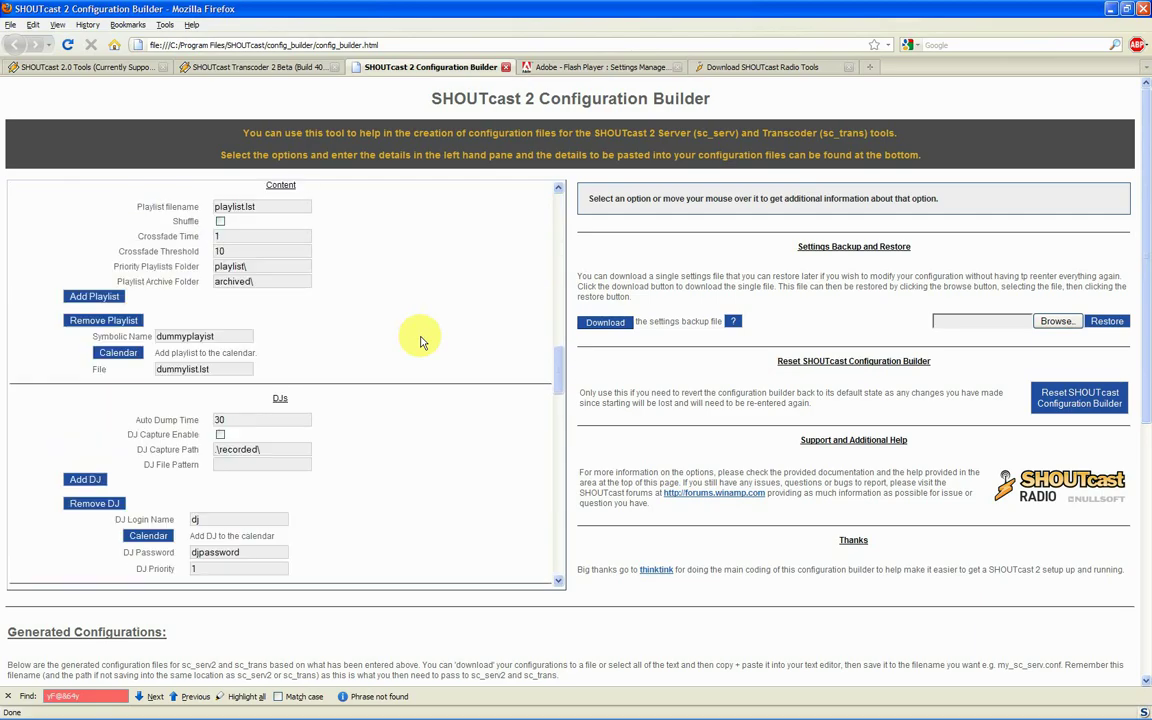
scroll(420, 341, down, 3)
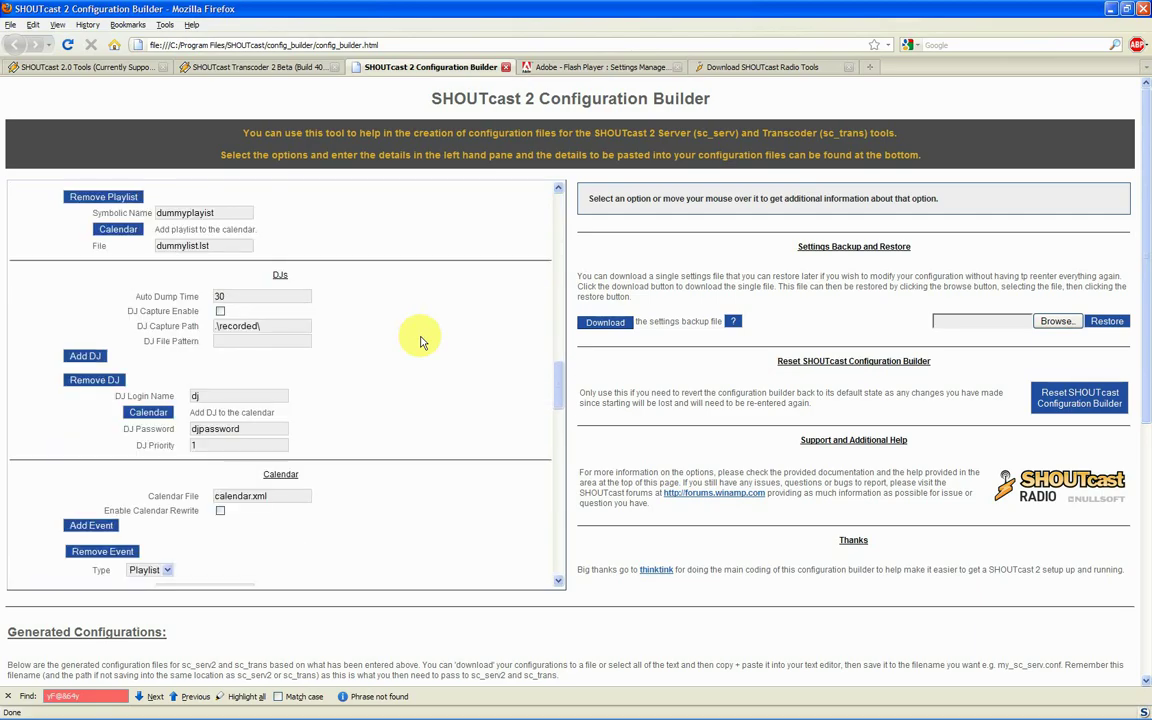
mouse_move(220, 210)
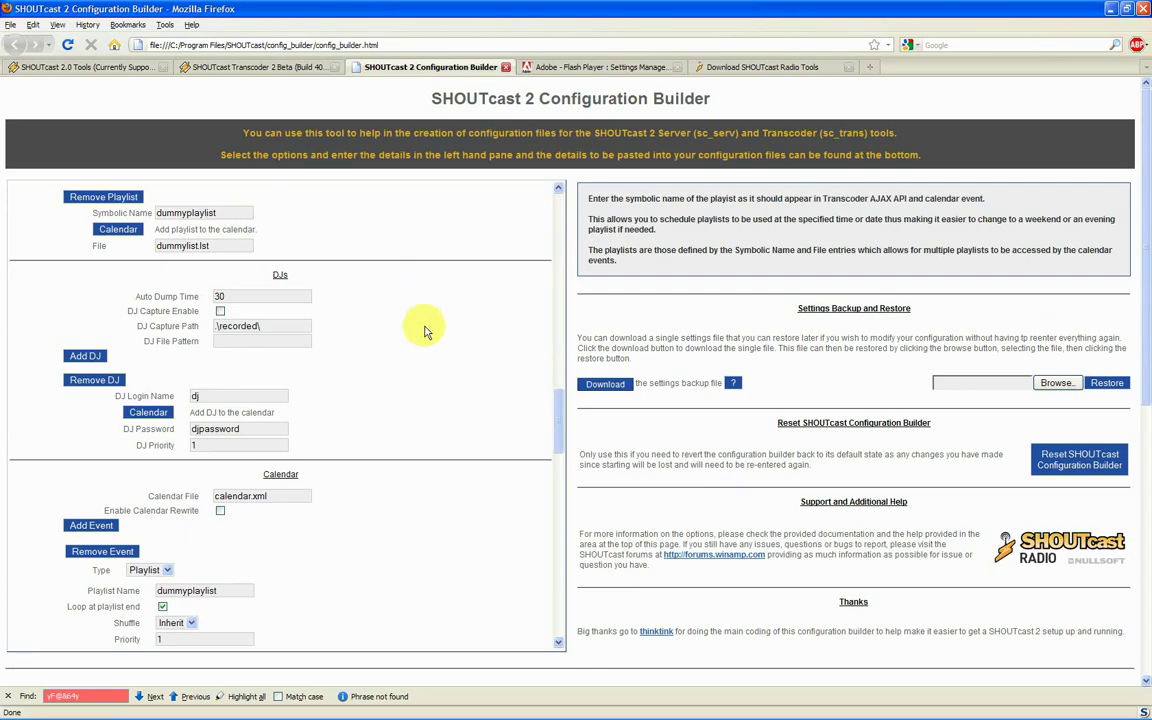
scroll(424, 330, down, 6)
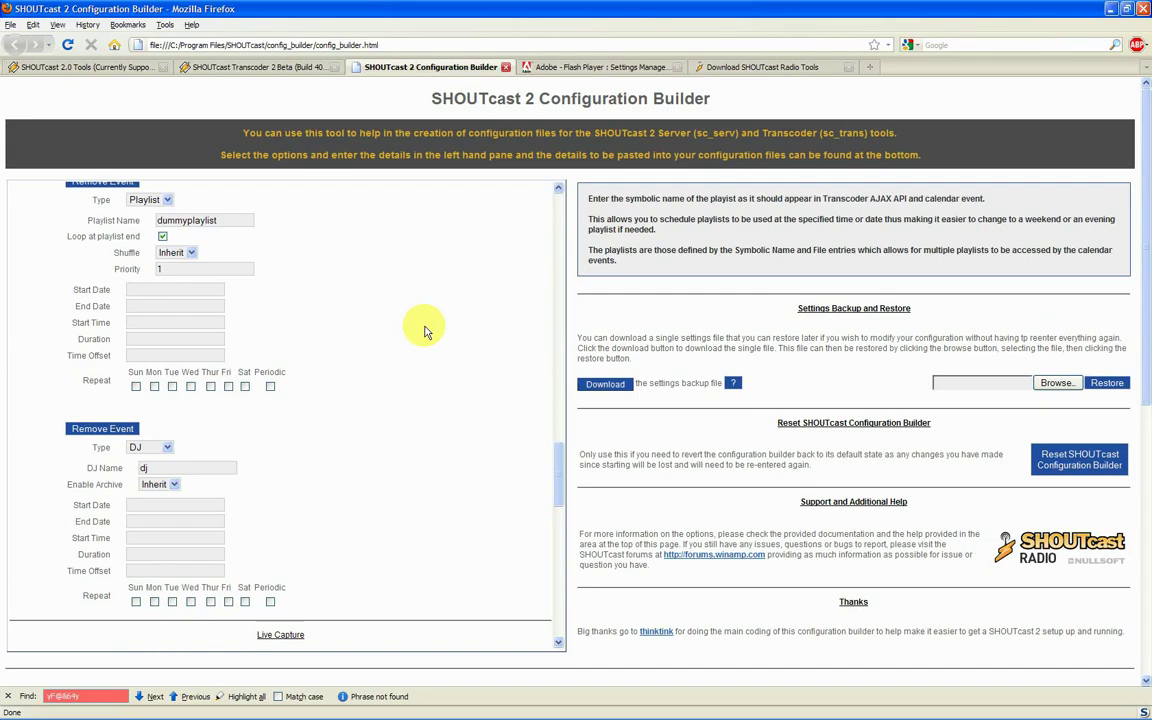
scroll(424, 330, down, 5)
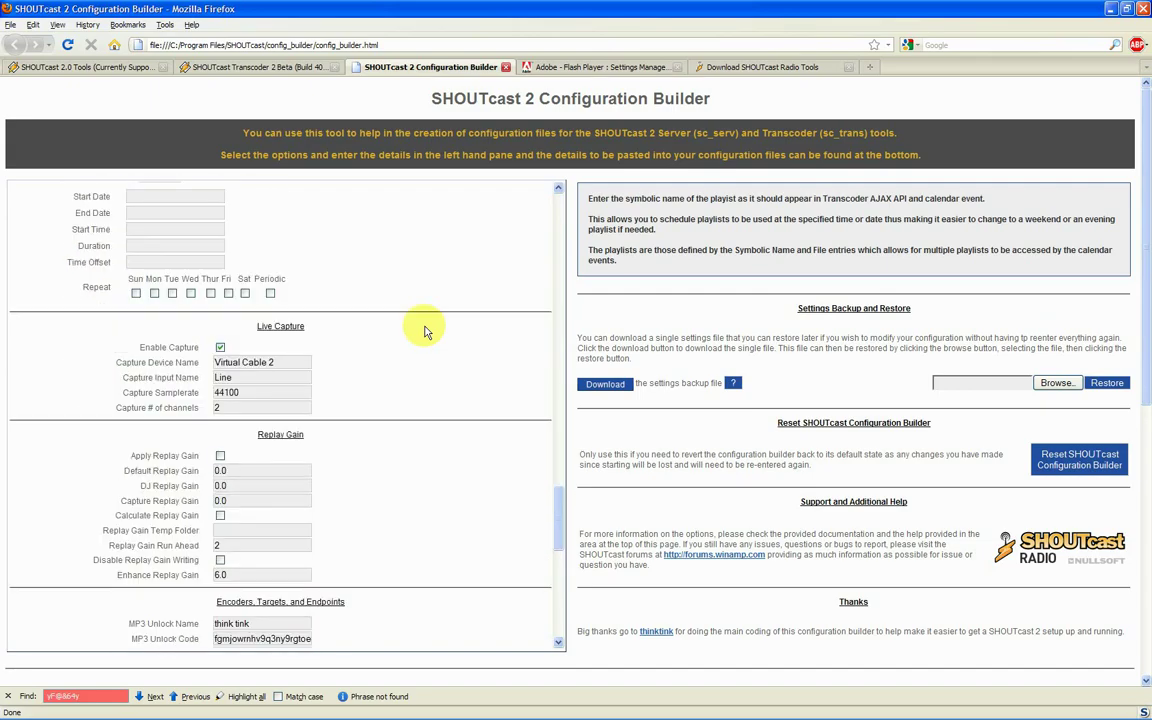
scroll(424, 330, down, 5)
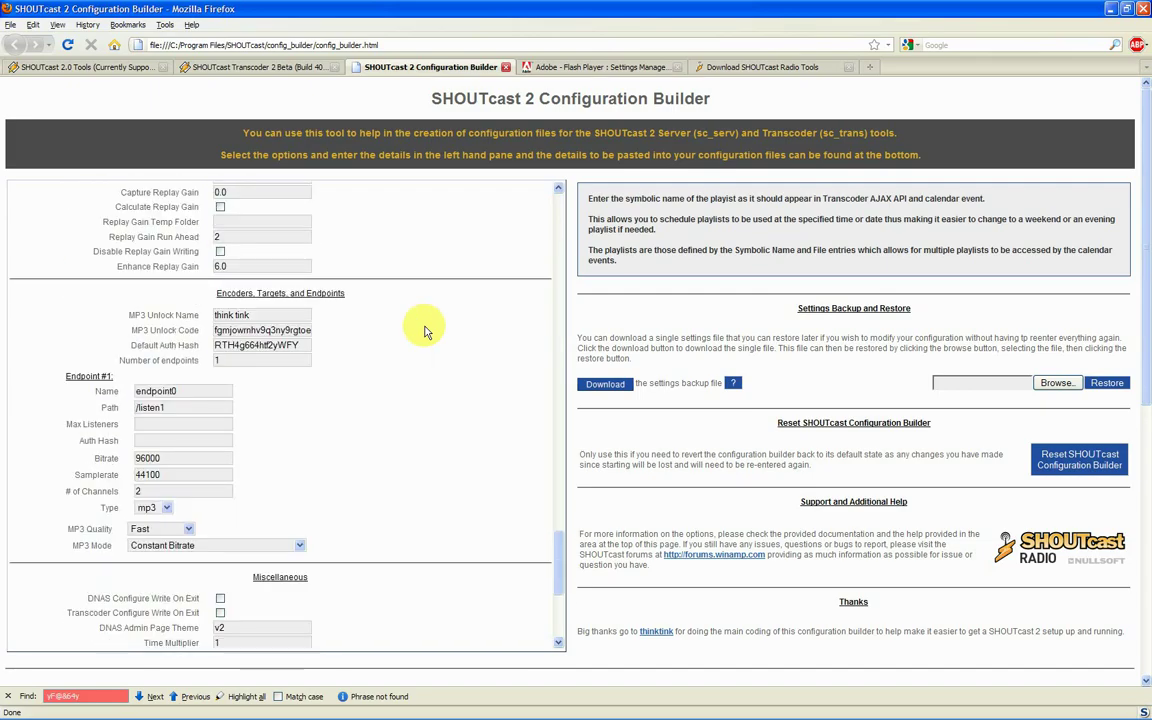
scroll(424, 330, down, 2)
scroll(424, 330, down, 3)
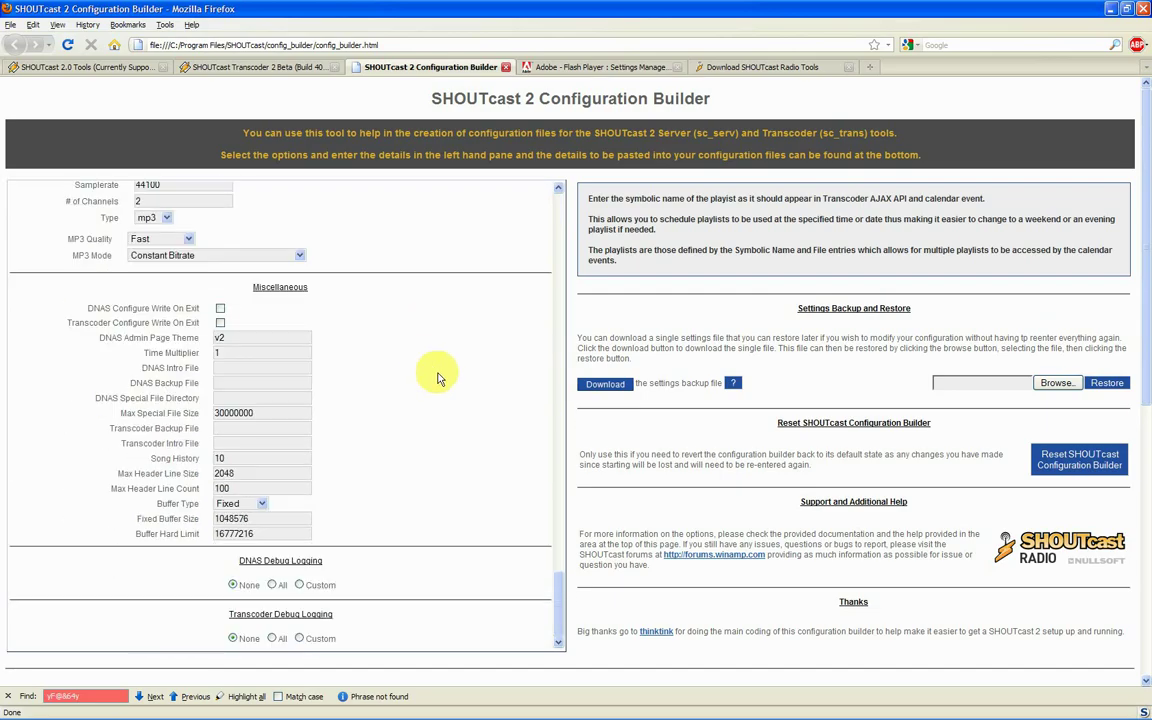
Download the settings backup as config_builder_settings.txt into C:\Program Files\SHOUTcast.
click(606, 385)
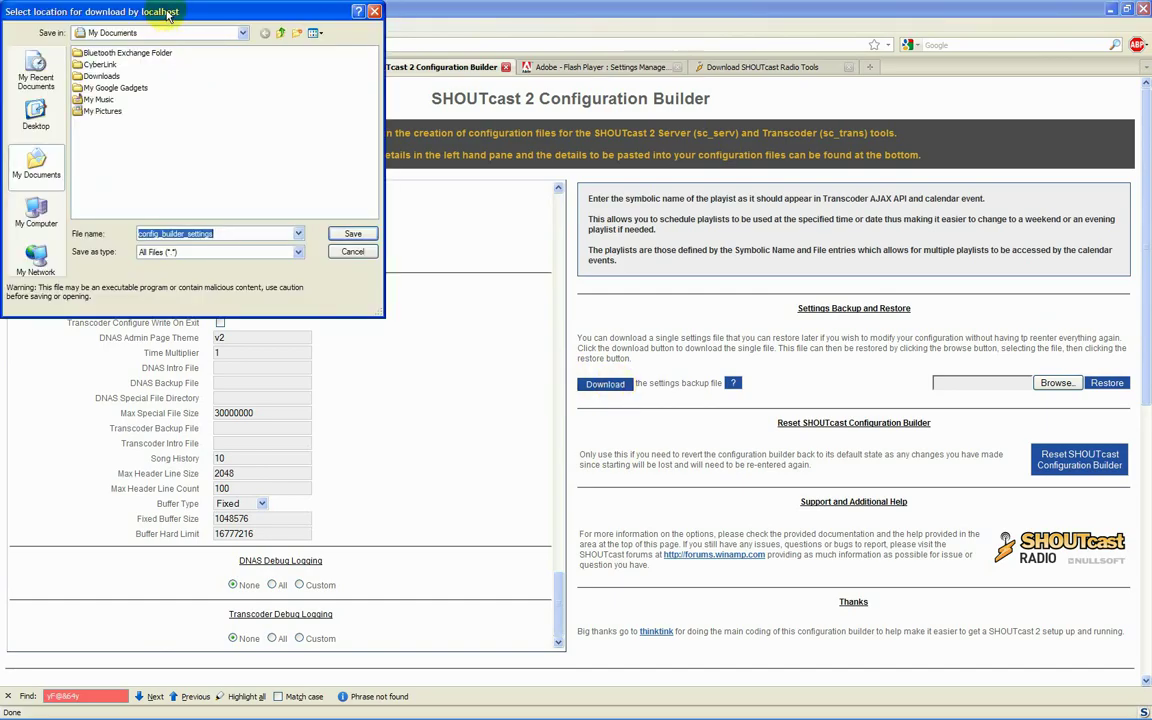
drag(160, 14, 484, 193)
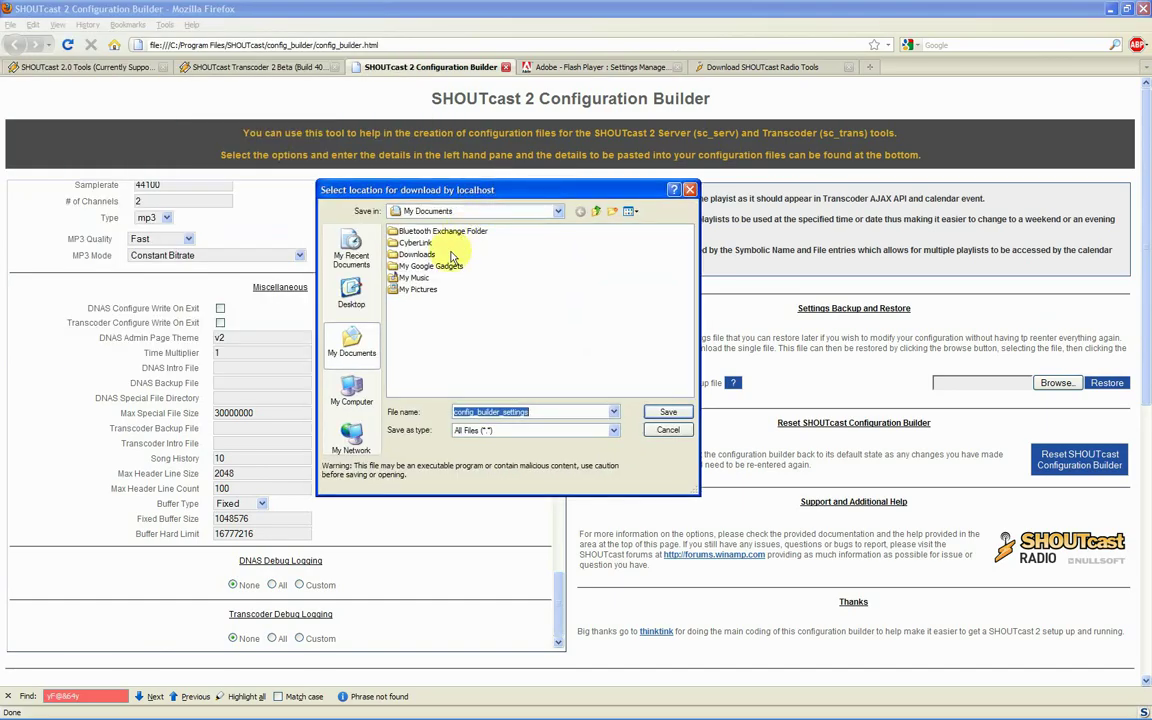
click(364, 391)
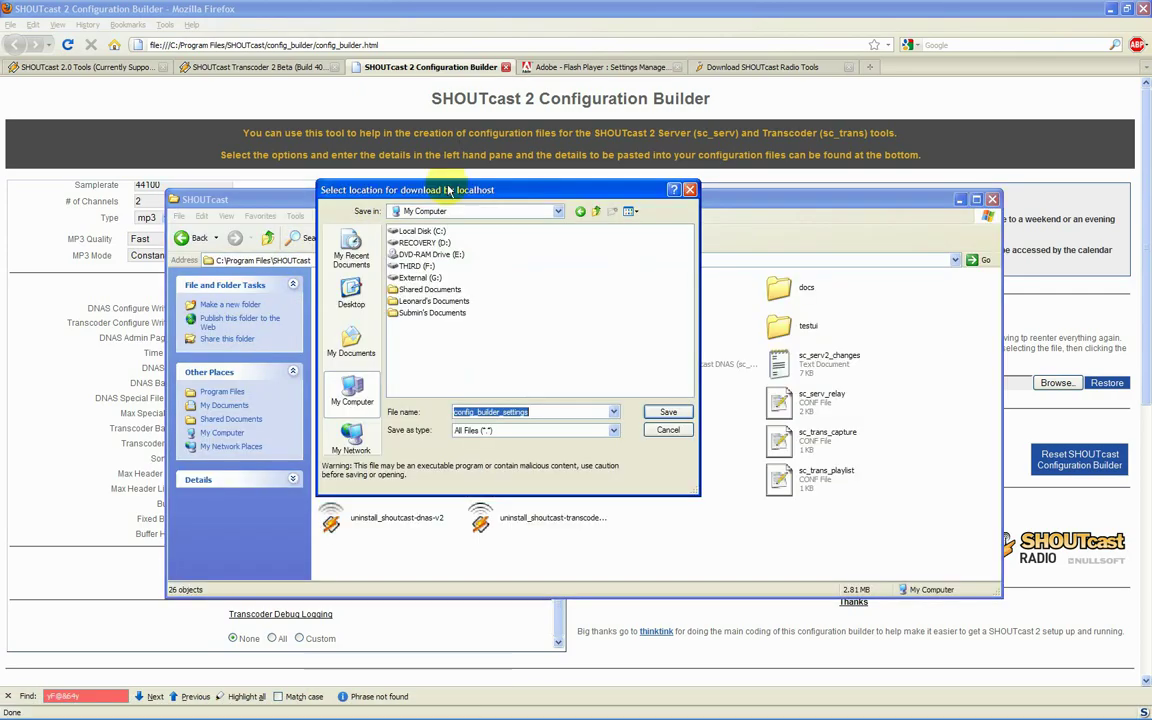
right_click(470, 412)
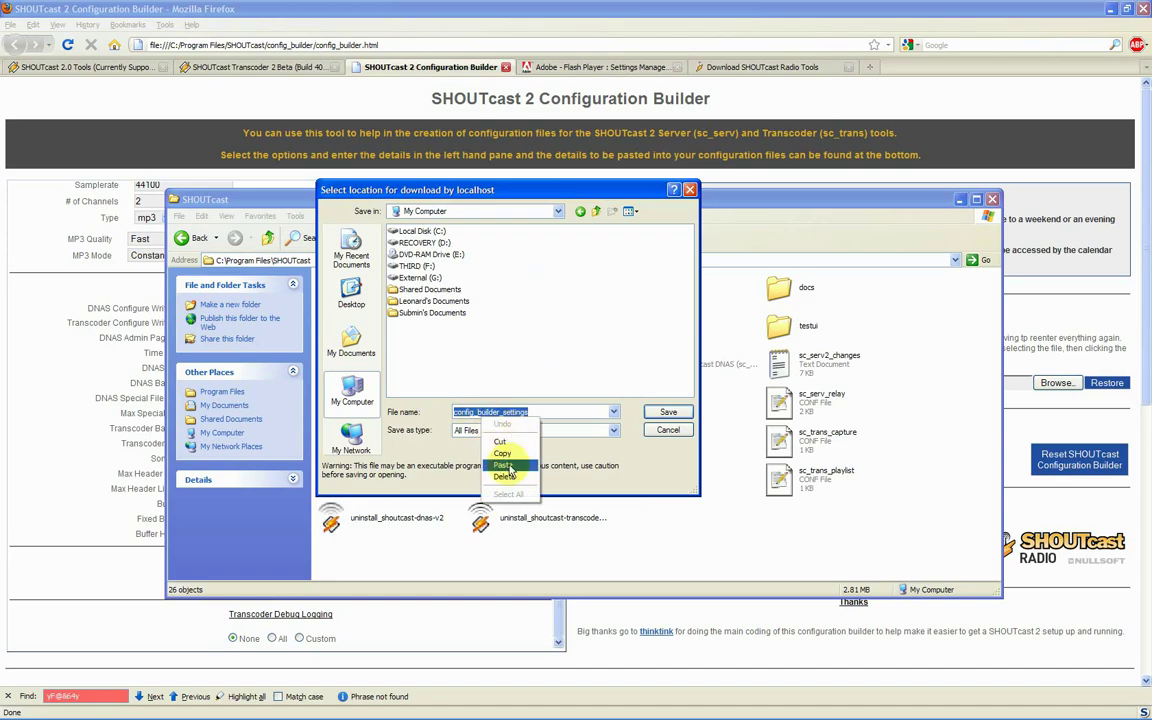
click(513, 466)
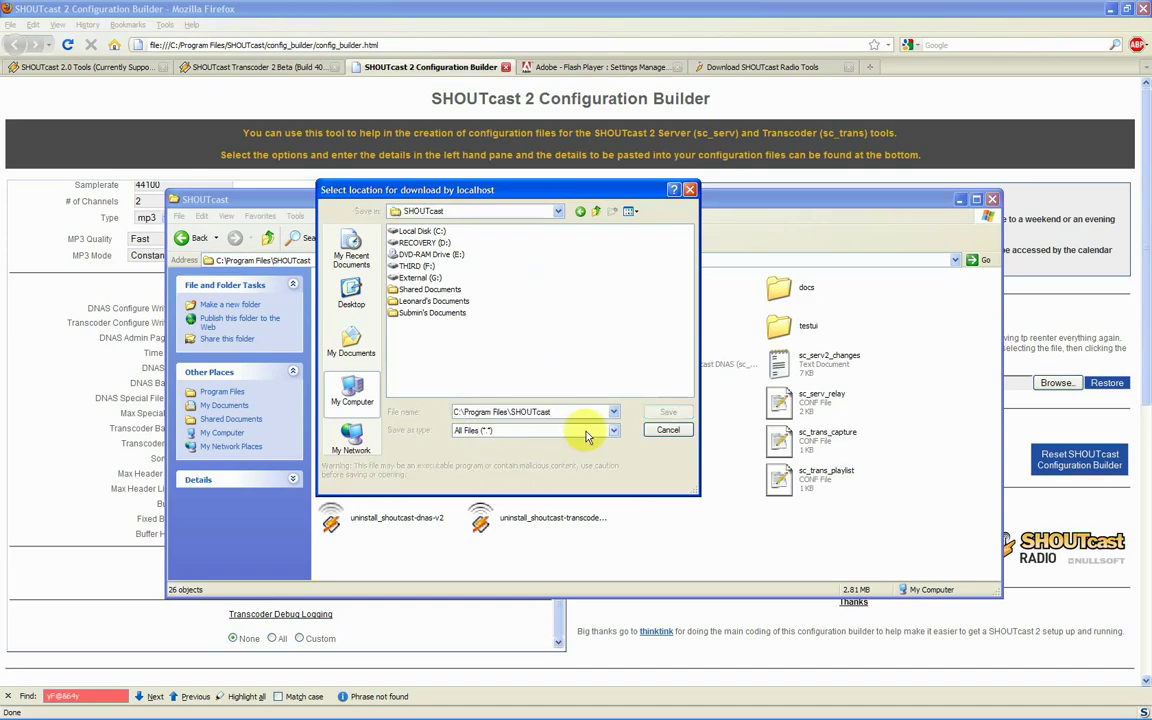
key(Return)
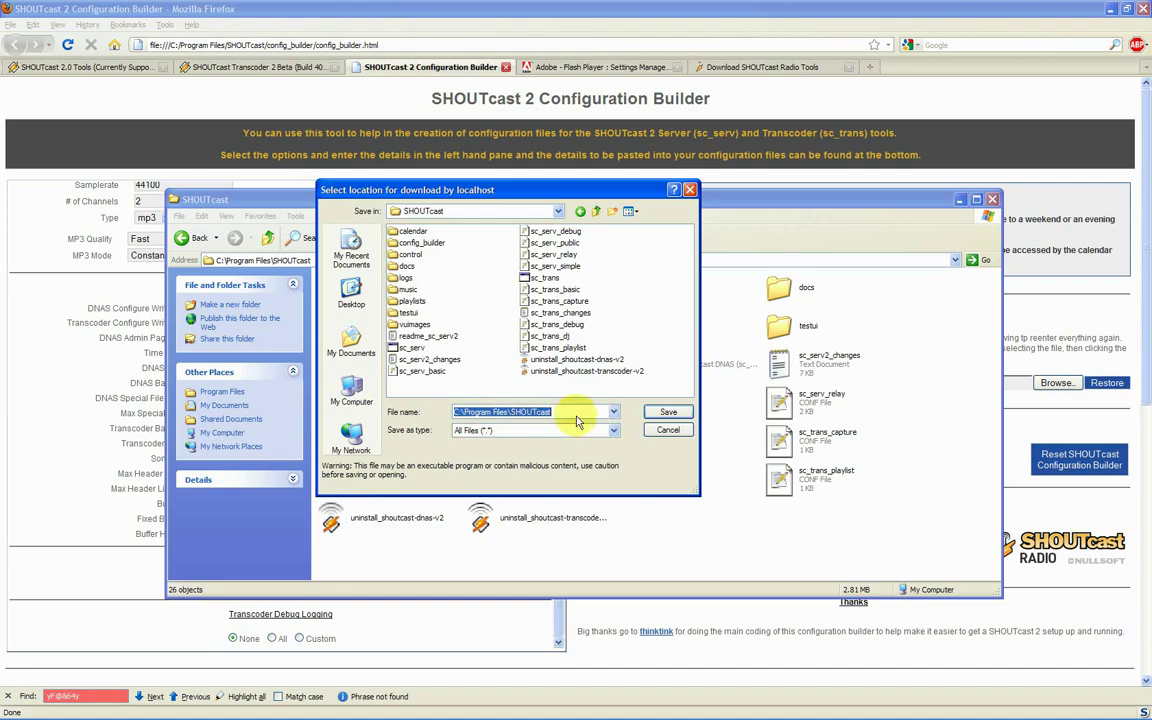
key(BackSpace)
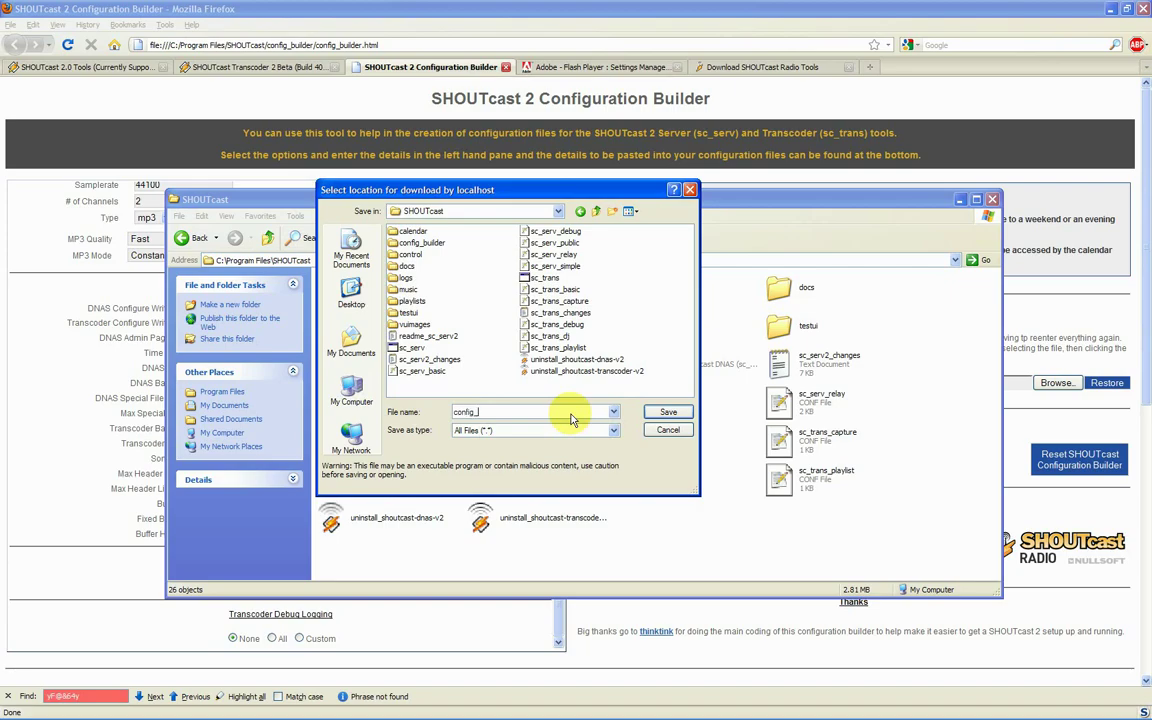
text(builder_settings.txt)
key(Return)
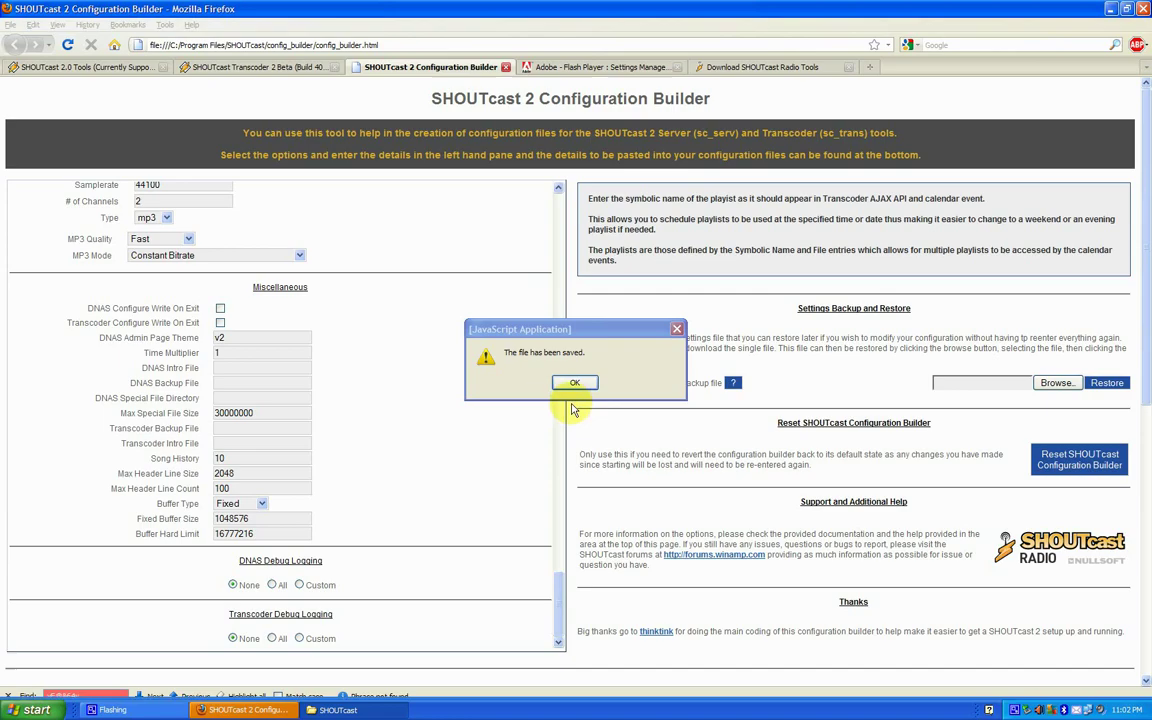
Dismiss the saved notice and reset the builder, clearing base paths and restoring Unnamed Server title.
click(580, 383)
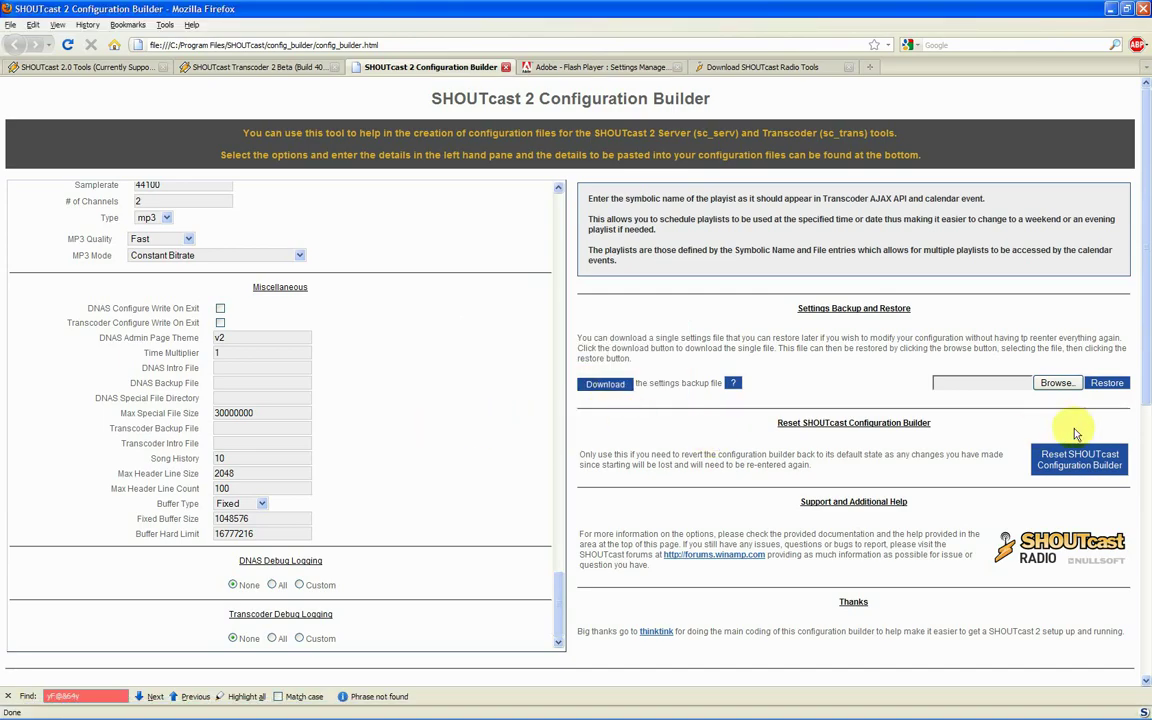
drag(563, 617, 553, 206)
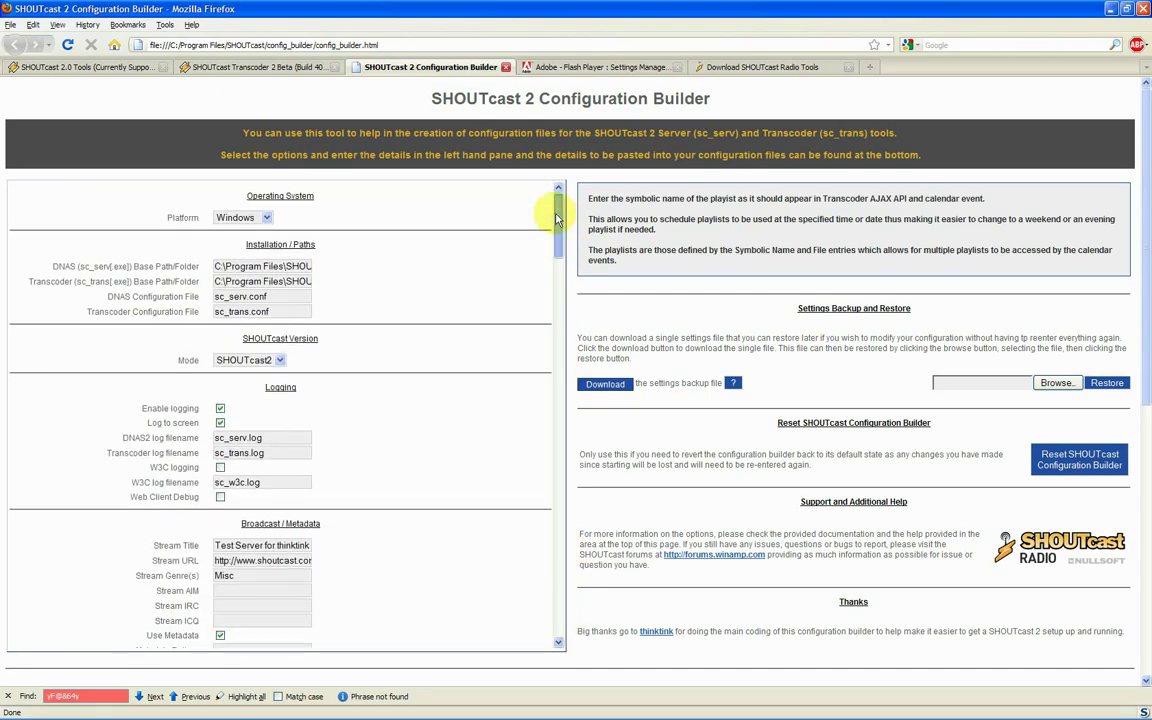
scroll(455, 300, down, 4)
scroll(455, 300, up, 4)
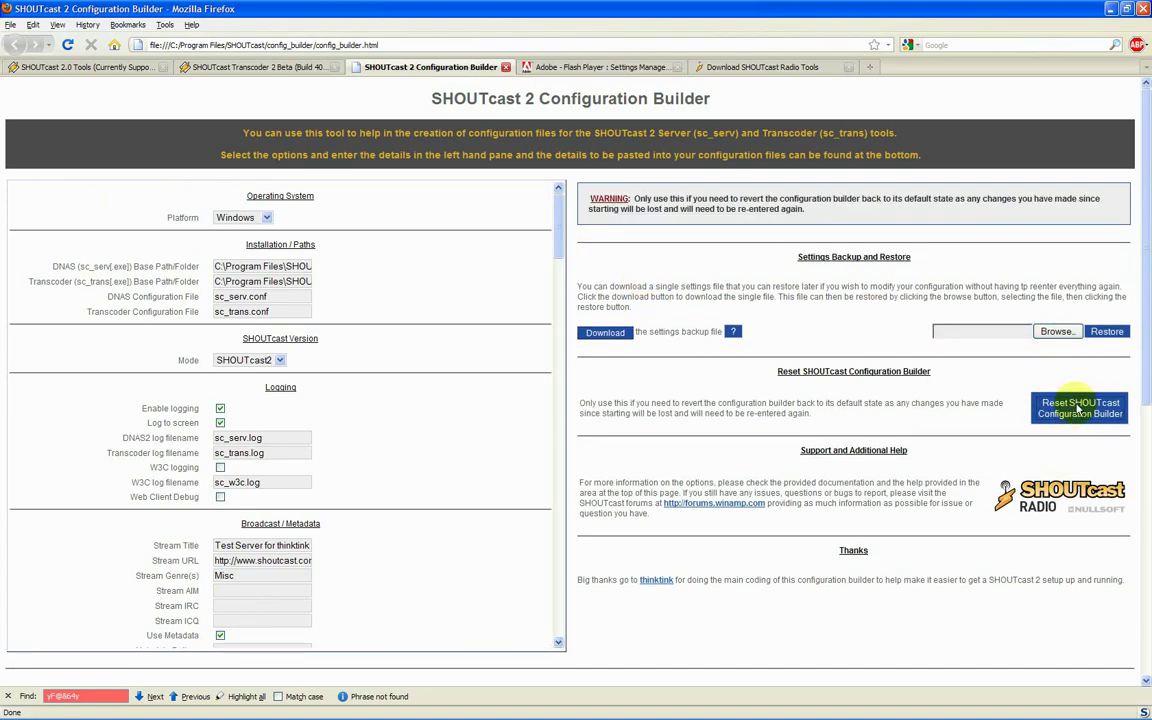
click(1080, 410)
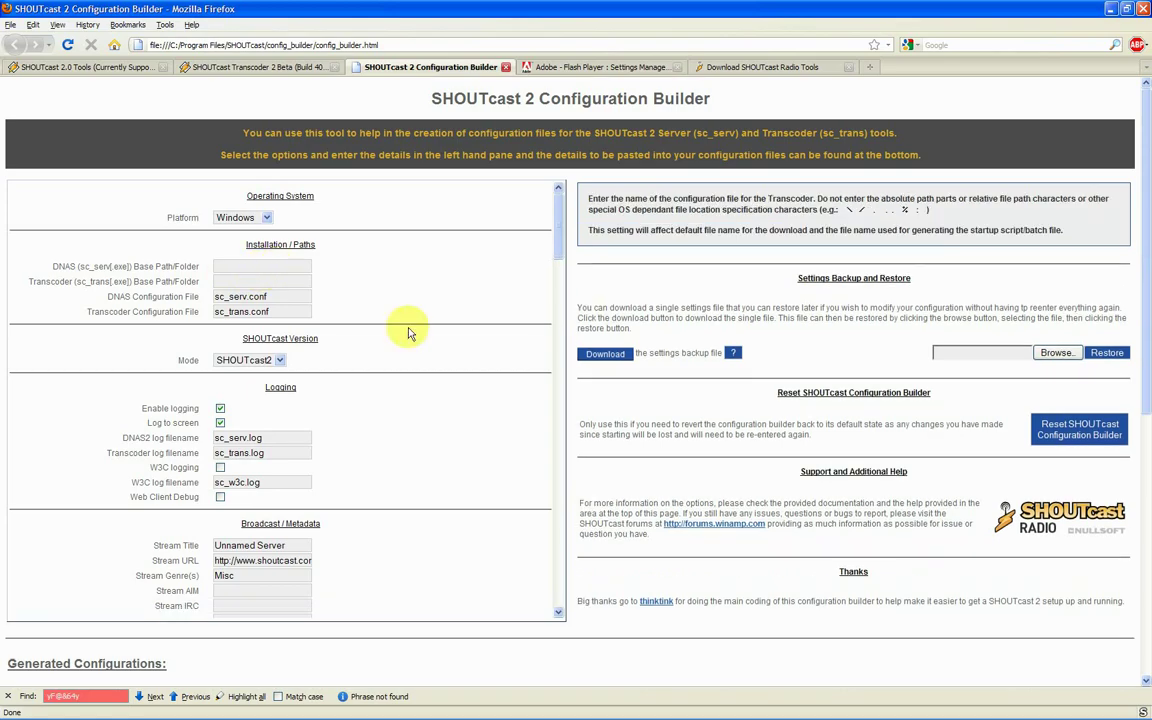
Restore from config_builder_settings in C:\Program Files\SHOUTcast, bringing back base paths and stream title.
click(1064, 356)
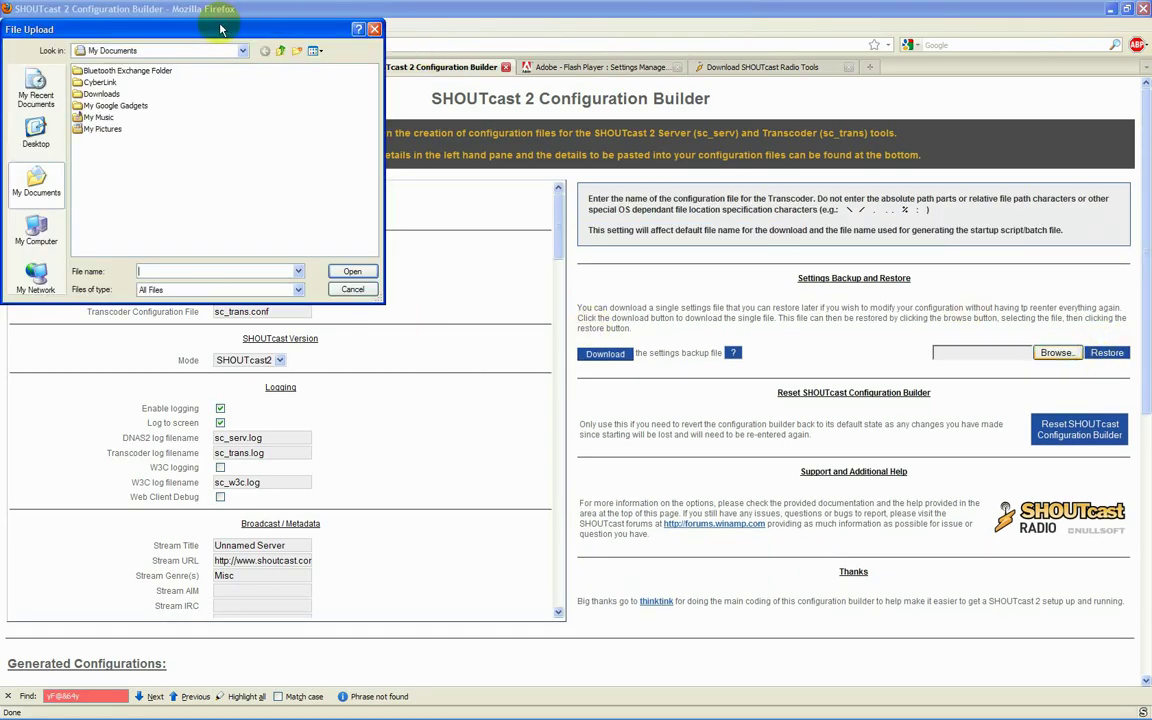
drag(200, 26, 506, 217)
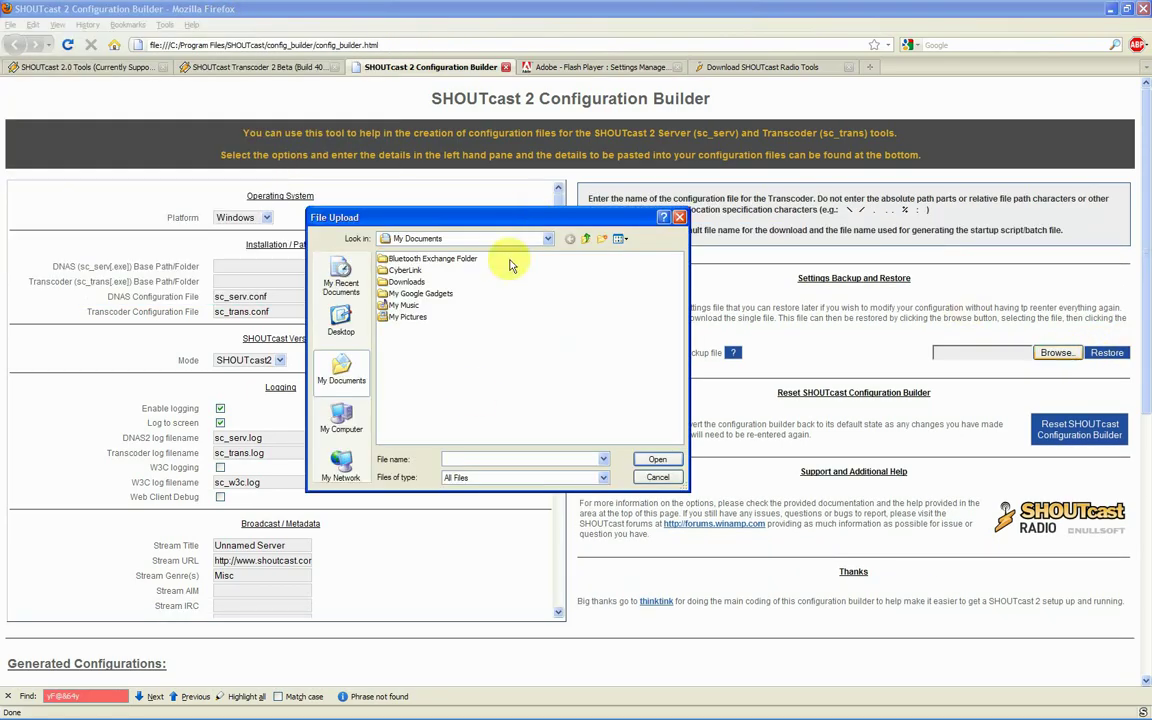
right_click(490, 465)
click(514, 503)
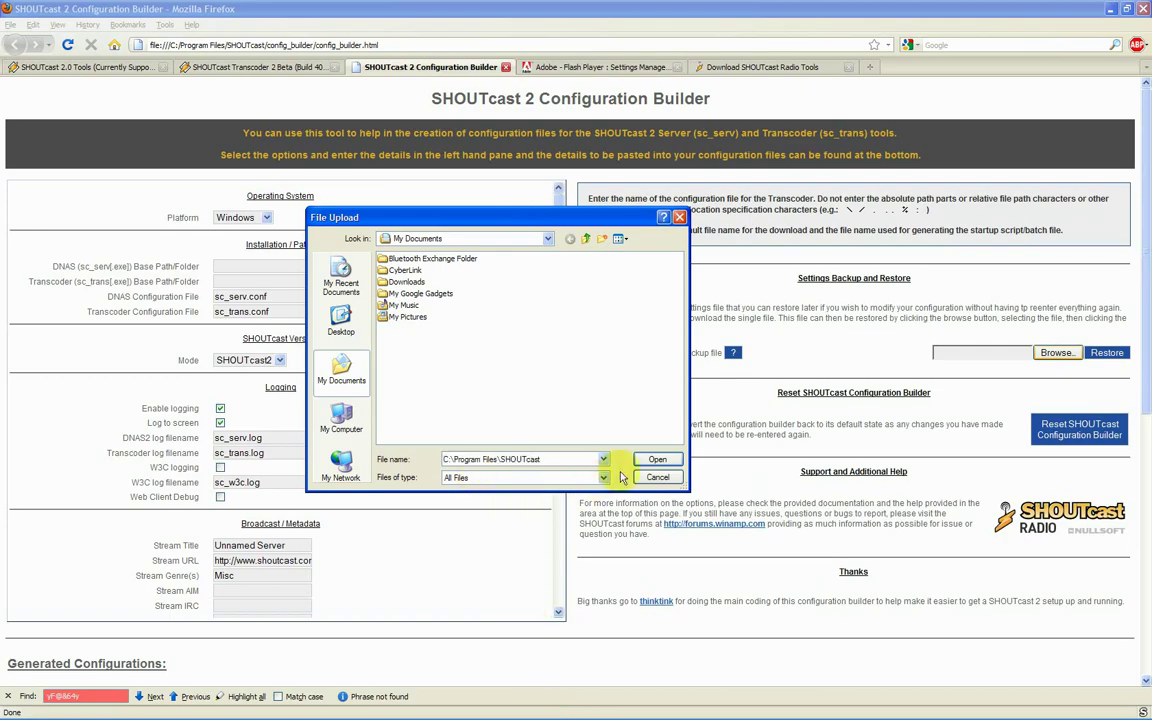
click(656, 460)
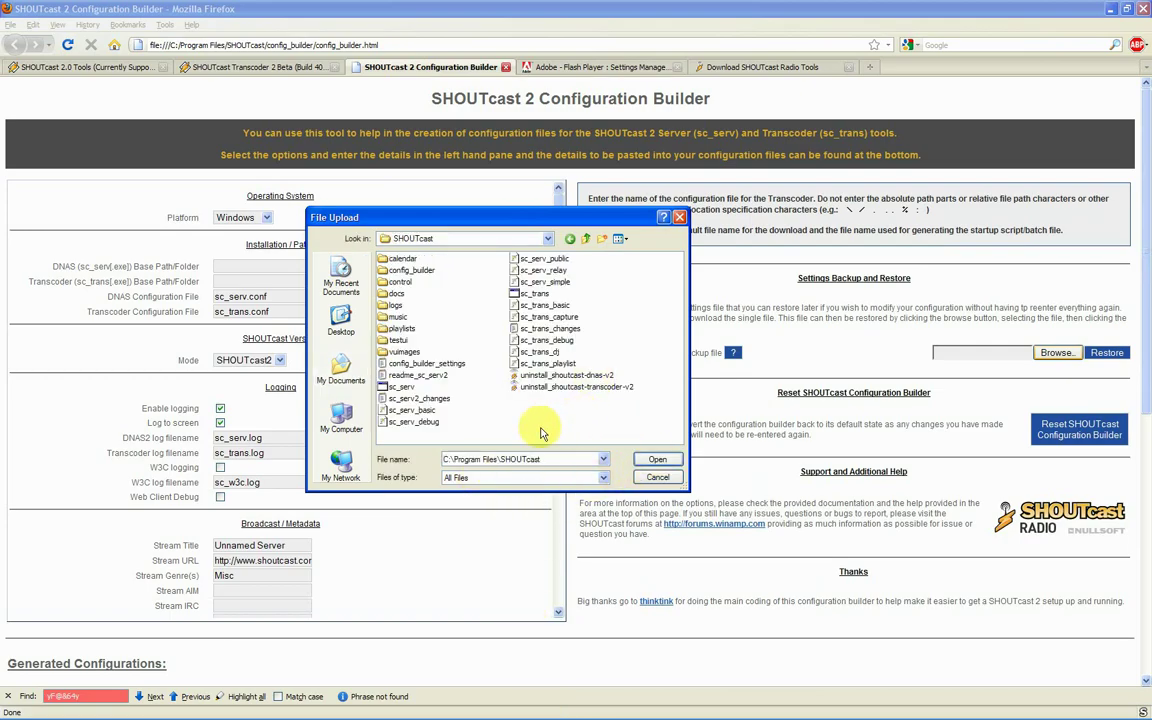
click(430, 363)
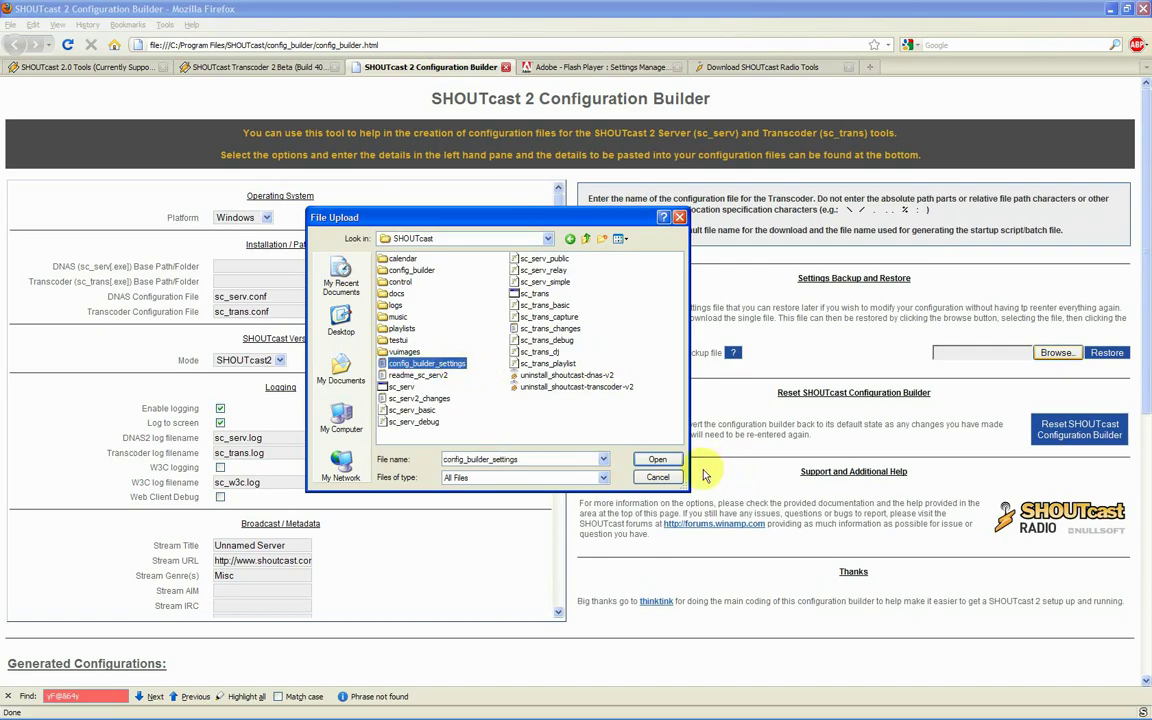
click(666, 462)
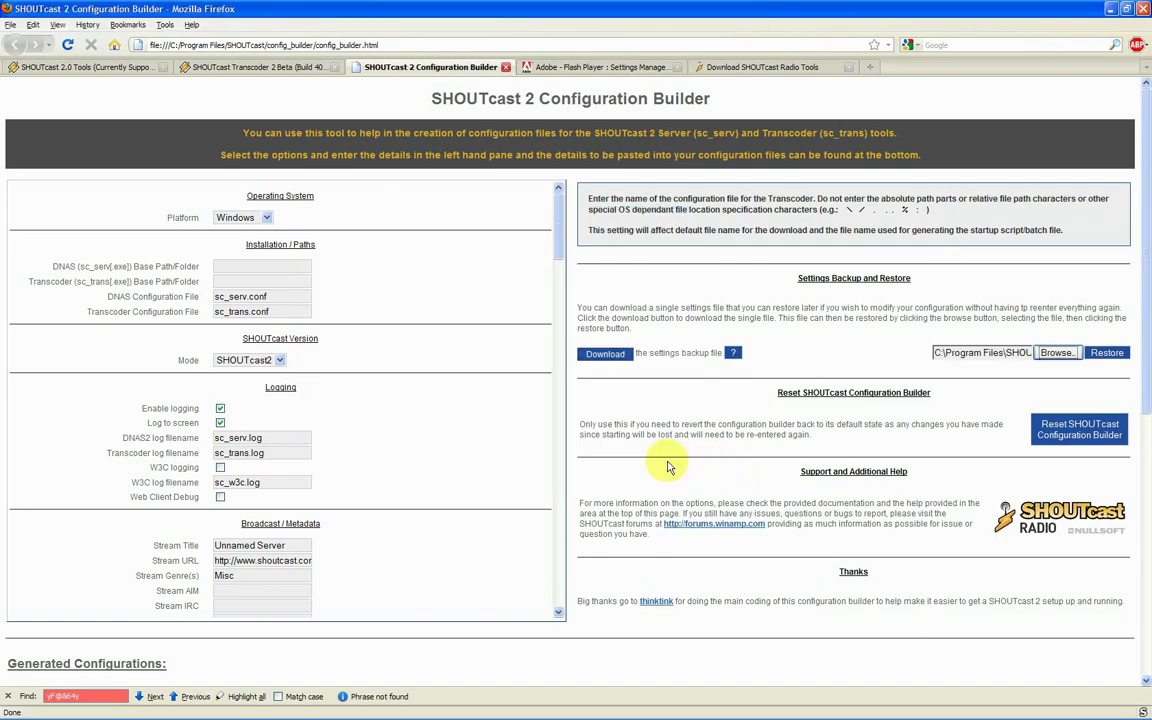
click(1110, 354)
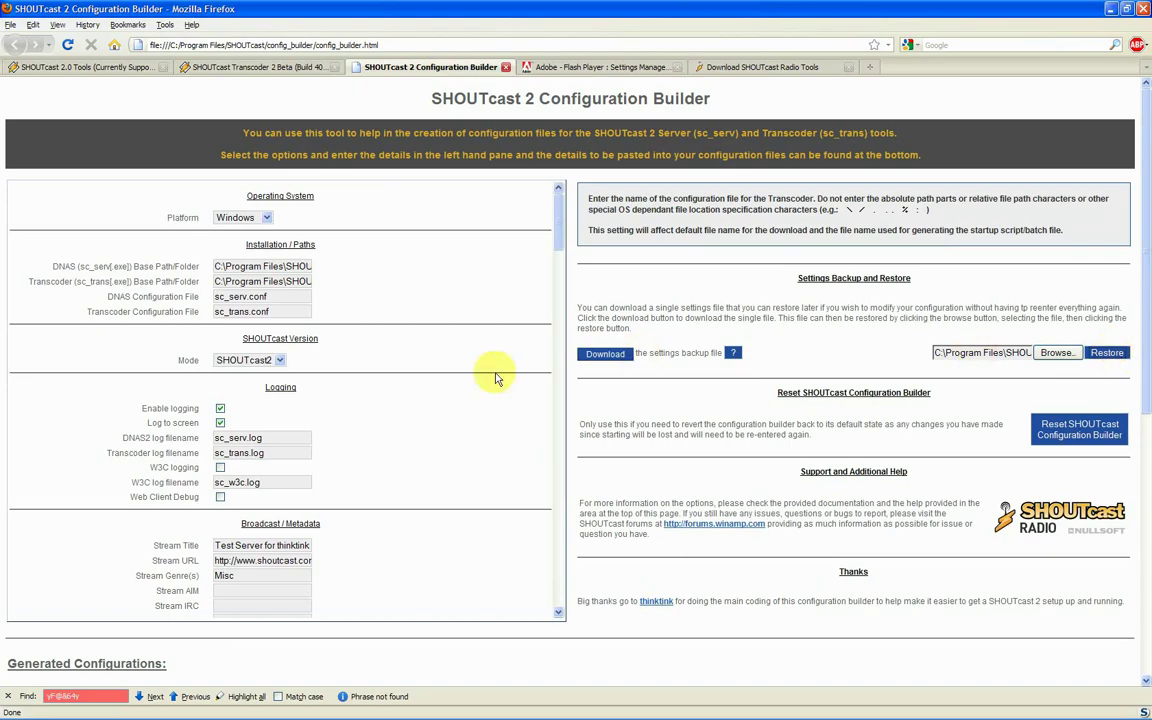
Scroll down to the Generated Configurations section of the builder page.
scroll(452, 483, down, 8)
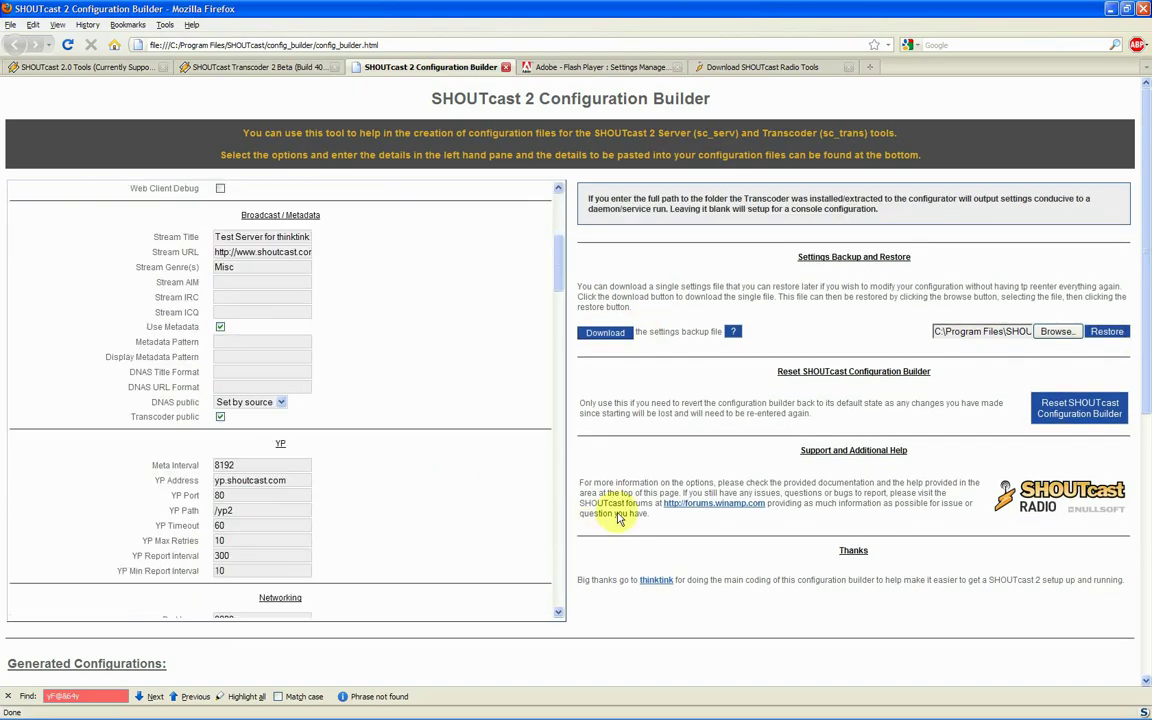
scroll(617, 514, down, 4)
scroll(617, 518, down, 5)
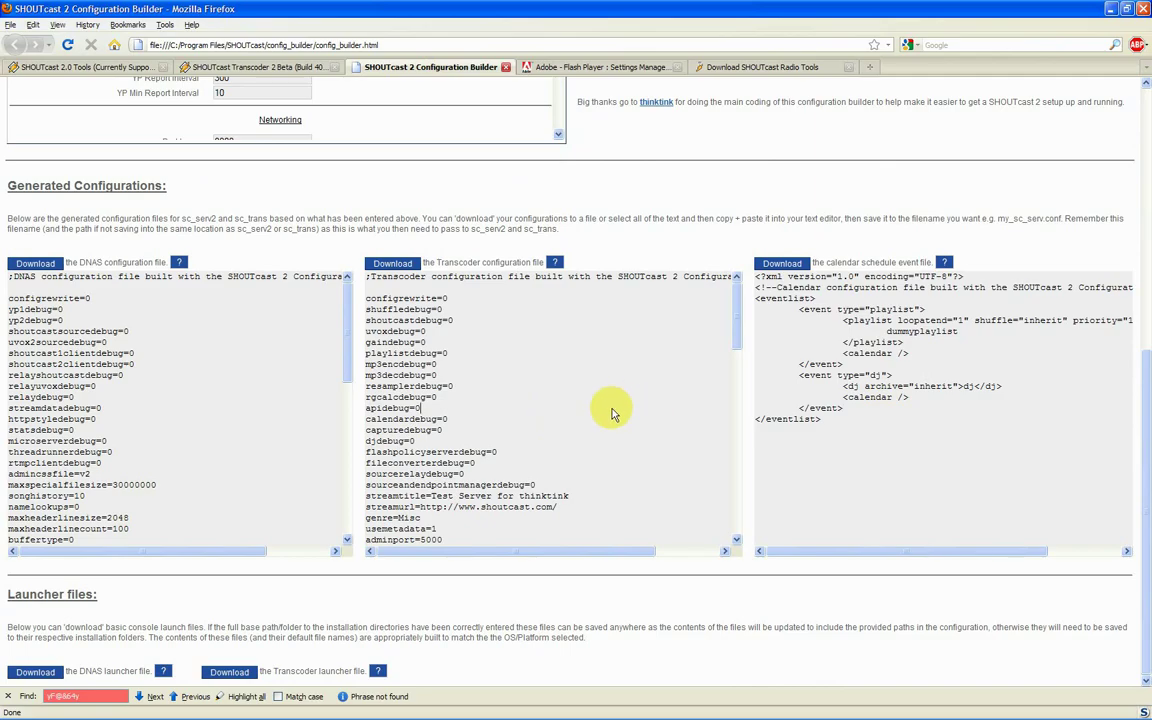
Scroll through the generated DNAS and Transcoder configuration texts, including the test server stream title.
click(85, 375)
scroll(125, 420, down, 10)
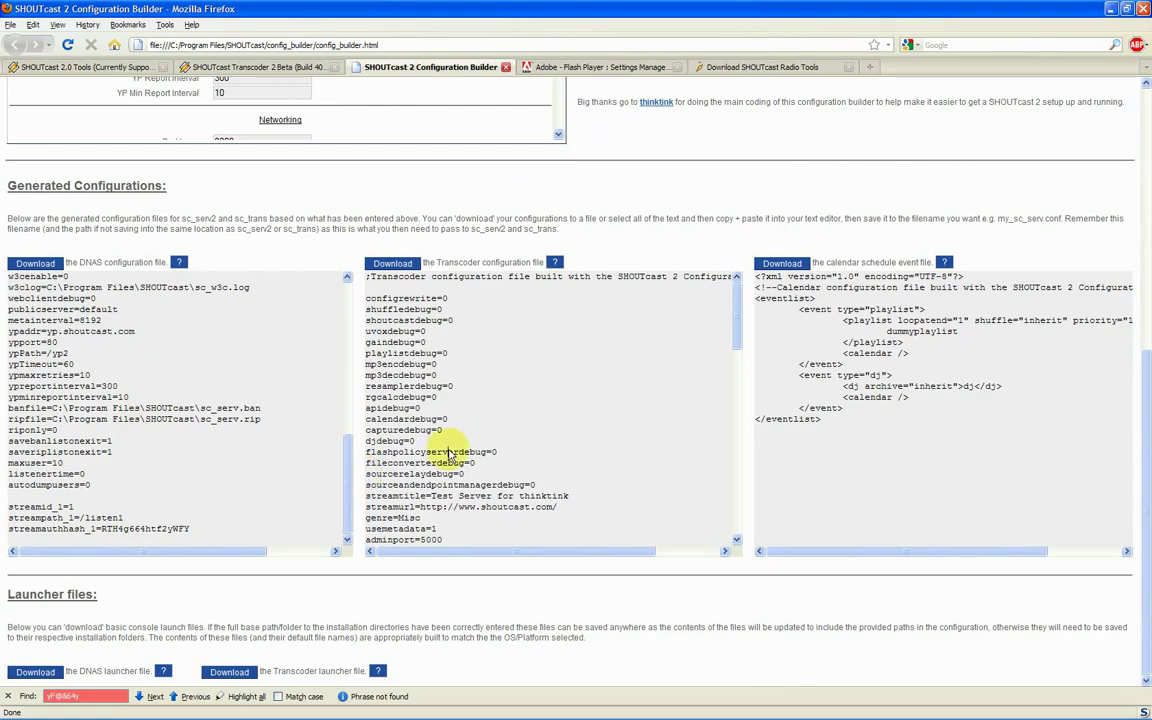
scroll(450, 420, down, 15)
scroll(450, 455, down, 10)
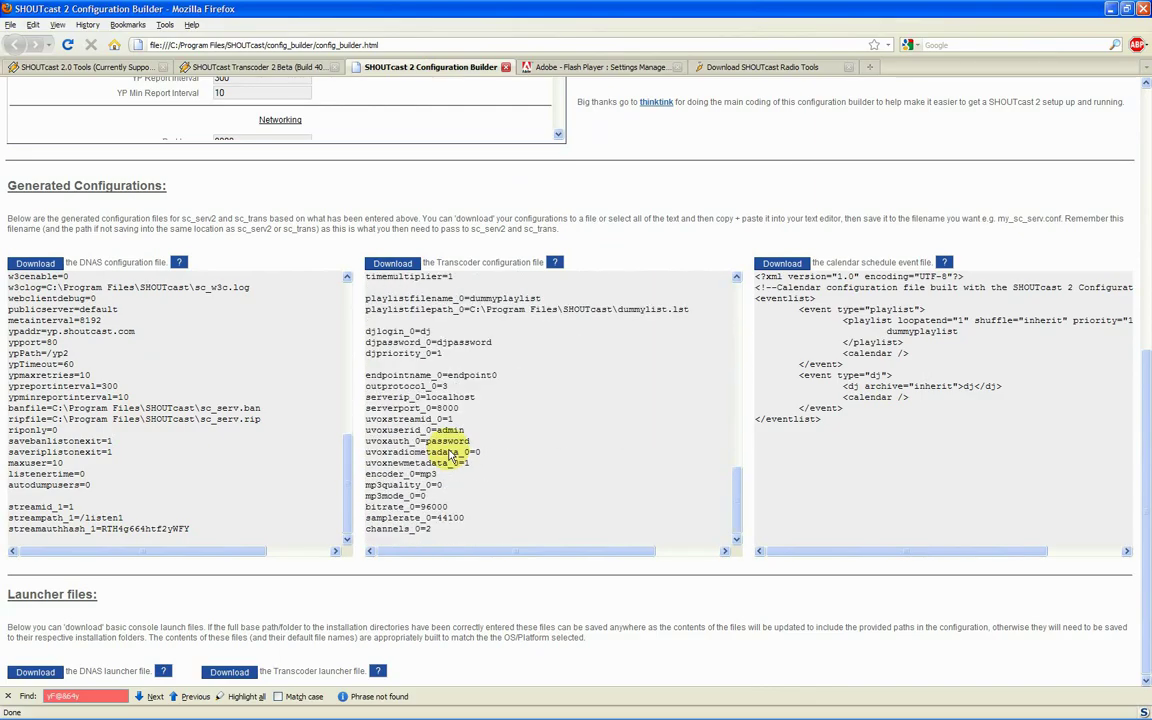
scroll(455, 455, up, 9)
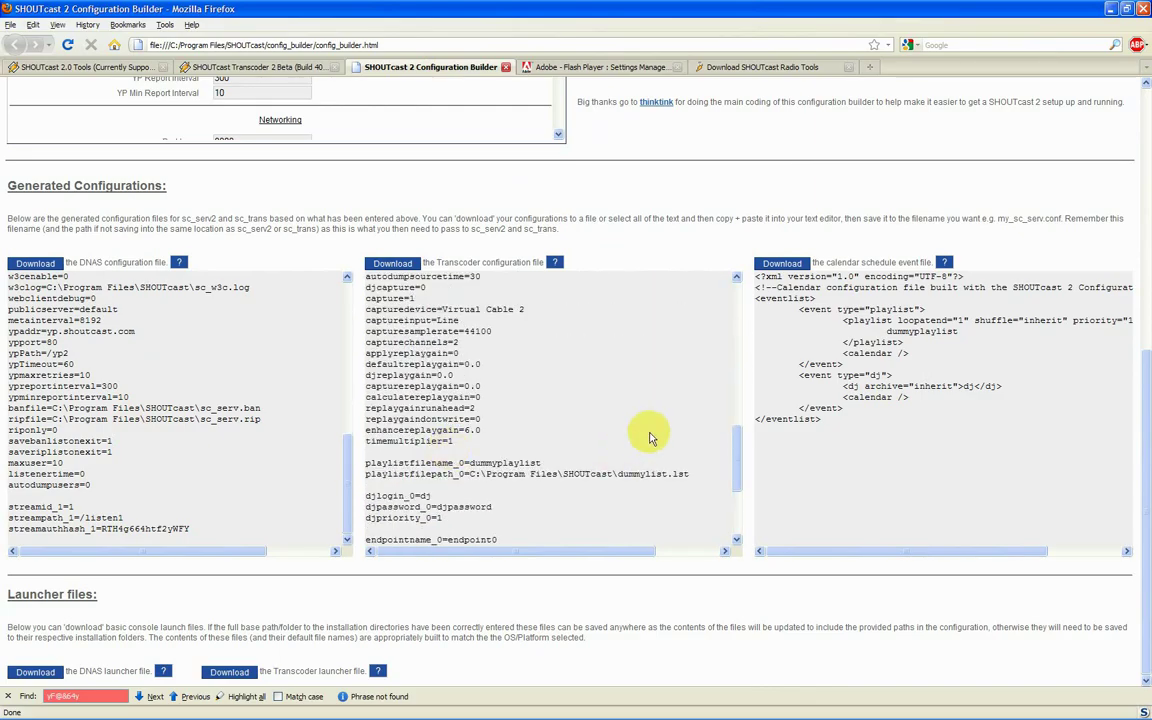
scroll(648, 437, up, 2)
scroll(656, 185, up, 7)
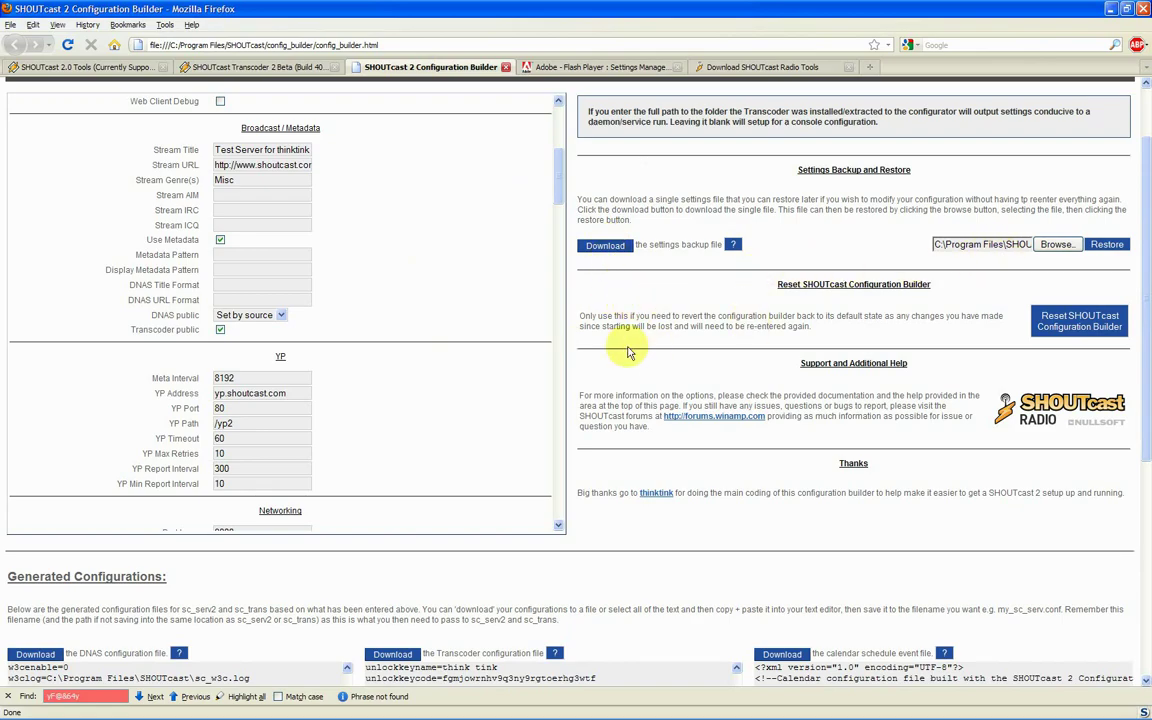
scroll(628, 352, down, 4)
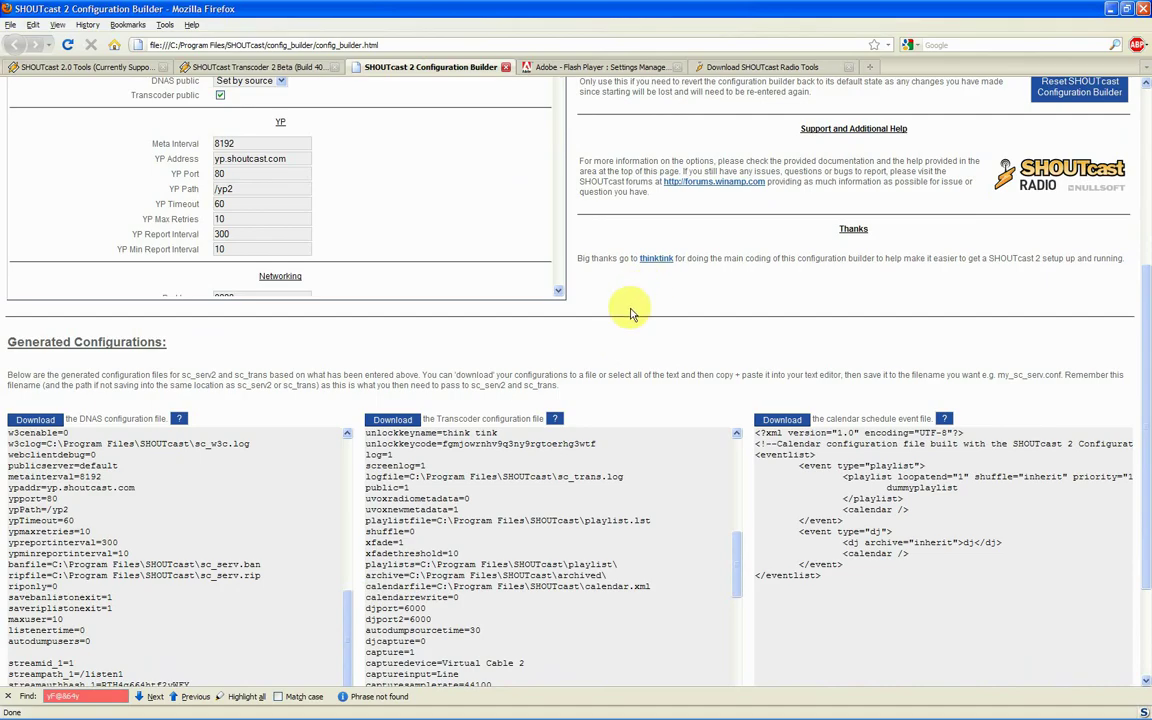
scroll(630, 312, down, 3)
scroll(630, 305, up, 7)
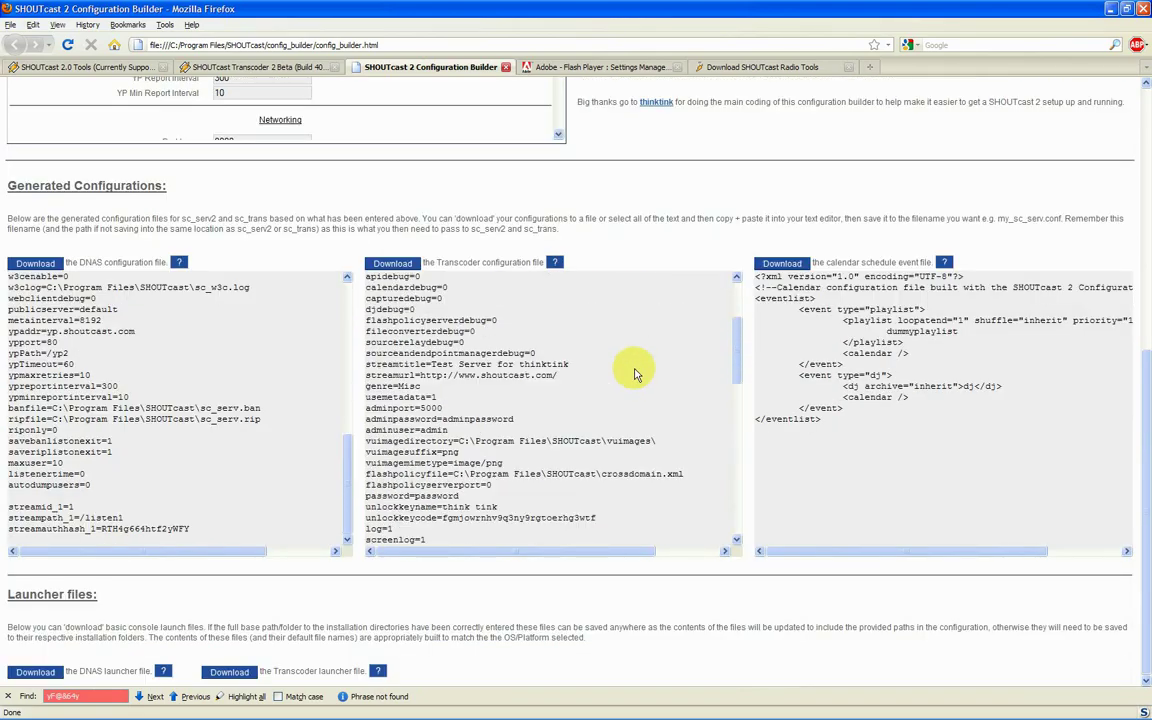
Save the DNAS and Transcoder configurations as sc_serv and sc_trans in the SHOUTcast folder.
scroll(632, 372, up, 4)
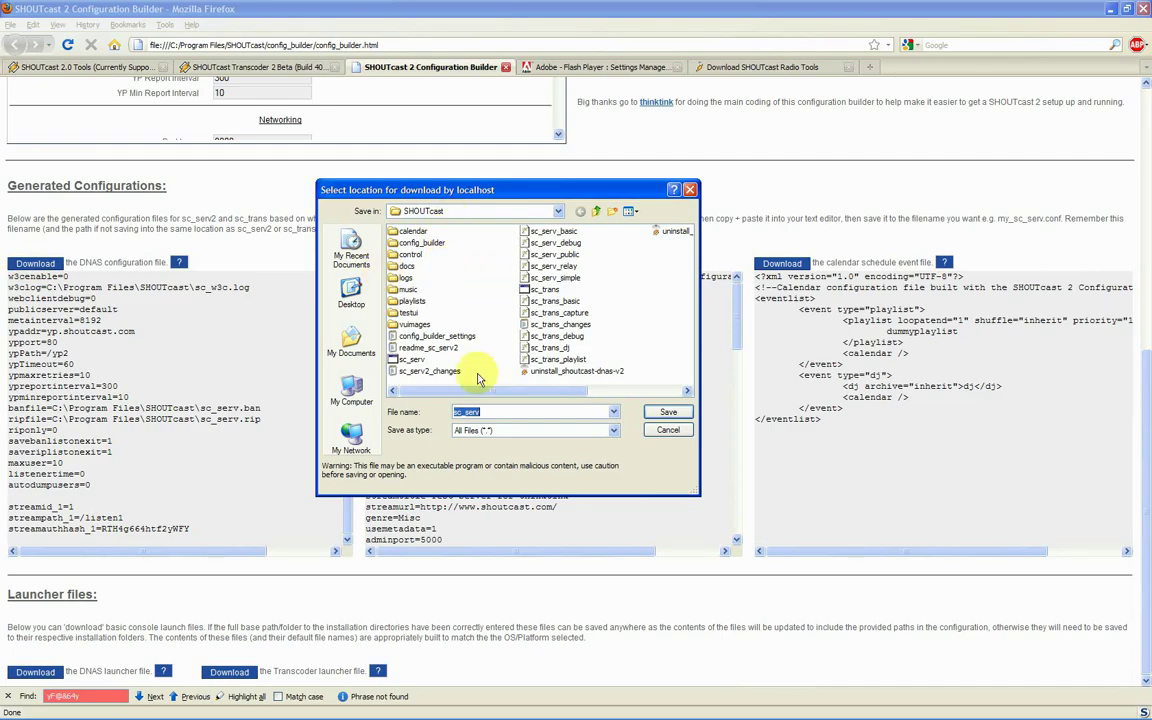
click(668, 413)
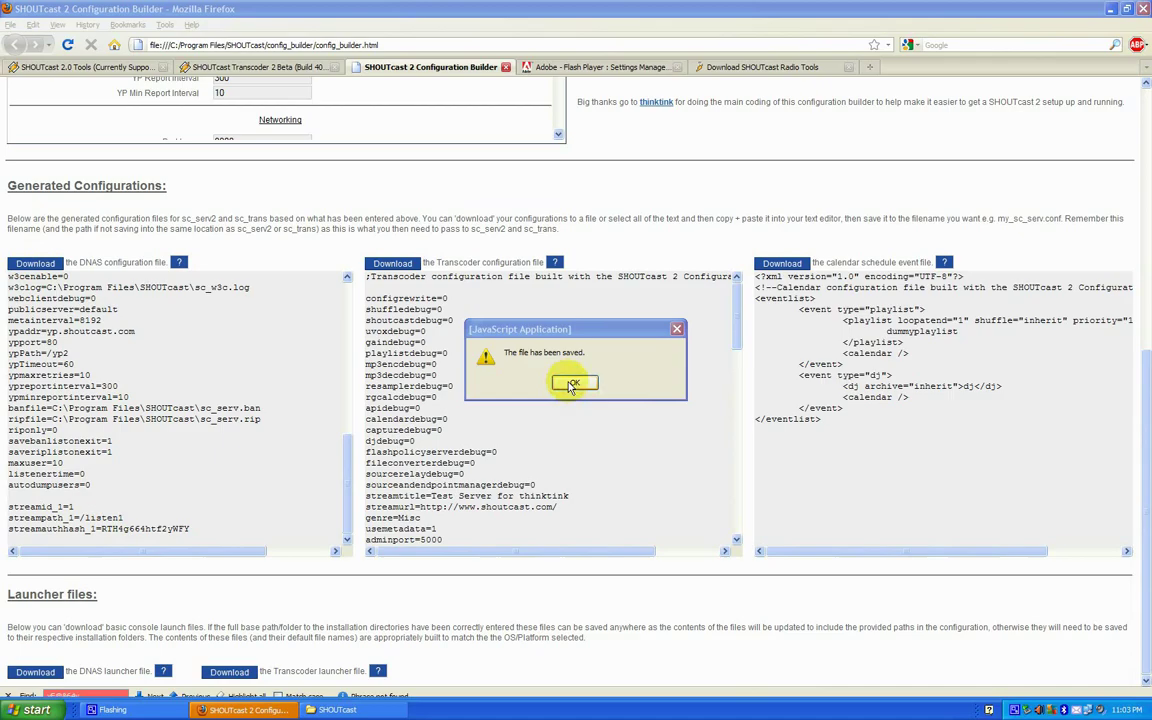
click(574, 381)
click(393, 263)
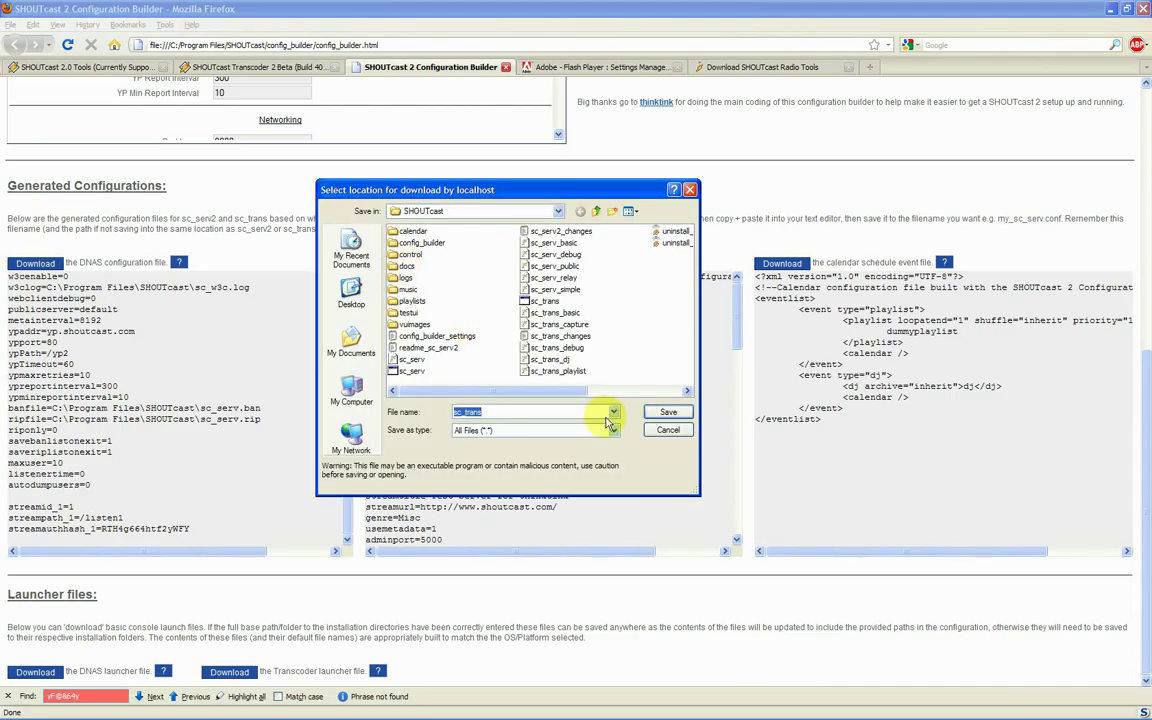
click(666, 412)
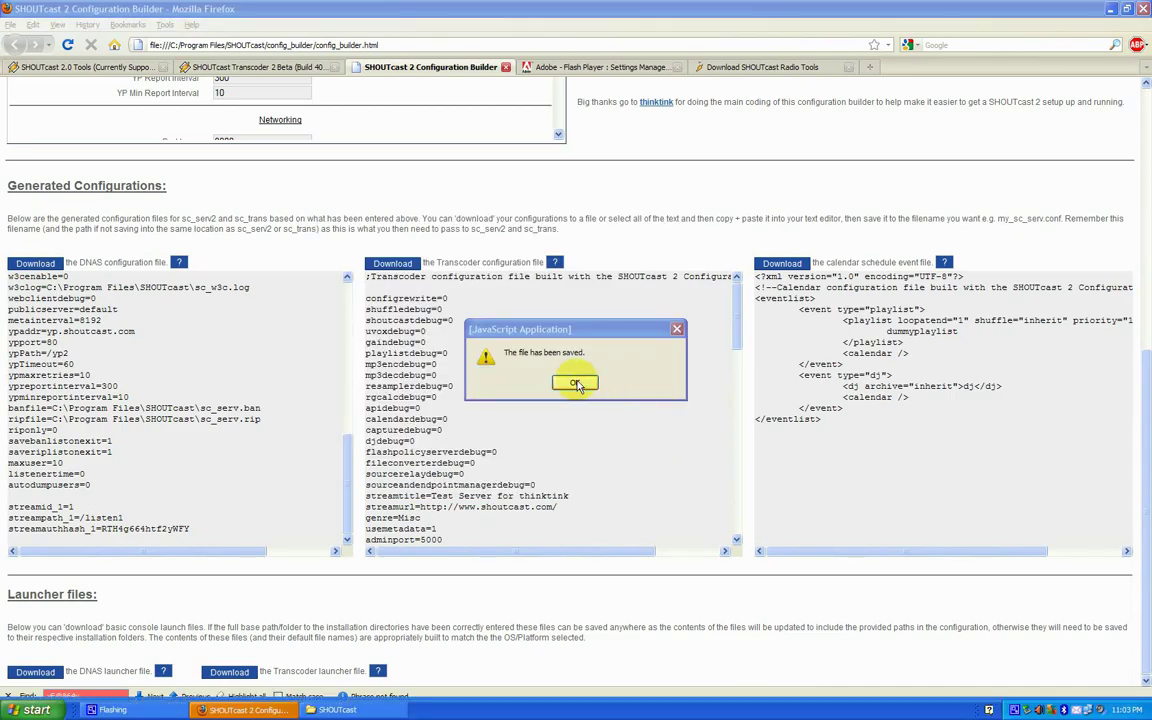
click(575, 382)
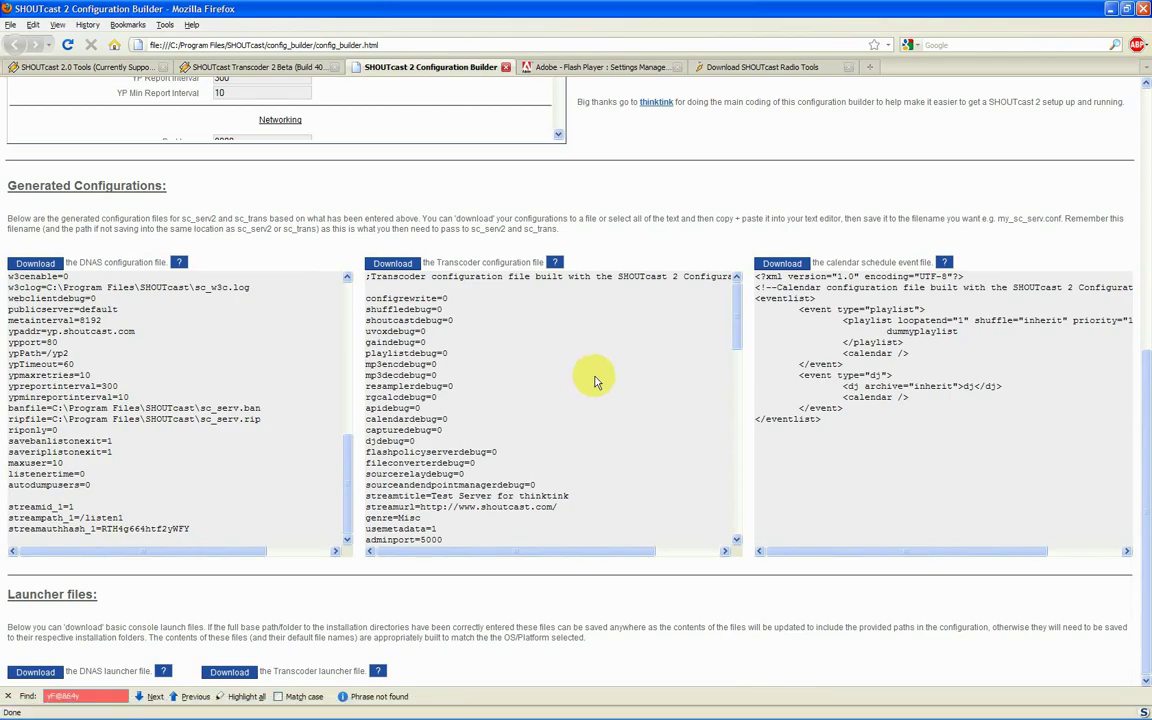
Save the calendar file and the start_sc_serv and start_sc_trans launchers into the SHOUTcast folder.
click(783, 264)
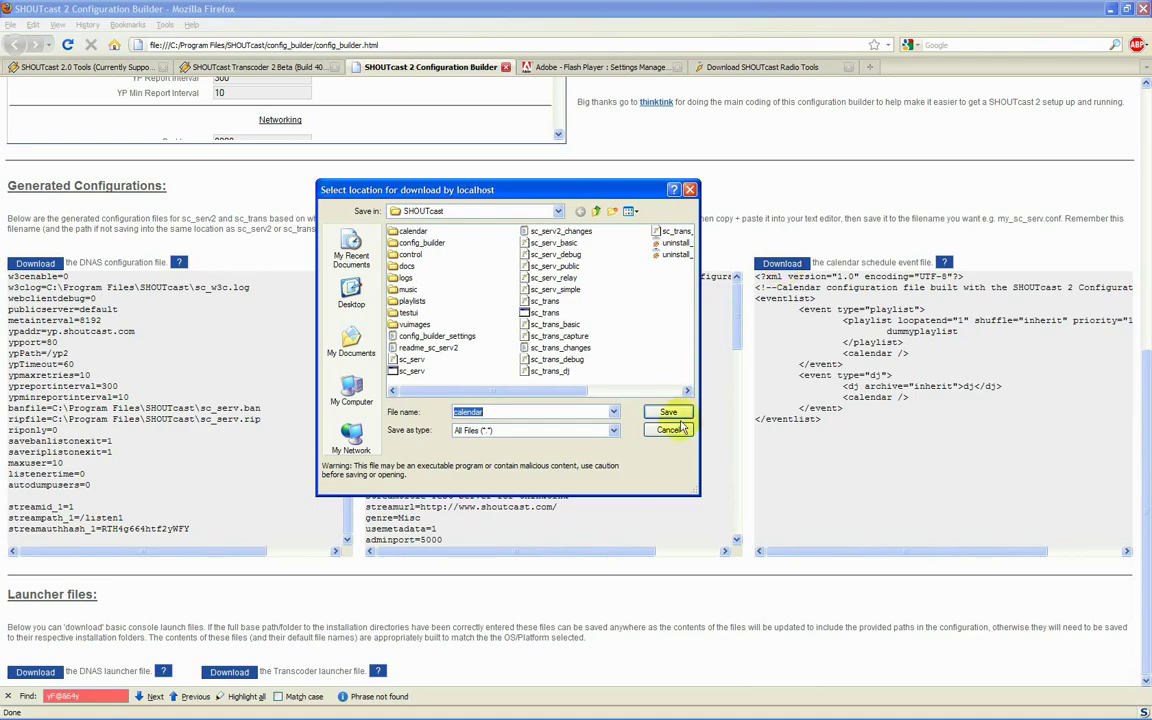
click(668, 412)
click(578, 381)
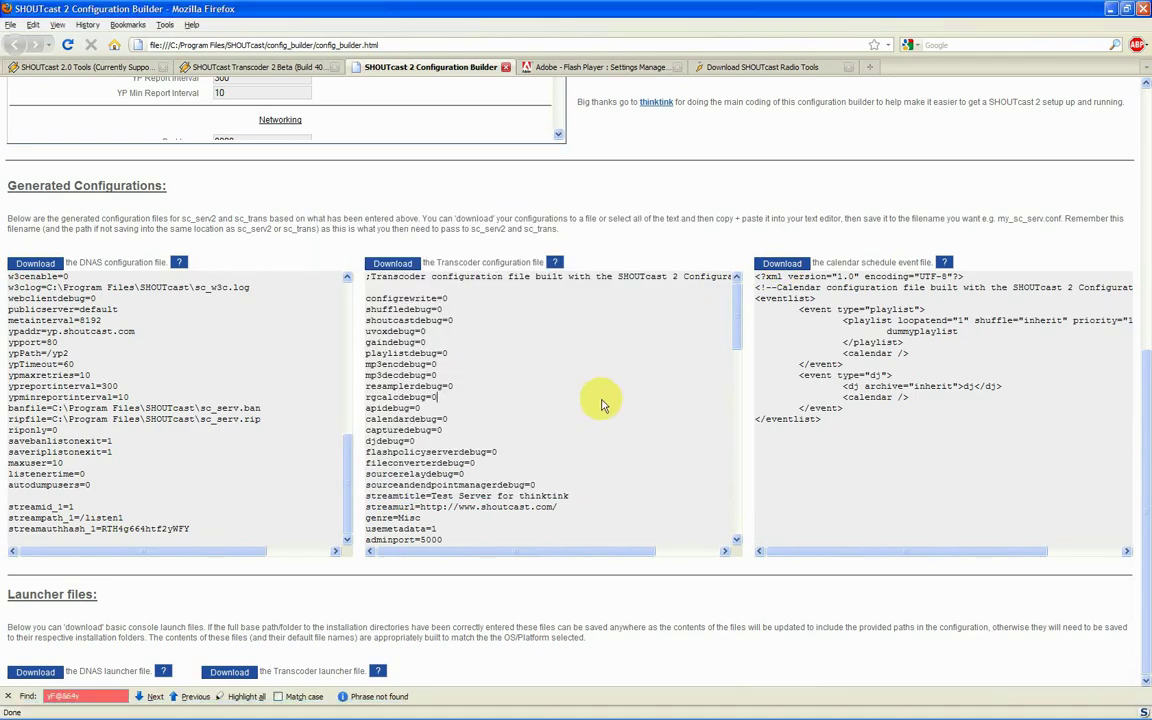
scroll(600, 400, down, 3)
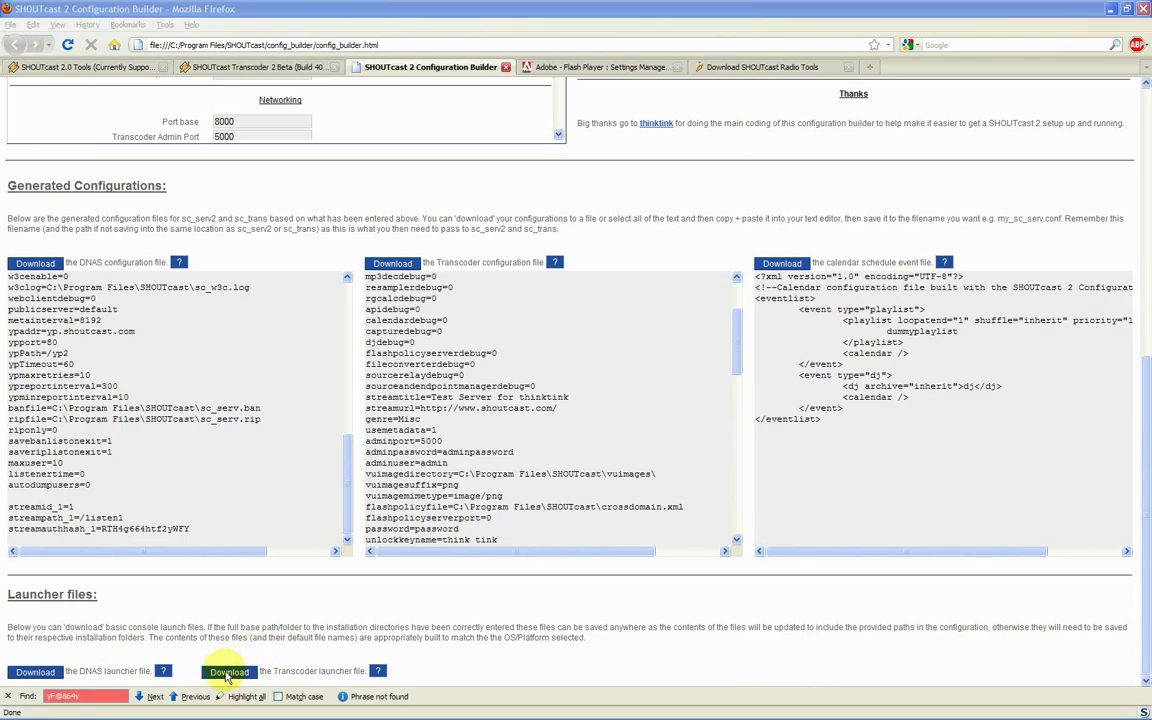
click(670, 418)
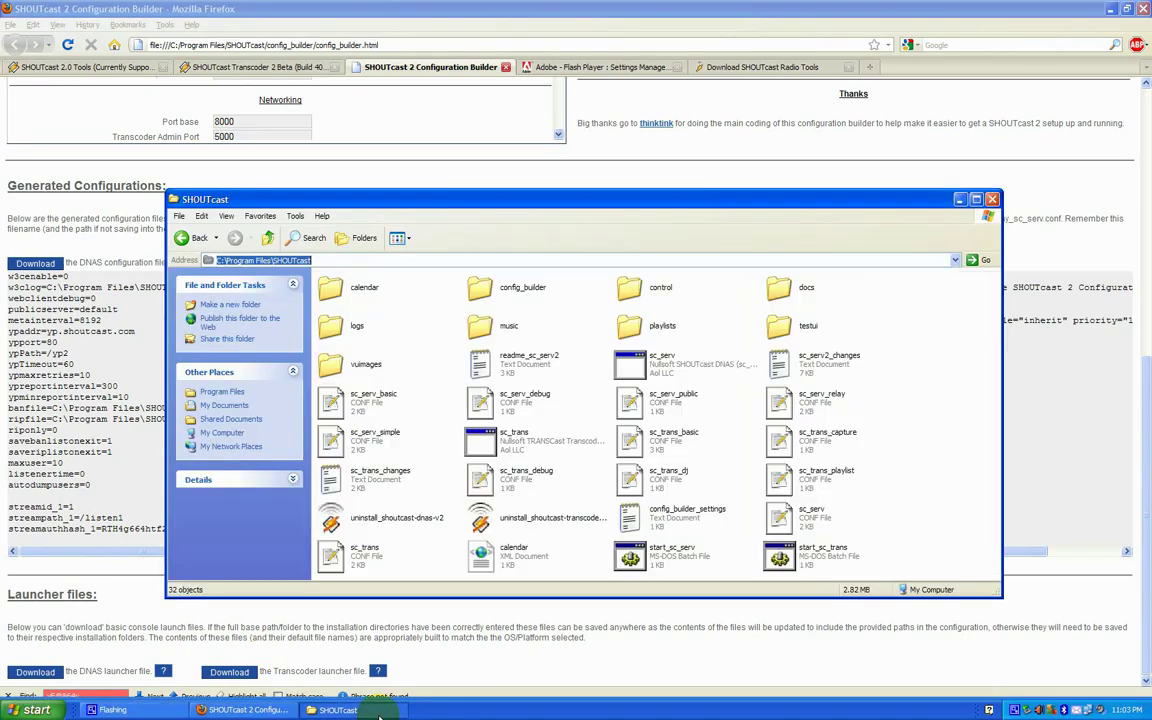
Edit start_sc_serv in Notepad to see it run sc_serv.exe with sc_serv.conf.
click(933, 396)
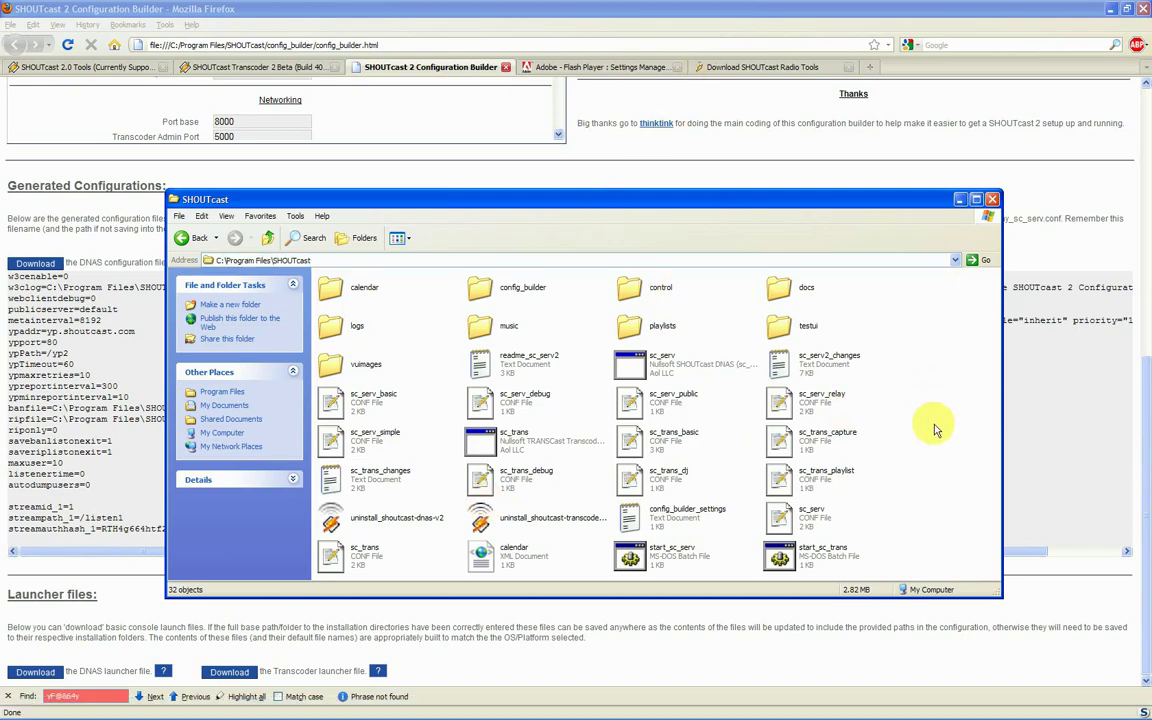
click(628, 558)
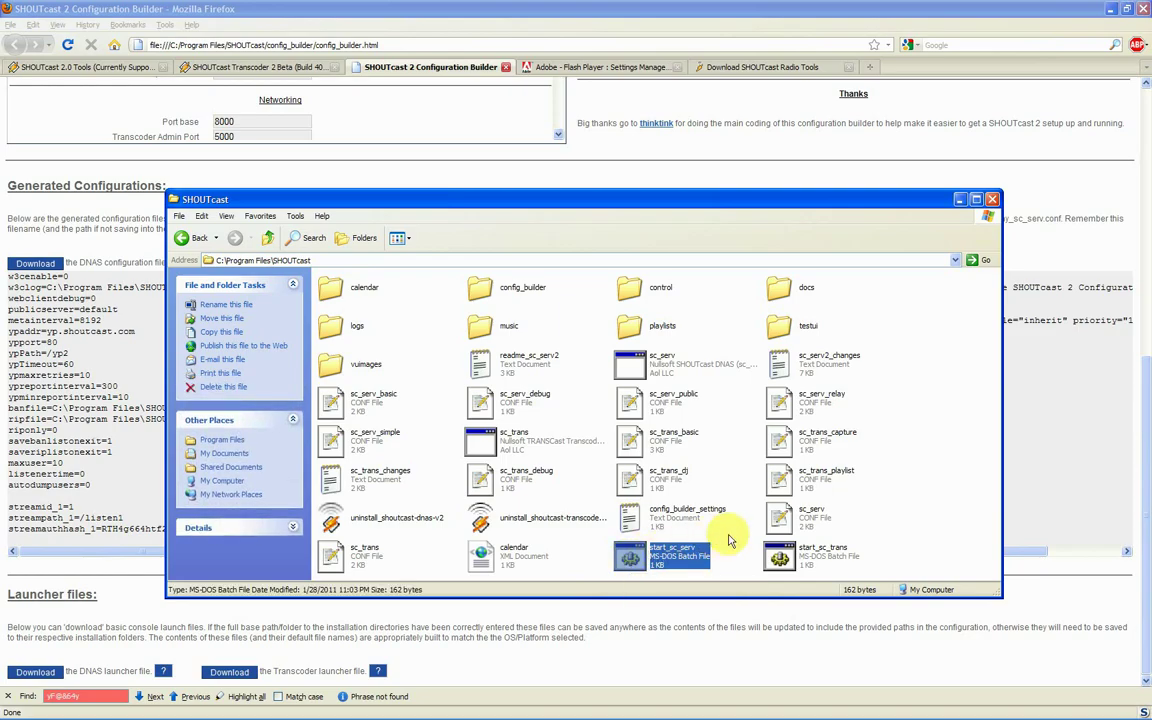
click(652, 567)
click(645, 564)
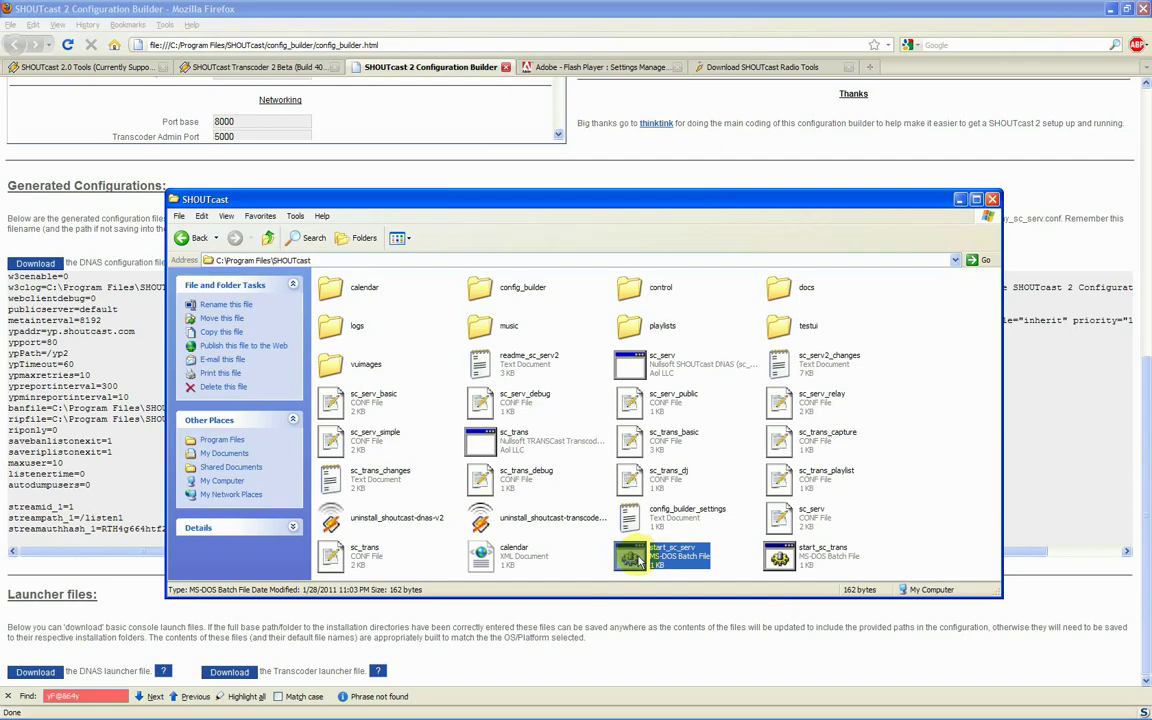
right_click(638, 560)
click(686, 378)
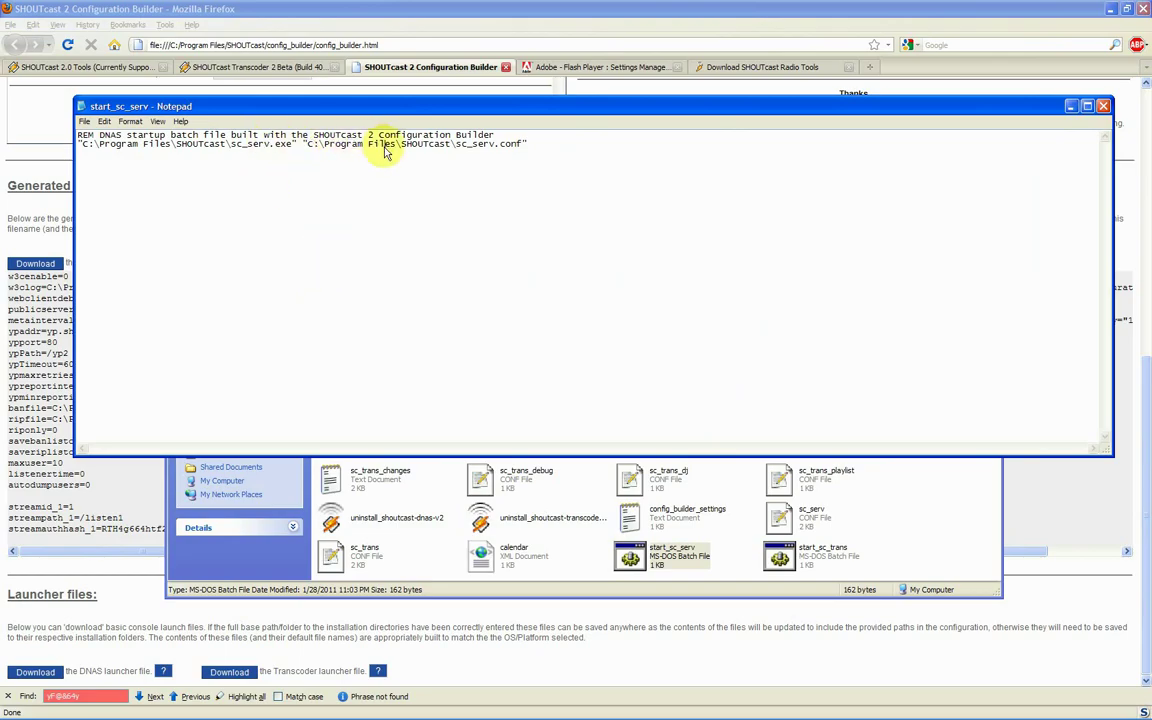
click(491, 144)
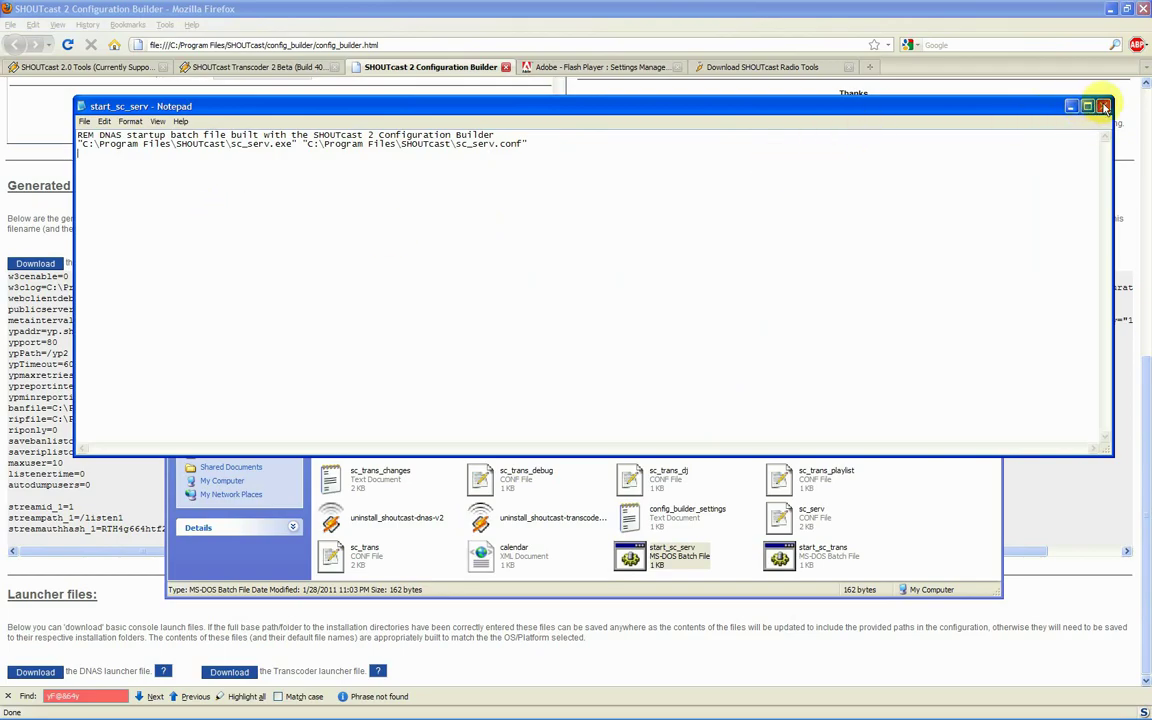
Close Notepad, minimize the browser and move the SHOUTcast folder window aside.
click(1103, 106)
click(1110, 10)
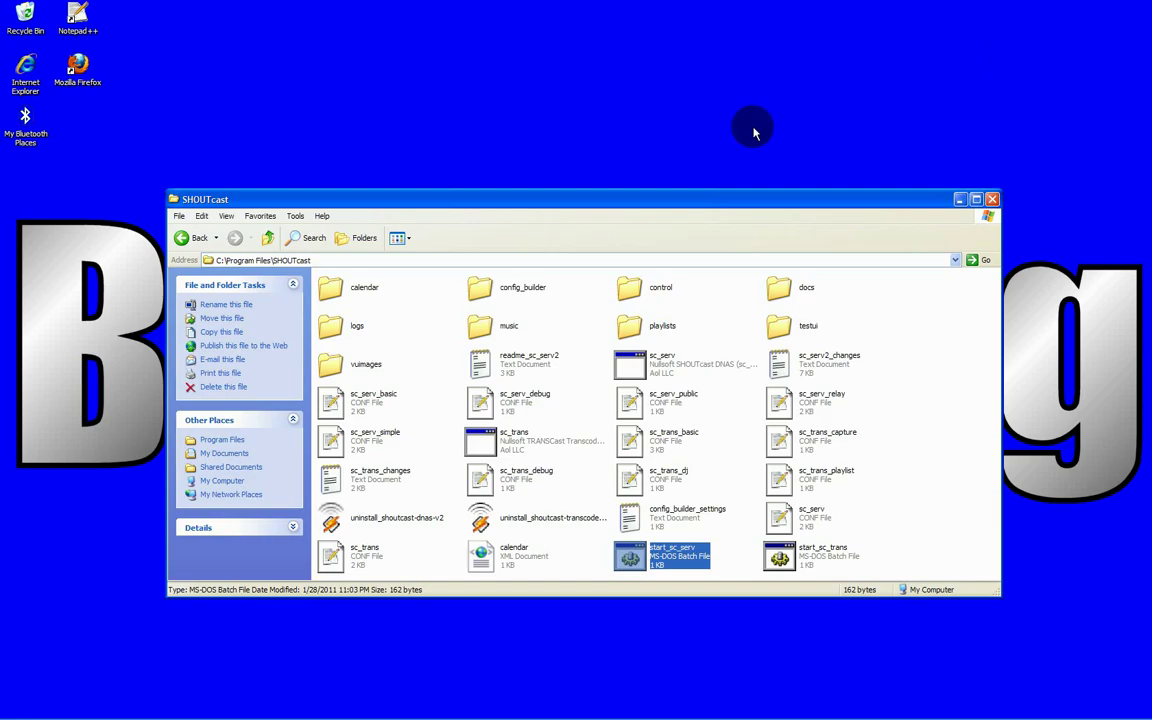
drag(668, 207, 736, 286)
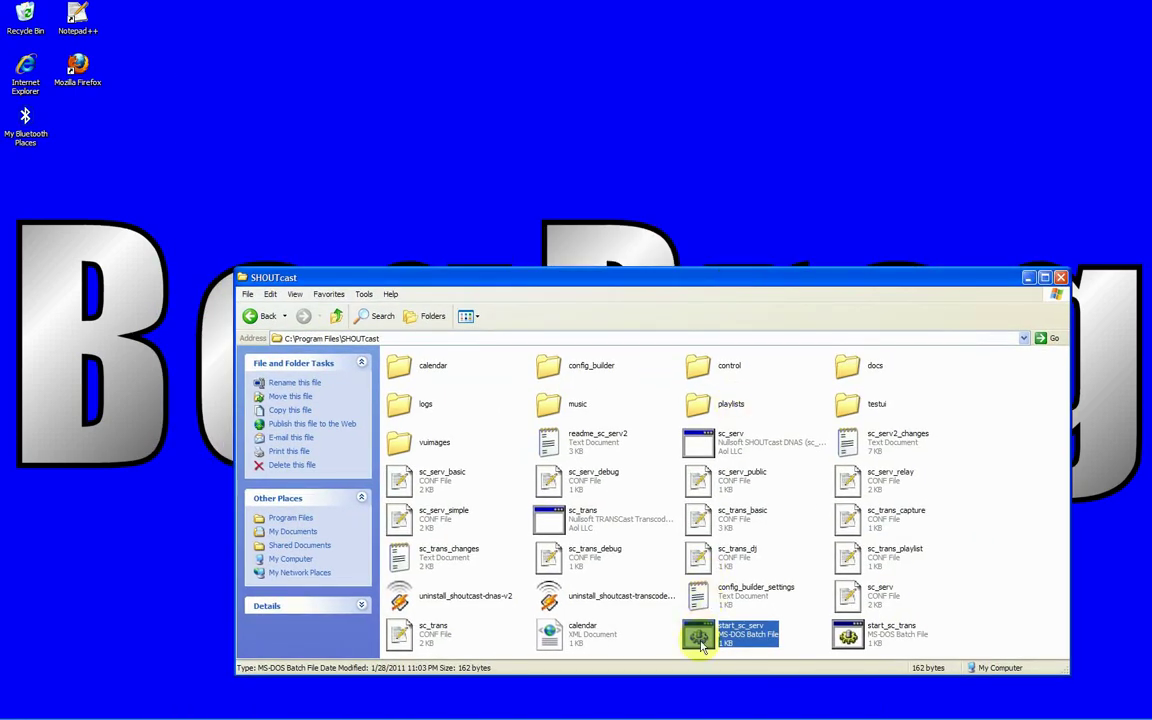
Create desktop shortcuts to start_sc_serv and start_sc_trans, placed side by side.
drag(700, 645, 240, 55)
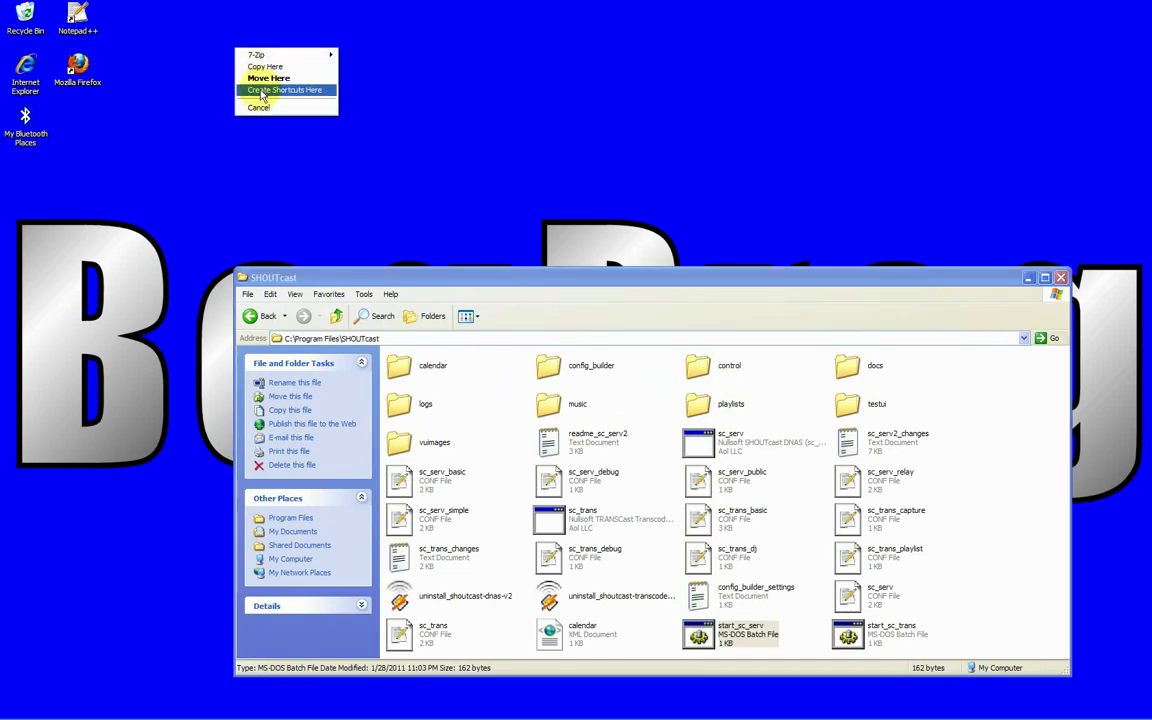
click(262, 91)
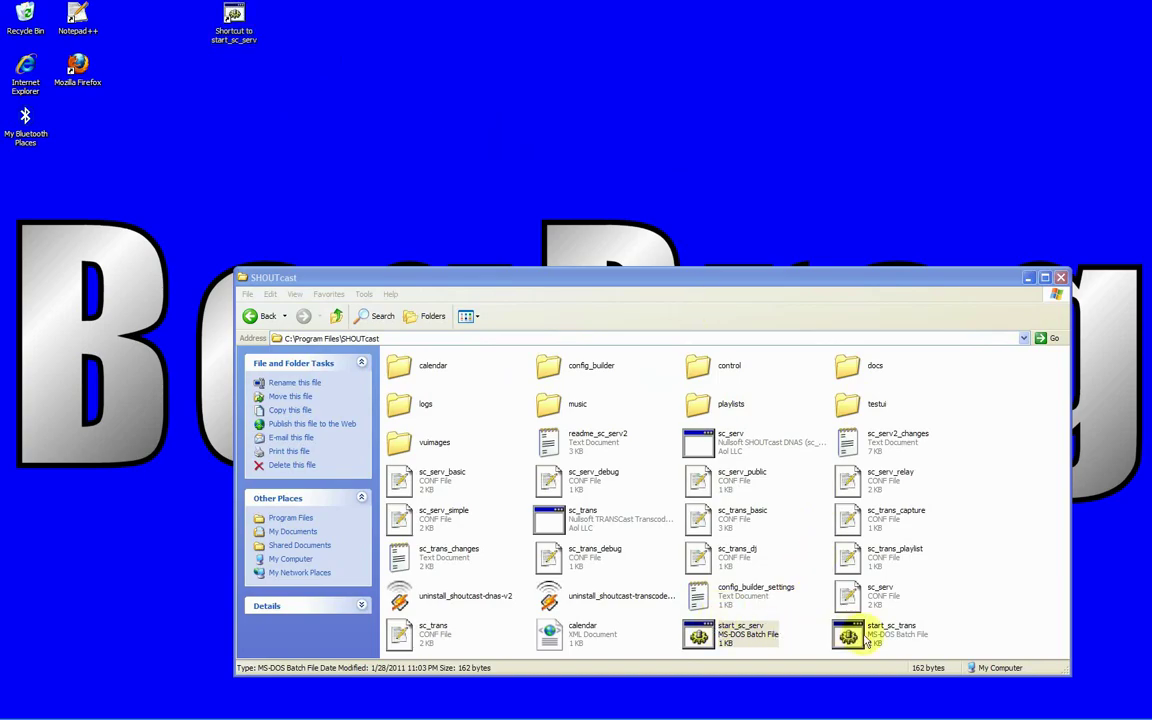
drag(866, 641, 311, 22)
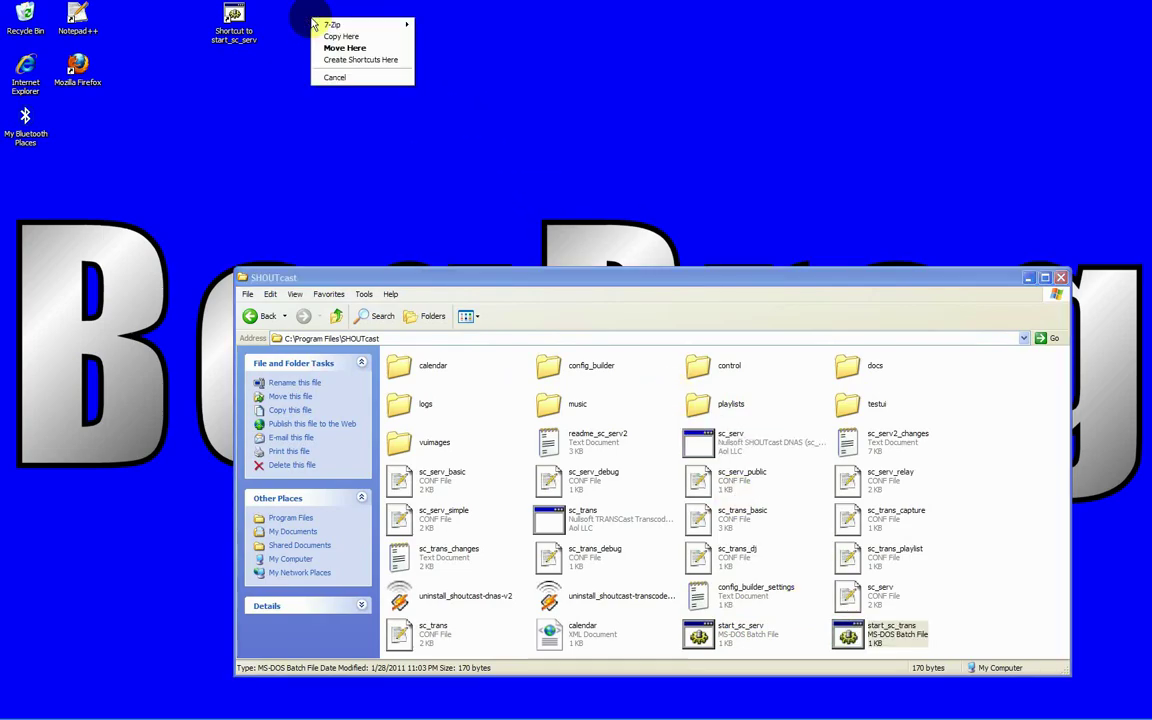
click(345, 60)
drag(345, 22, 293, 22)
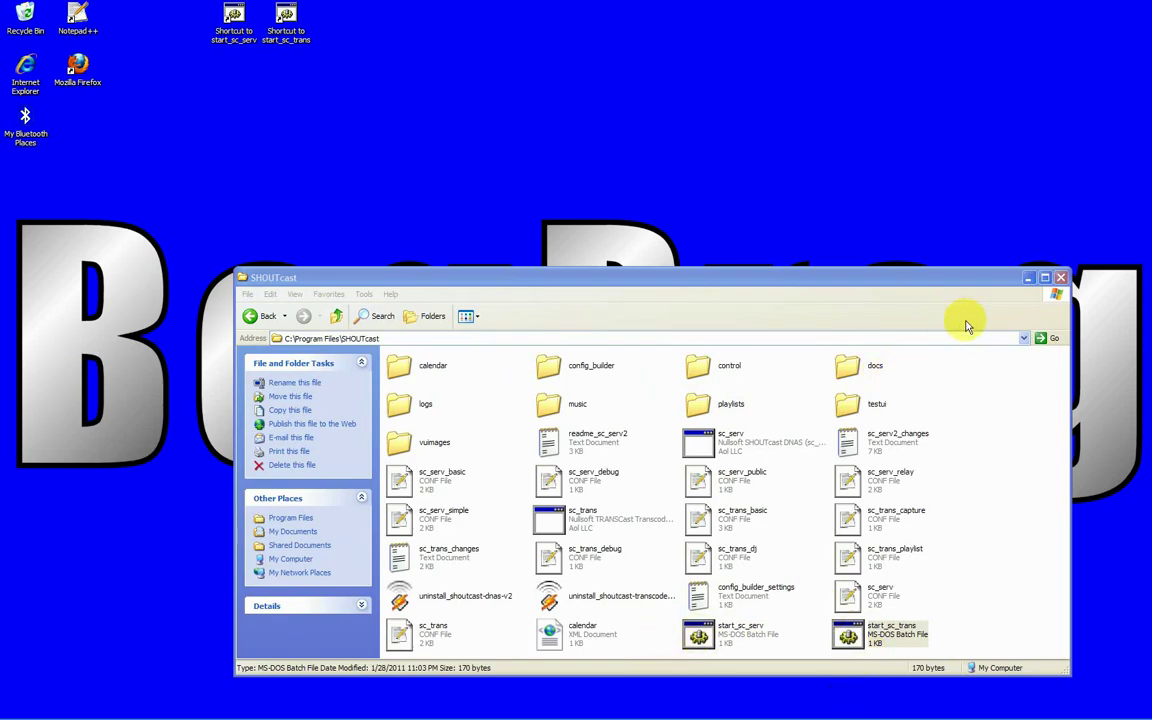
Minimize the folder window and launch the DNAS console from its desktop shortcut.
click(1027, 279)
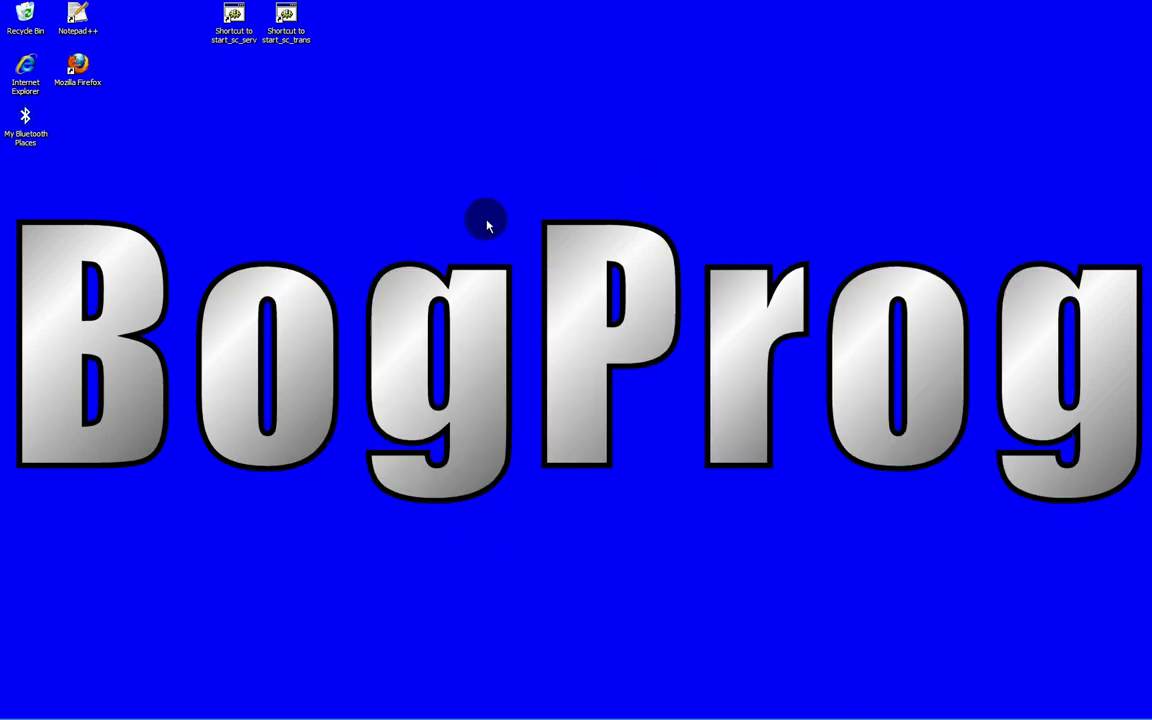
click(233, 16)
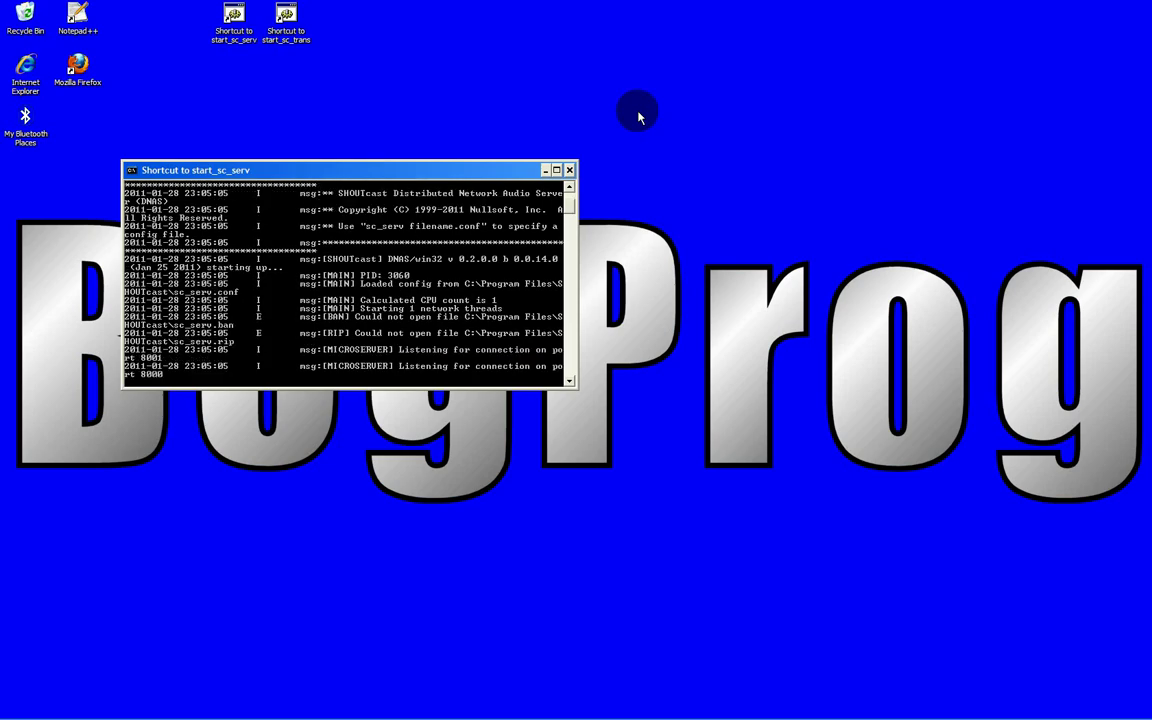
drag(467, 169, 419, 72)
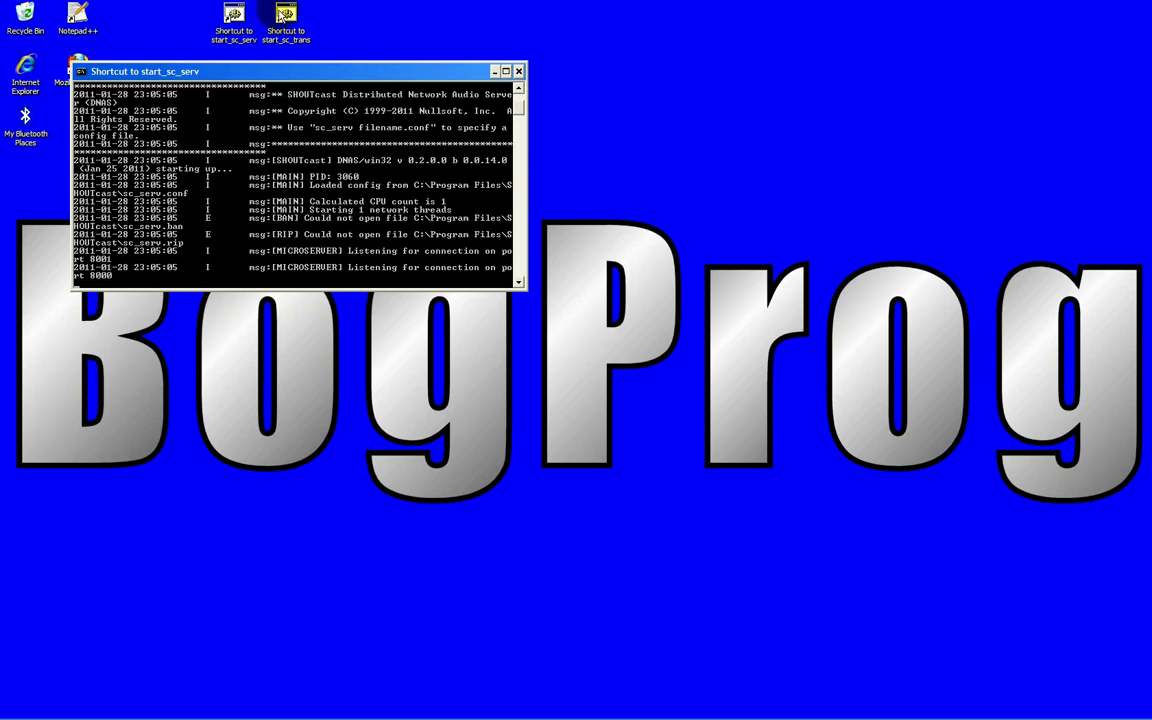
Start the transcoder from the start_sc_trans shortcut and arrange both console windows.
click(284, 16)
double_click(287, 16)
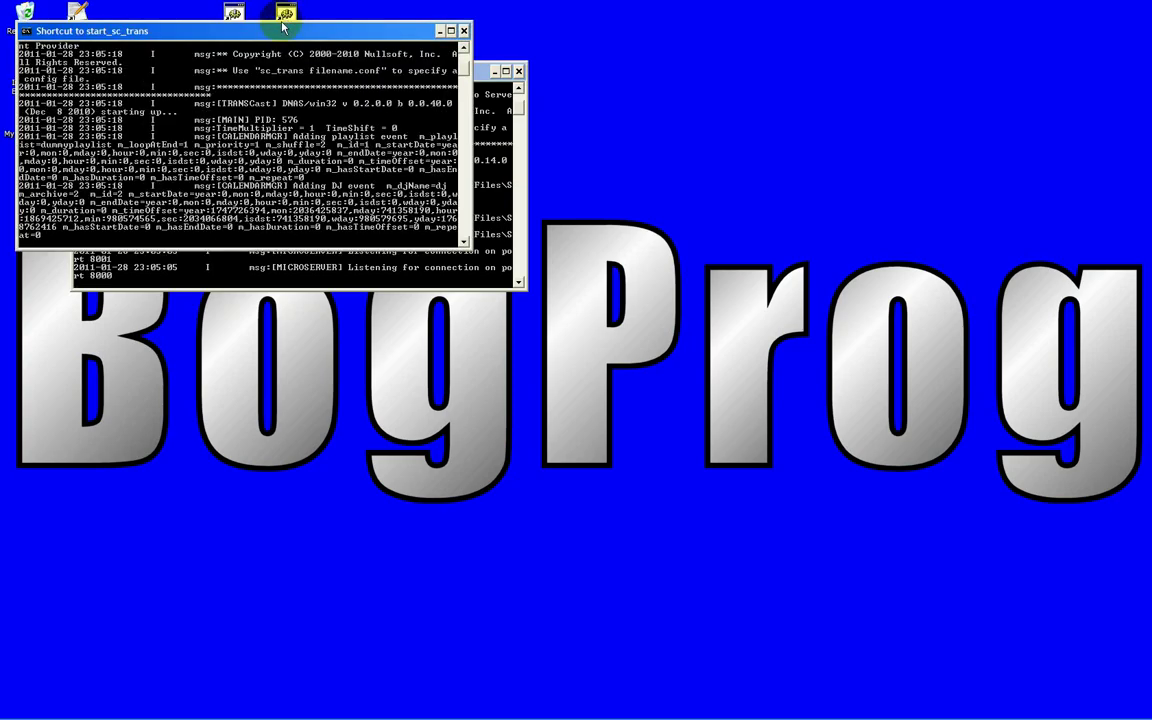
drag(281, 33, 349, 339)
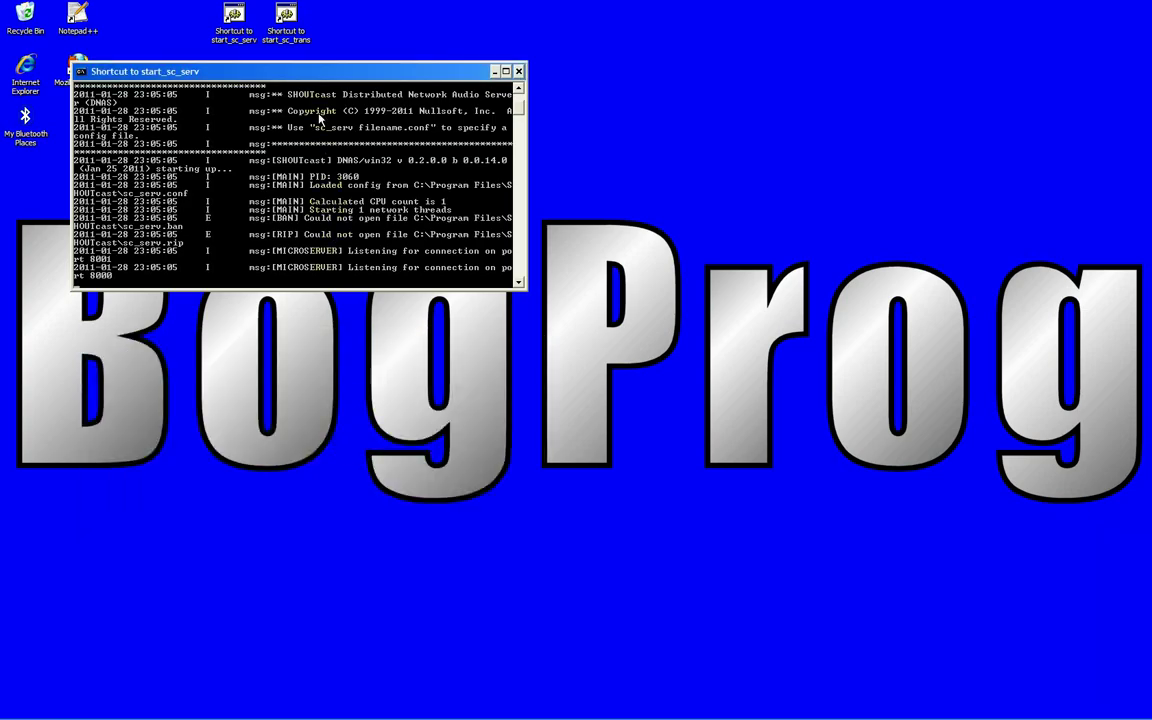
mouse_move(315, 79)
mouse_down()
mouse_move(292, 64)
mouse_move(354, 118)
mouse_move(362, 77)
mouse_move(316, 62)
mouse_move(315, 74)
mouse_up()
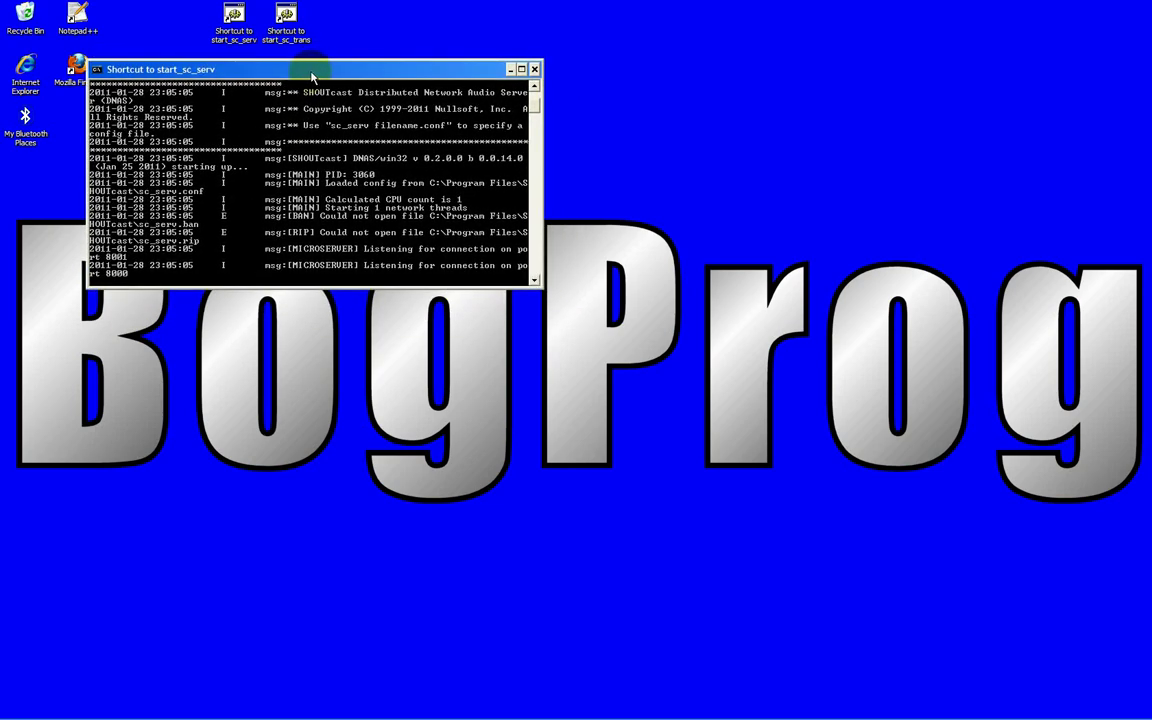
double_click(286, 15)
mouse_move(304, 70)
mouse_down()
mouse_move(324, 63)
mouse_move(316, 68)
mouse_up()
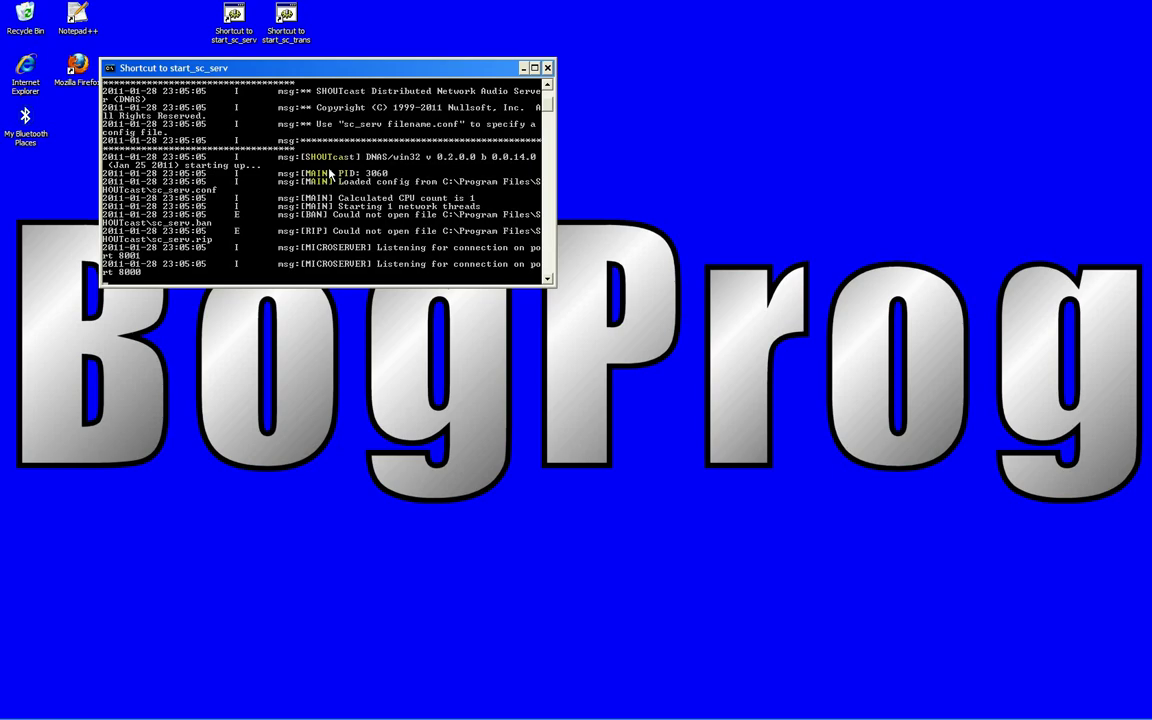
Bring the Configuration Builder browser window back to the front from the taskbar.
click(285, 14)
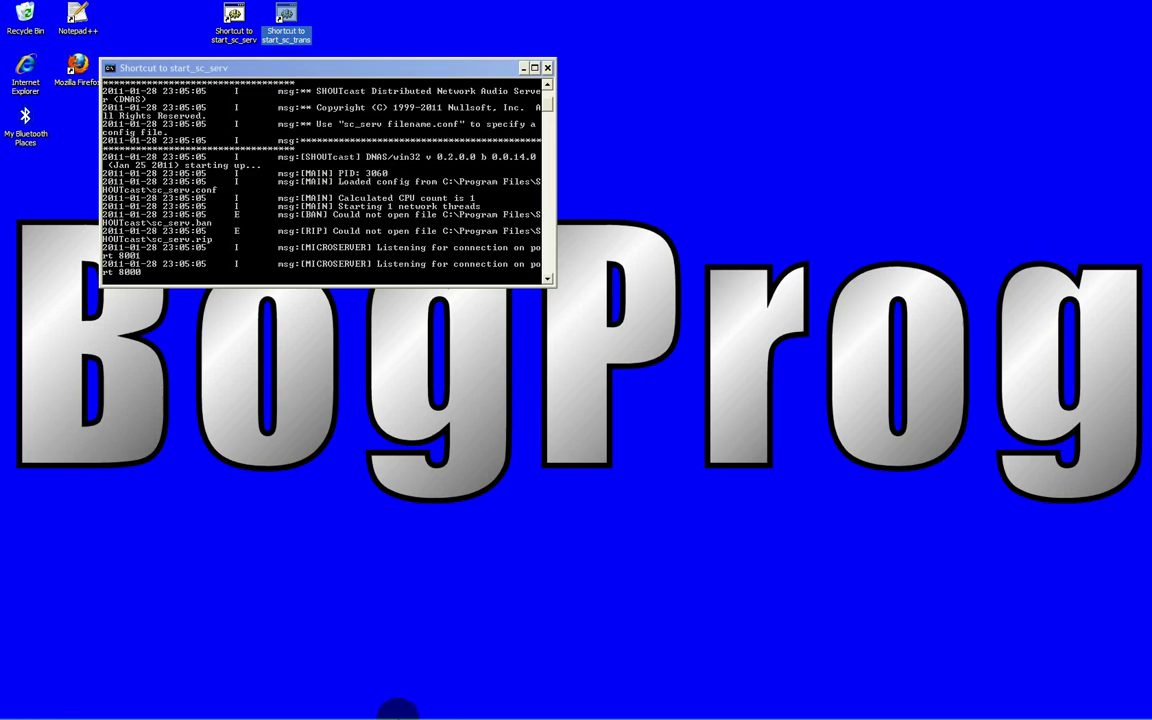
mouse_move(390, 714)
click(250, 709)
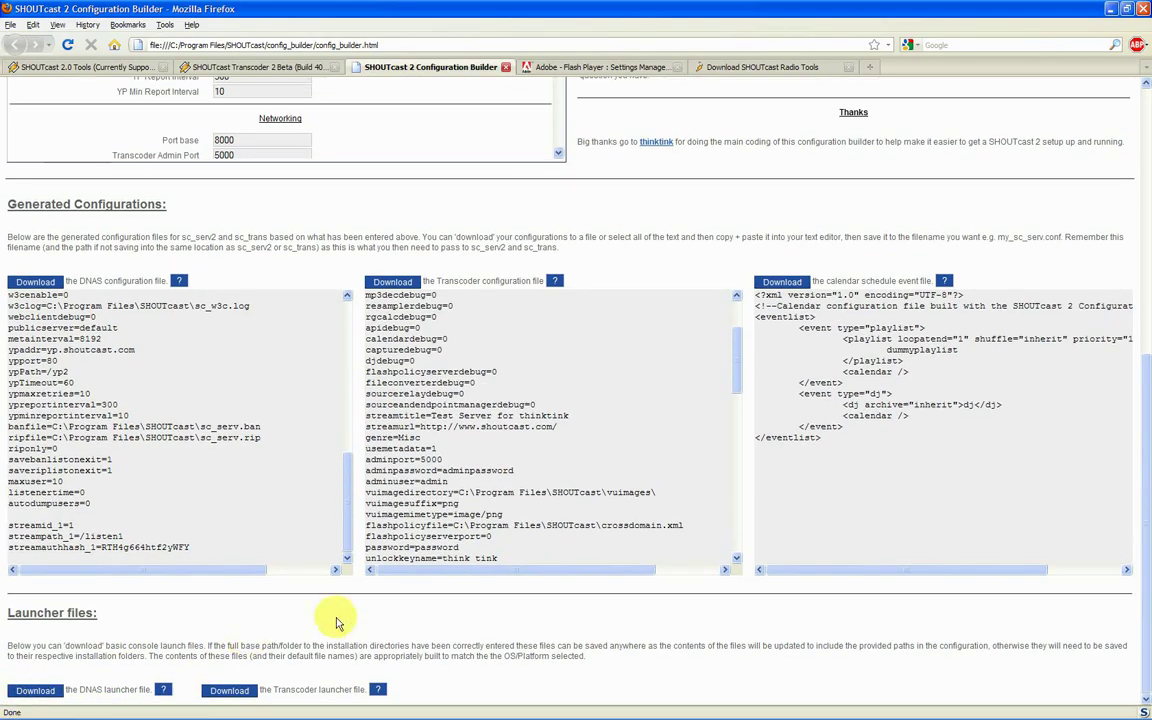
scroll(675, 352, up, 10)
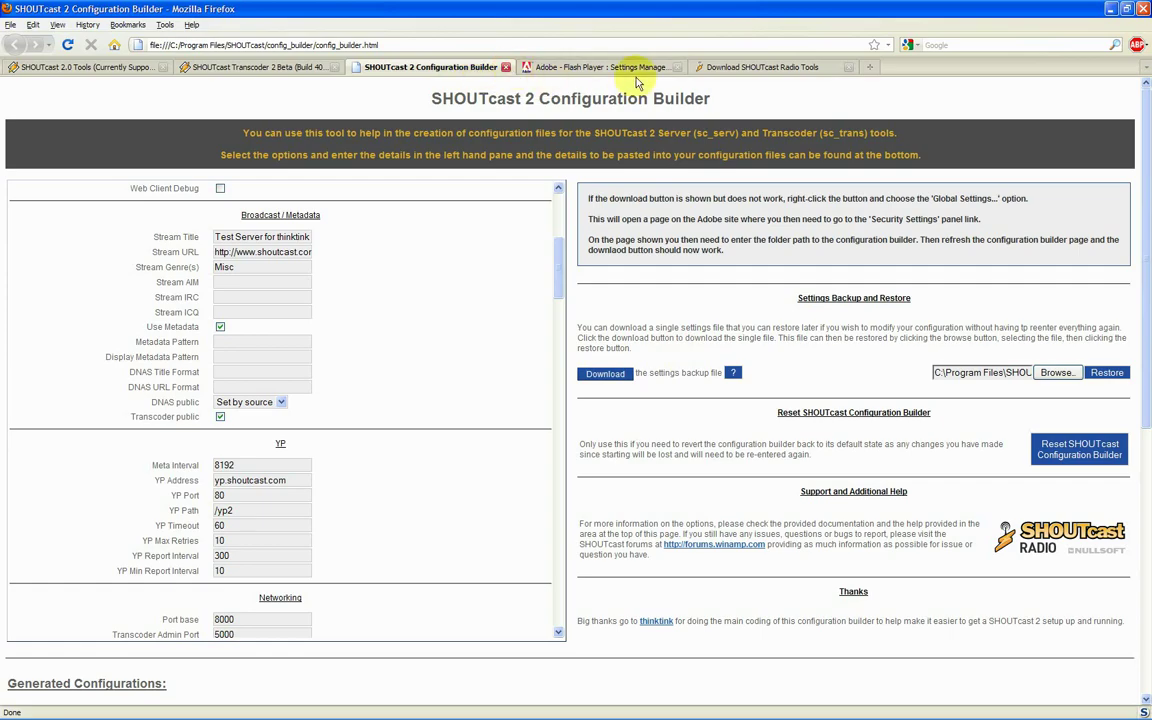
In the forum tab, go via the Winamp Forums index to SHOUTcast Technical Support.
click(116, 68)
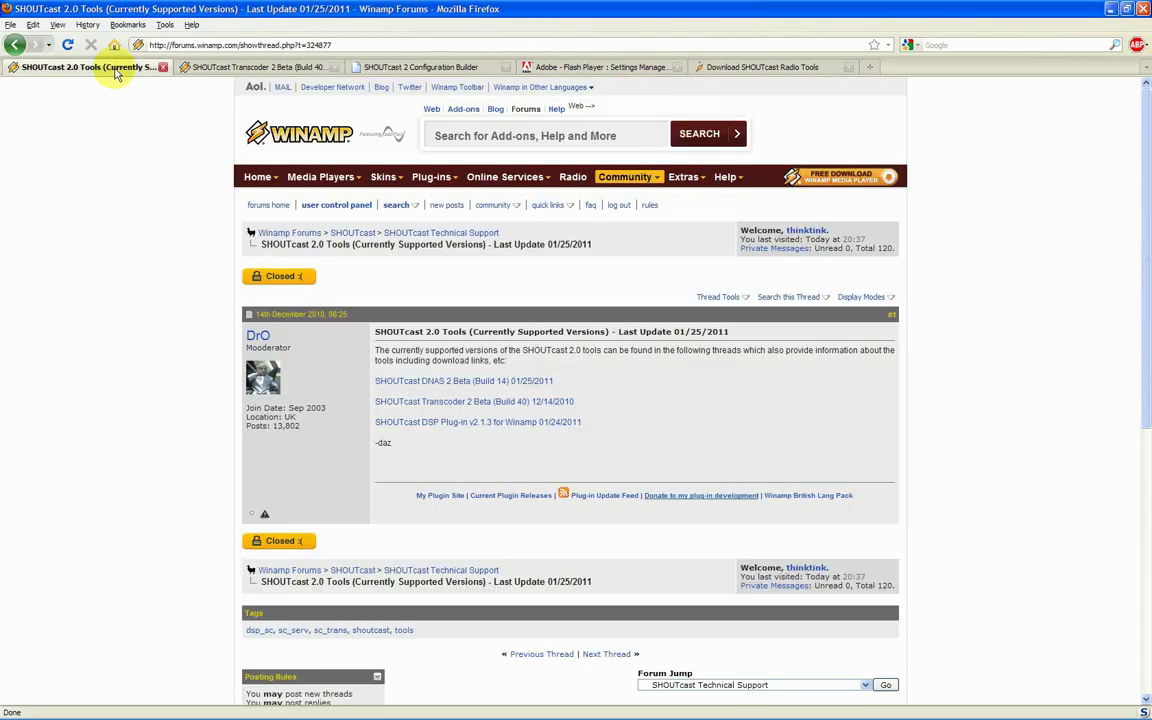
click(262, 233)
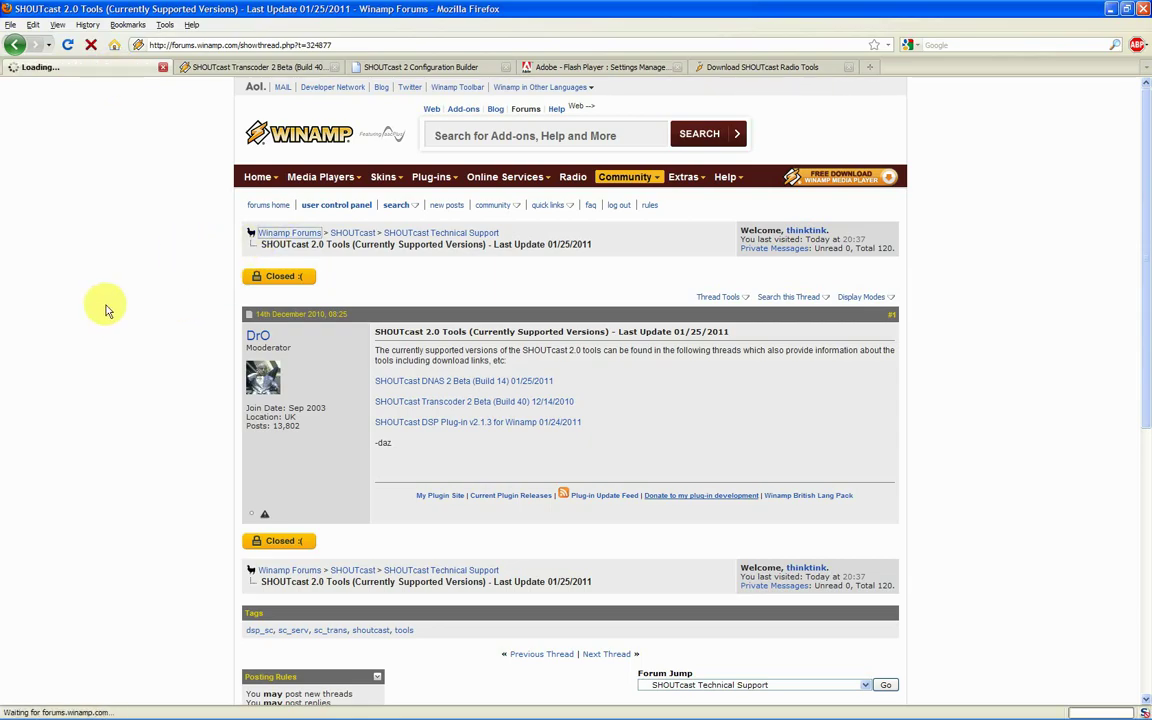
scroll(104, 308, down, 10)
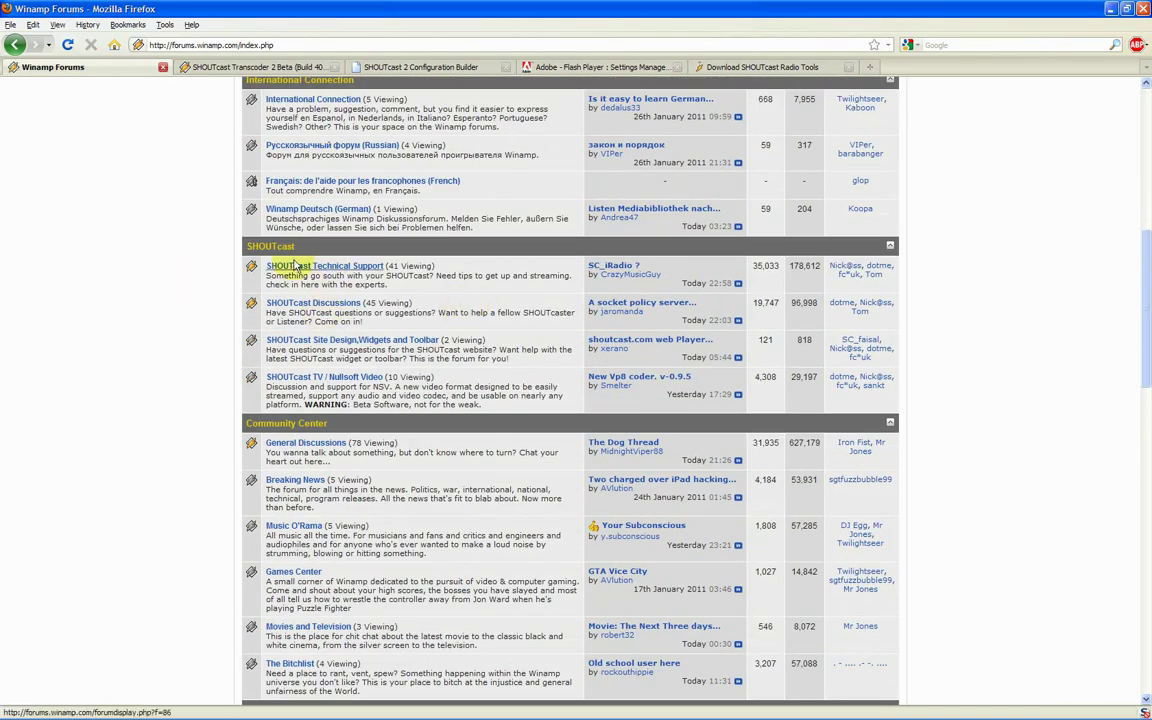
click(298, 265)
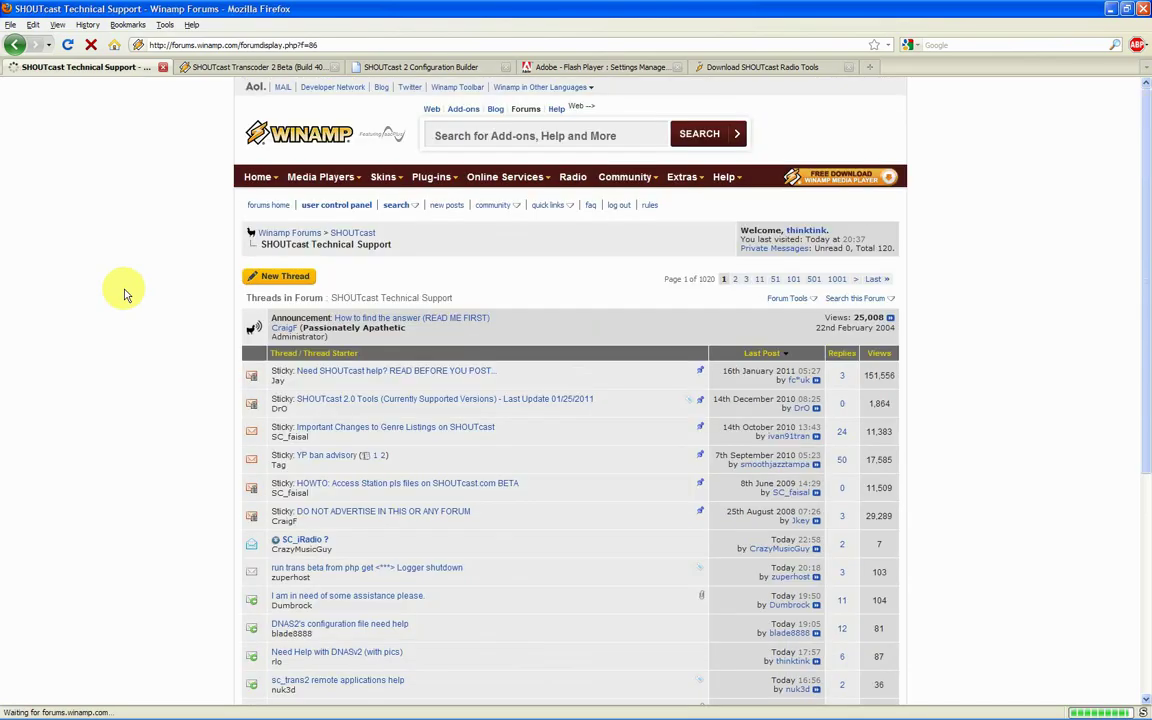
scroll(124, 295, down, 3)
scroll(124, 295, up, 1)
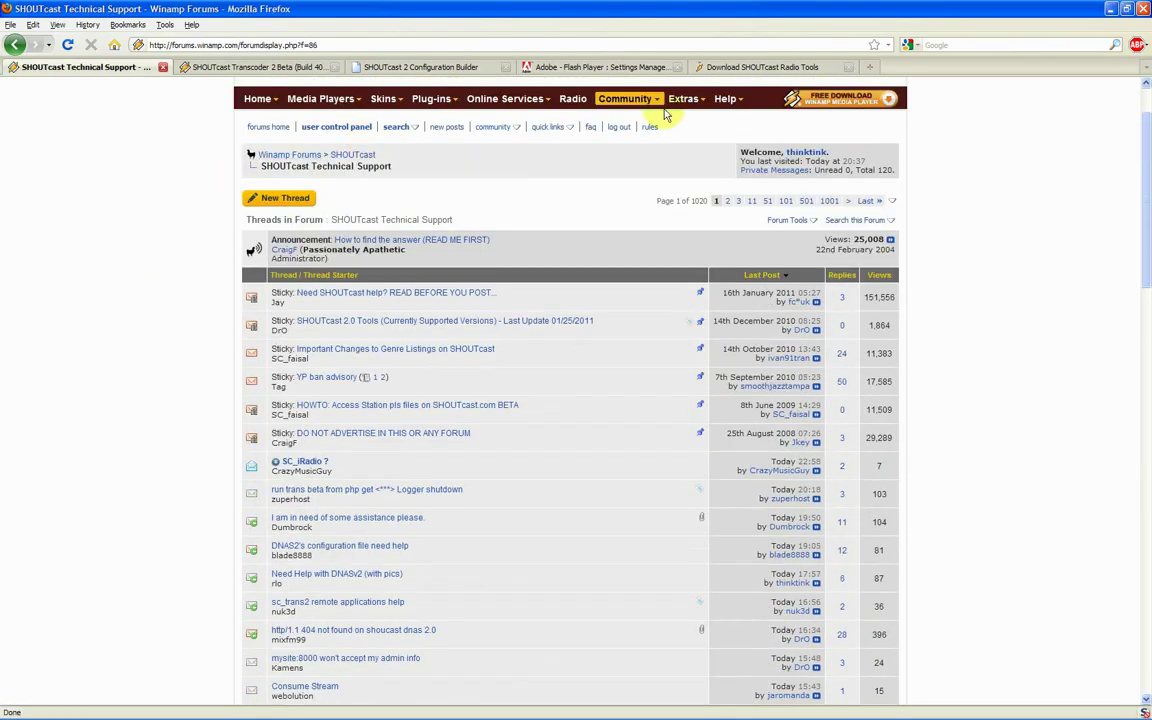
Open the builder author's member profile from the Configuration Builder credits.
click(376, 67)
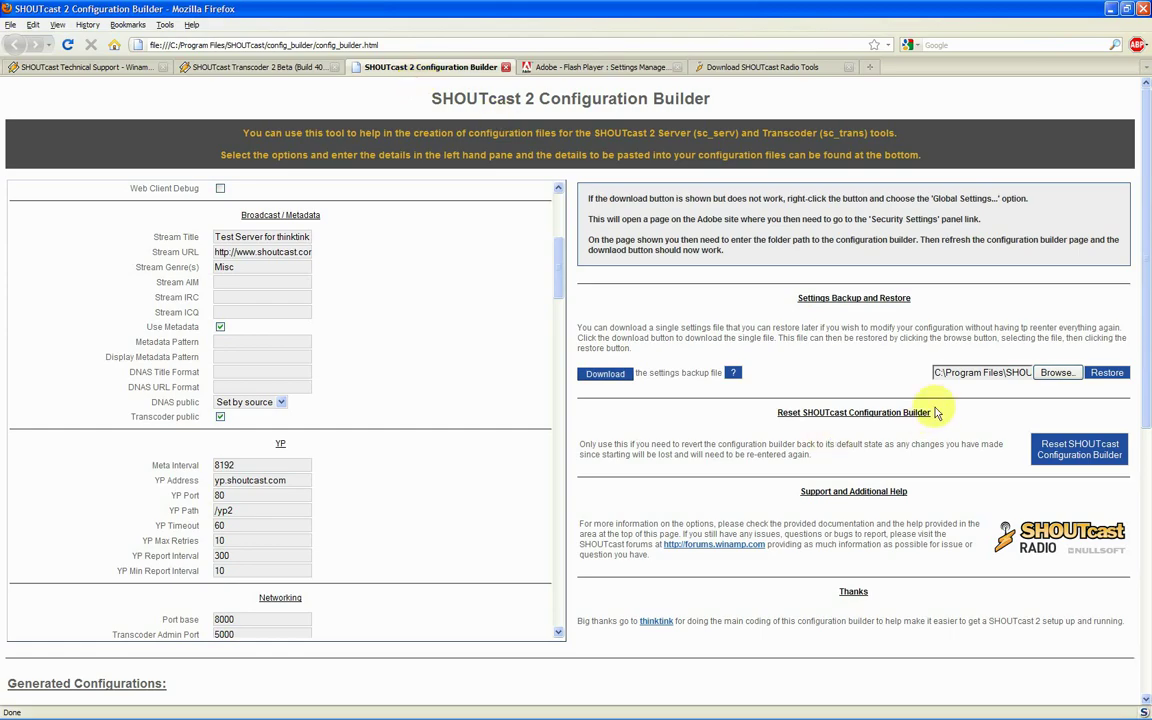
click(657, 621)
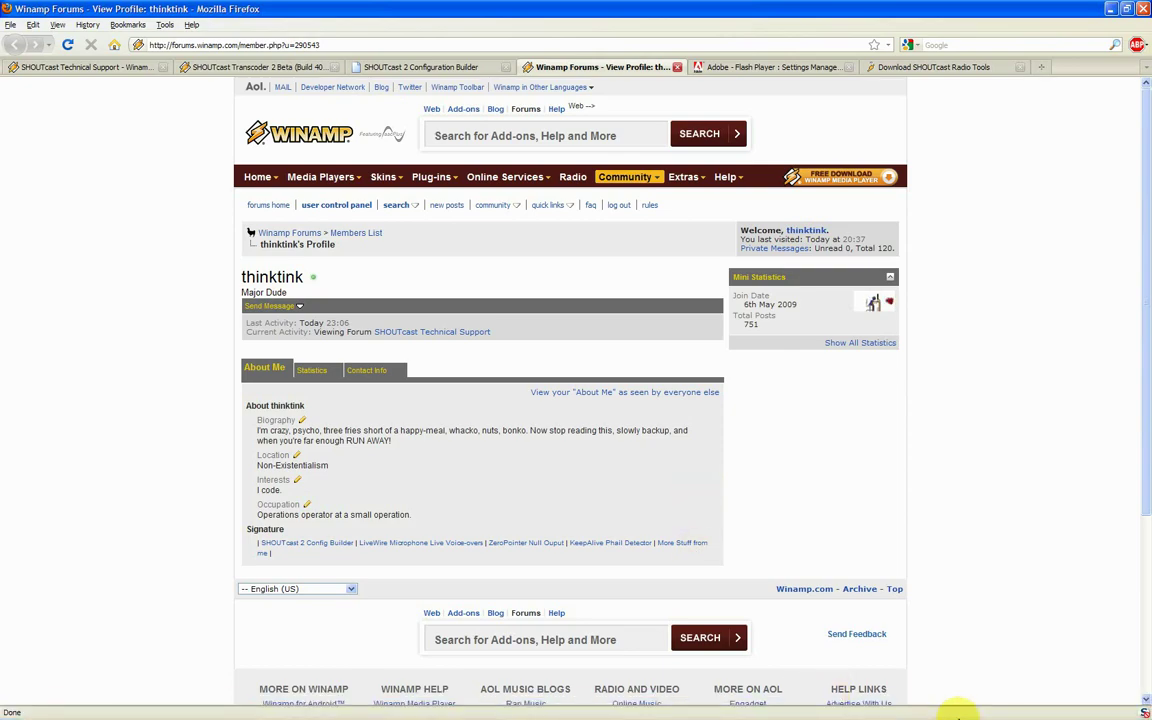
right_click(1015, 710)
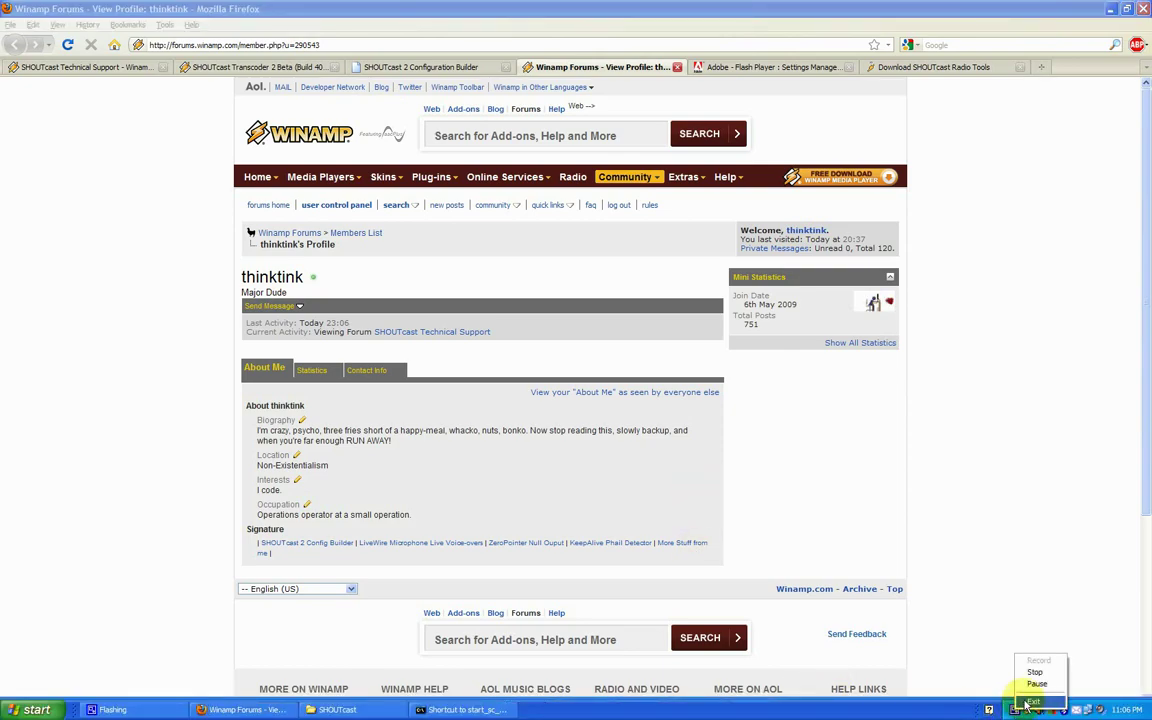